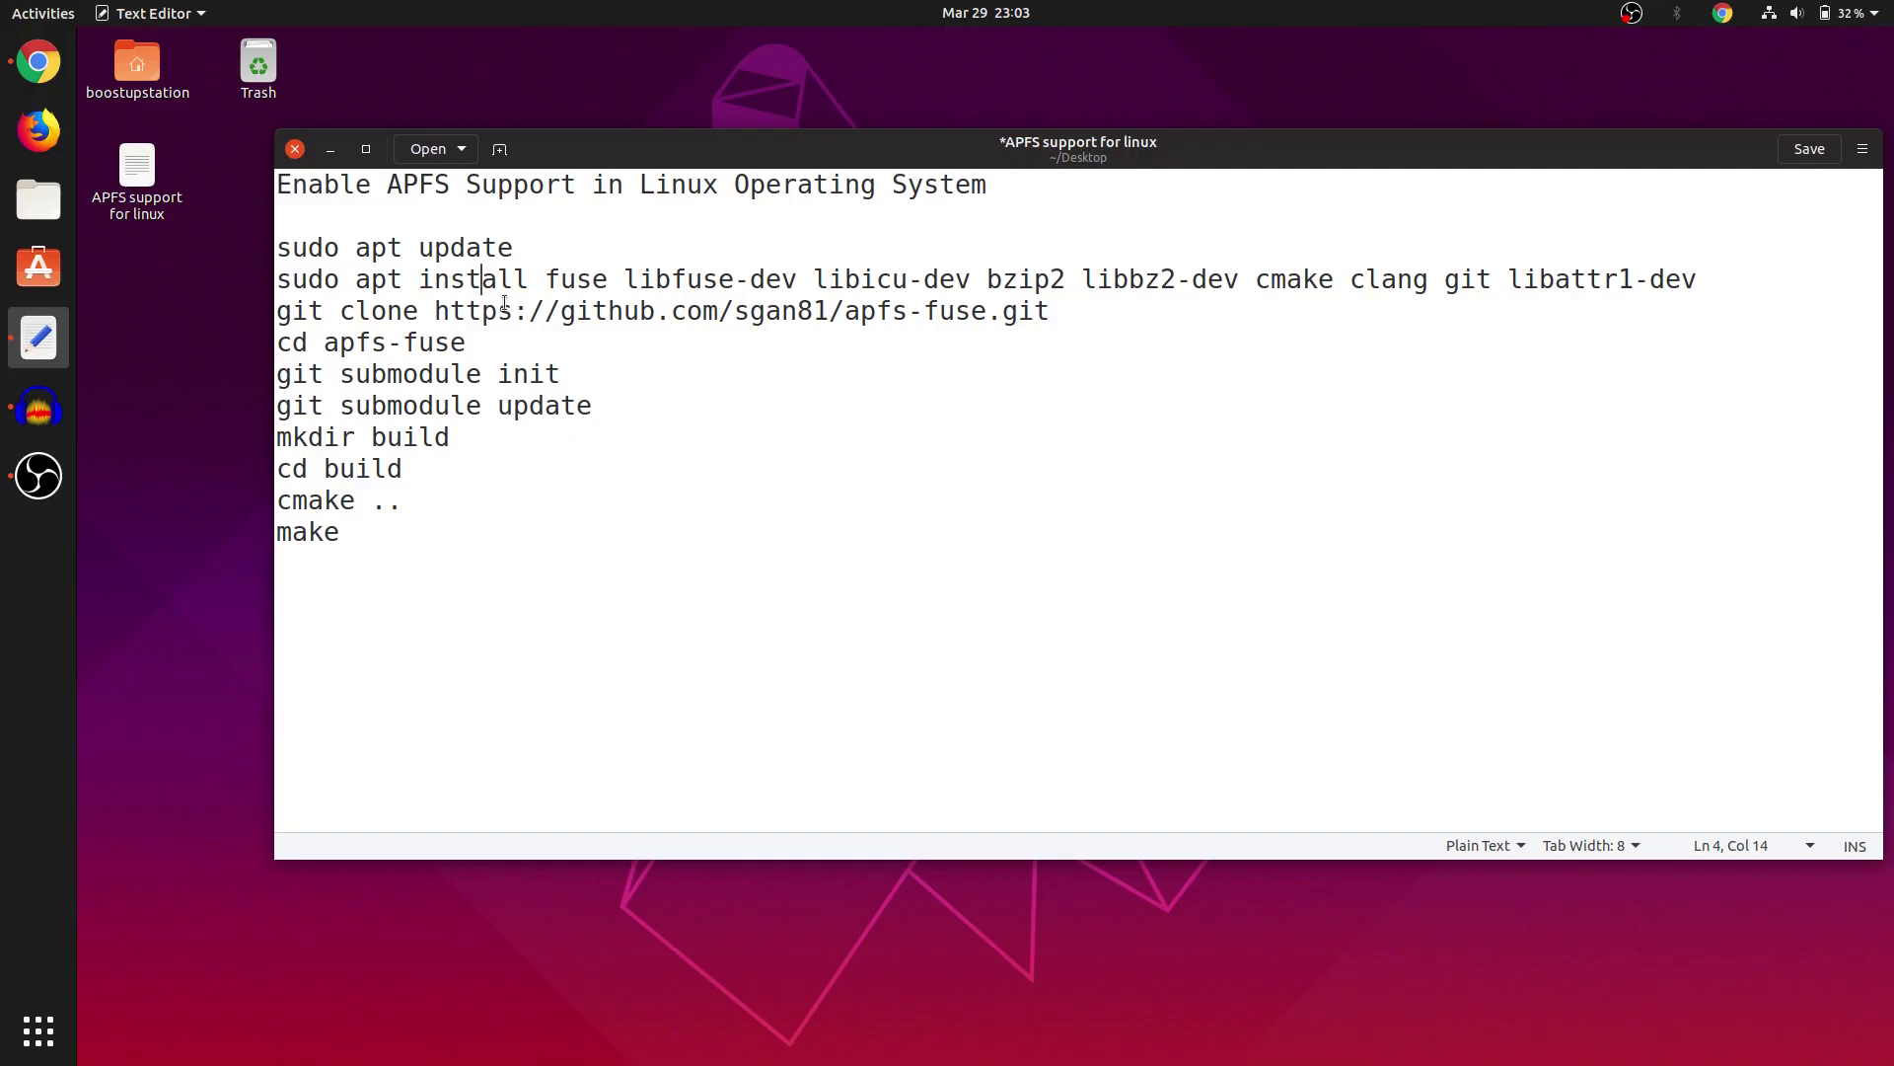
Highlight the 'Enable APFS Support' heading and the sudo apt update line in the notes.
{"action": "left_click_drag", "start_coordinate": [279, 188], "coordinate": [576, 186]}
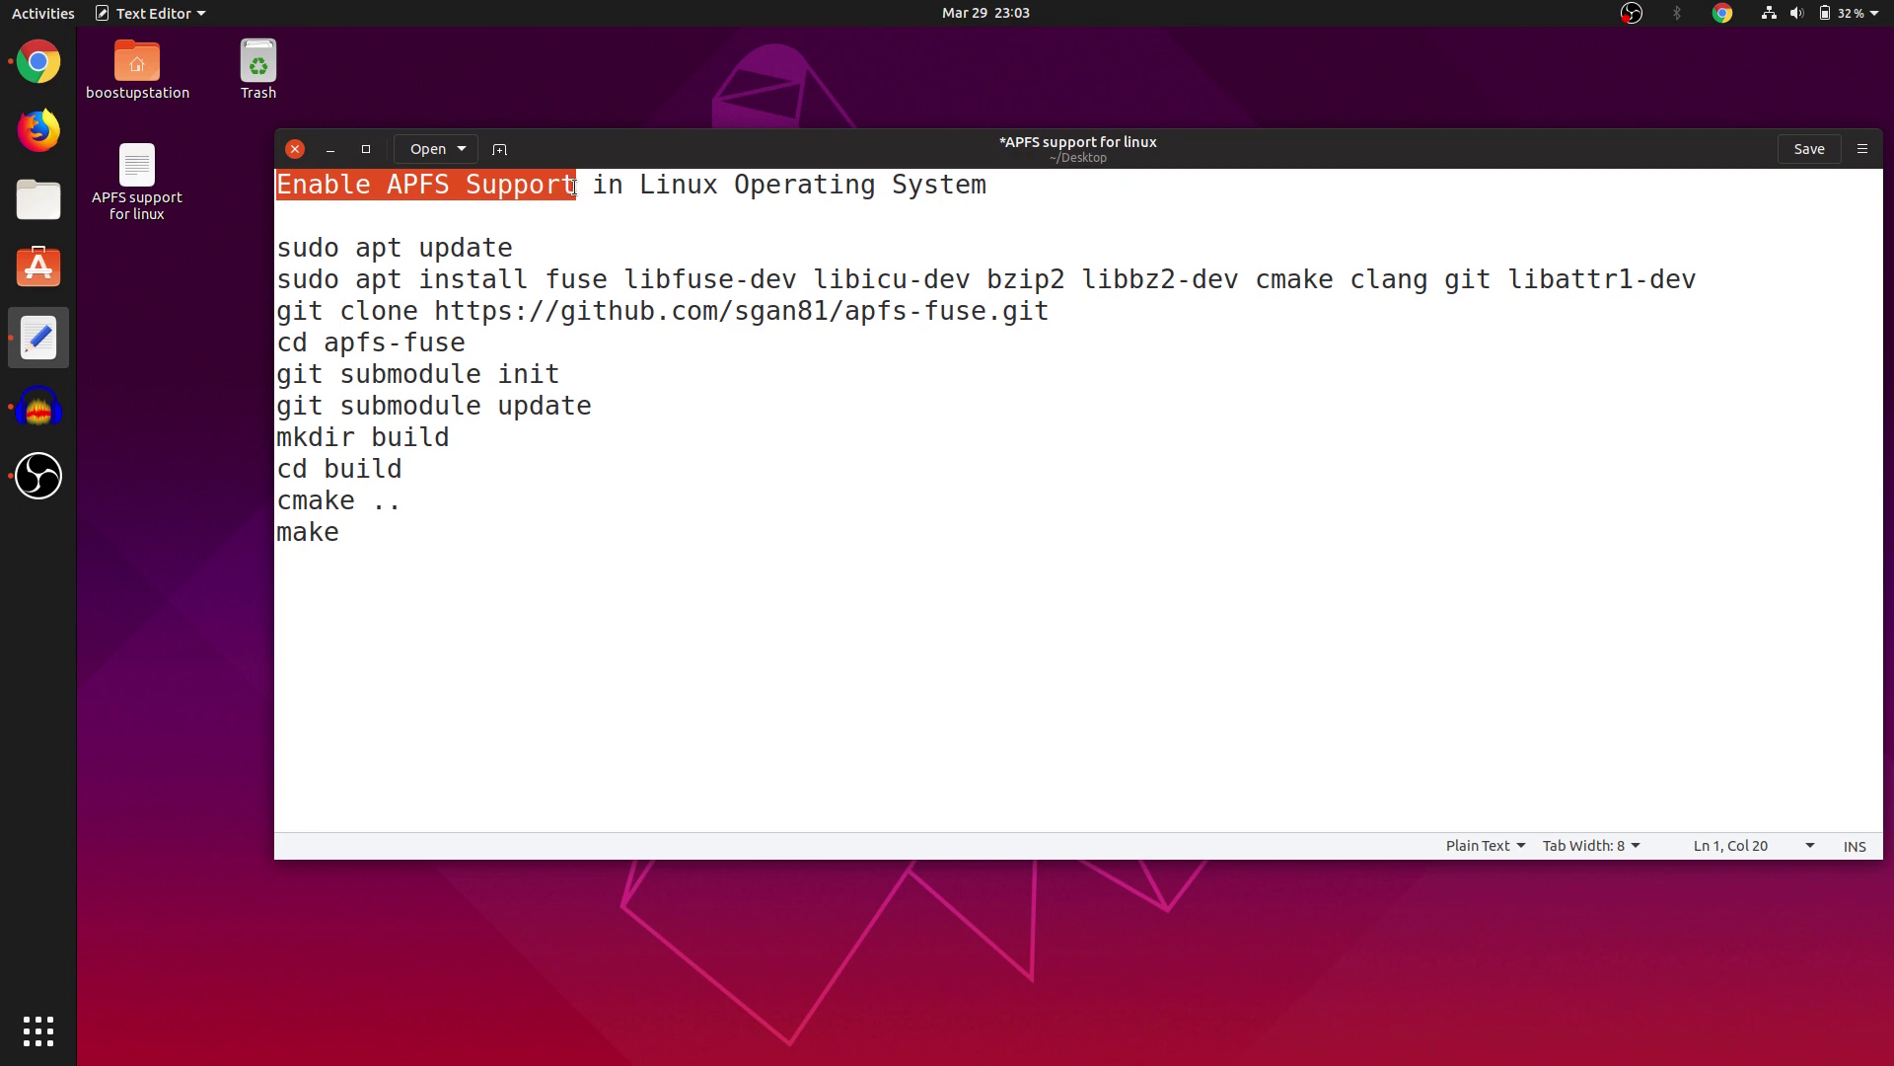
{"action": "left_click_drag", "start_coordinate": [607, 185], "coordinate": [989, 184]}
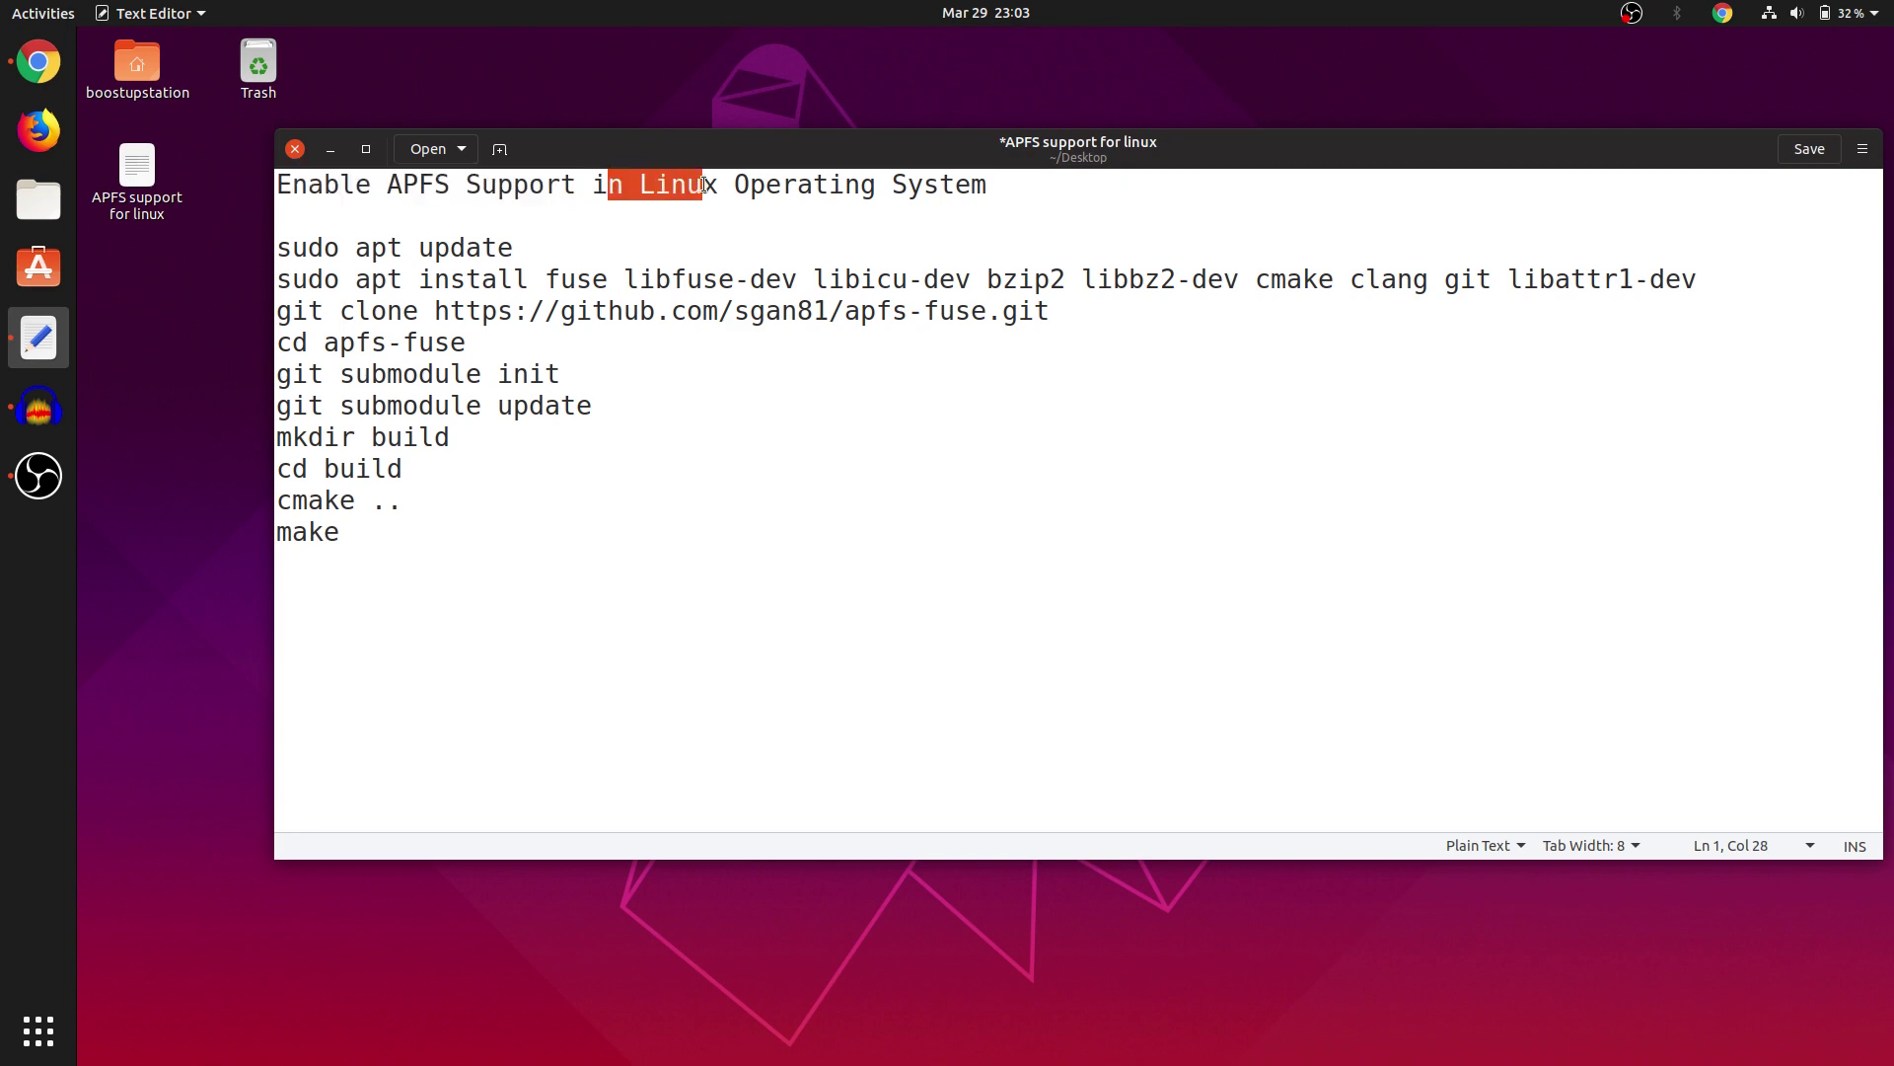
{"action": "left_click_drag", "start_coordinate": [606, 185], "coordinate": [989, 183]}
{"action": "left_click", "coordinate": [993, 186]}
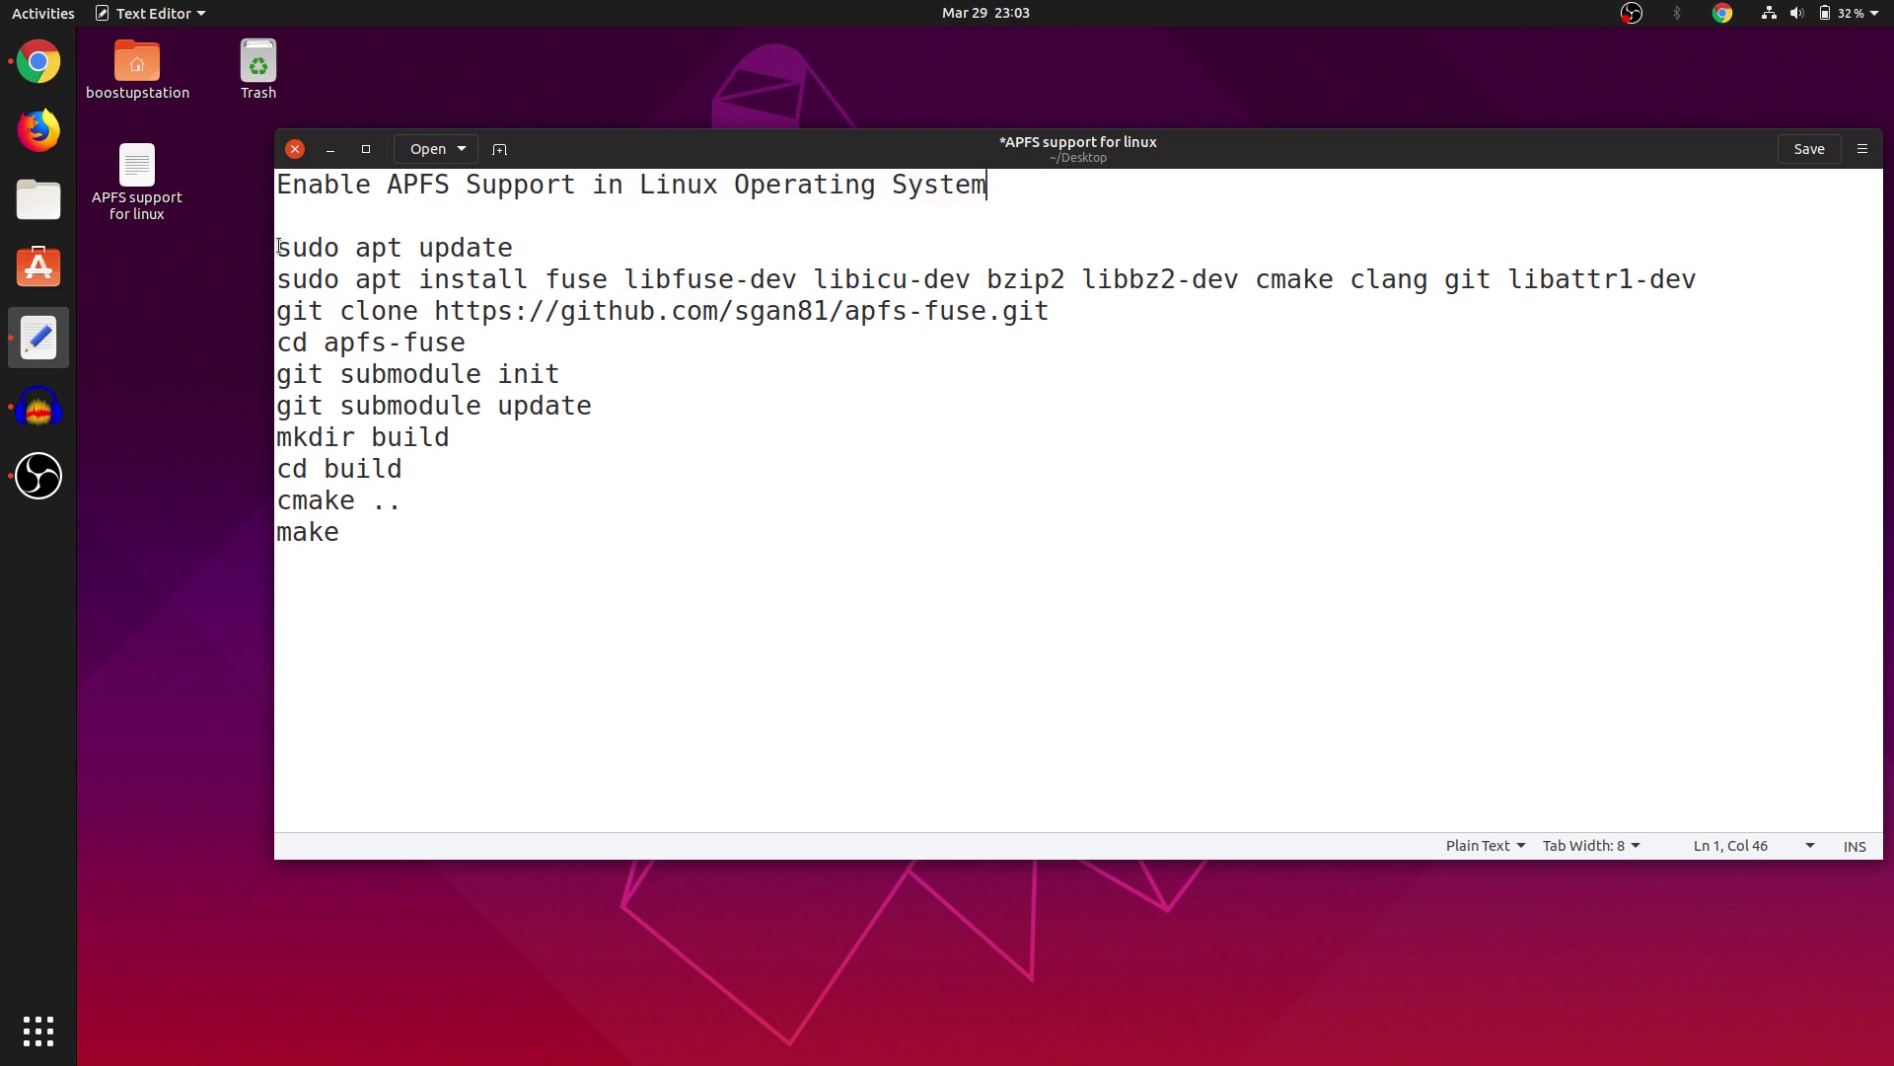
{"action": "left_click_drag", "start_coordinate": [277, 248], "coordinate": [529, 251]}
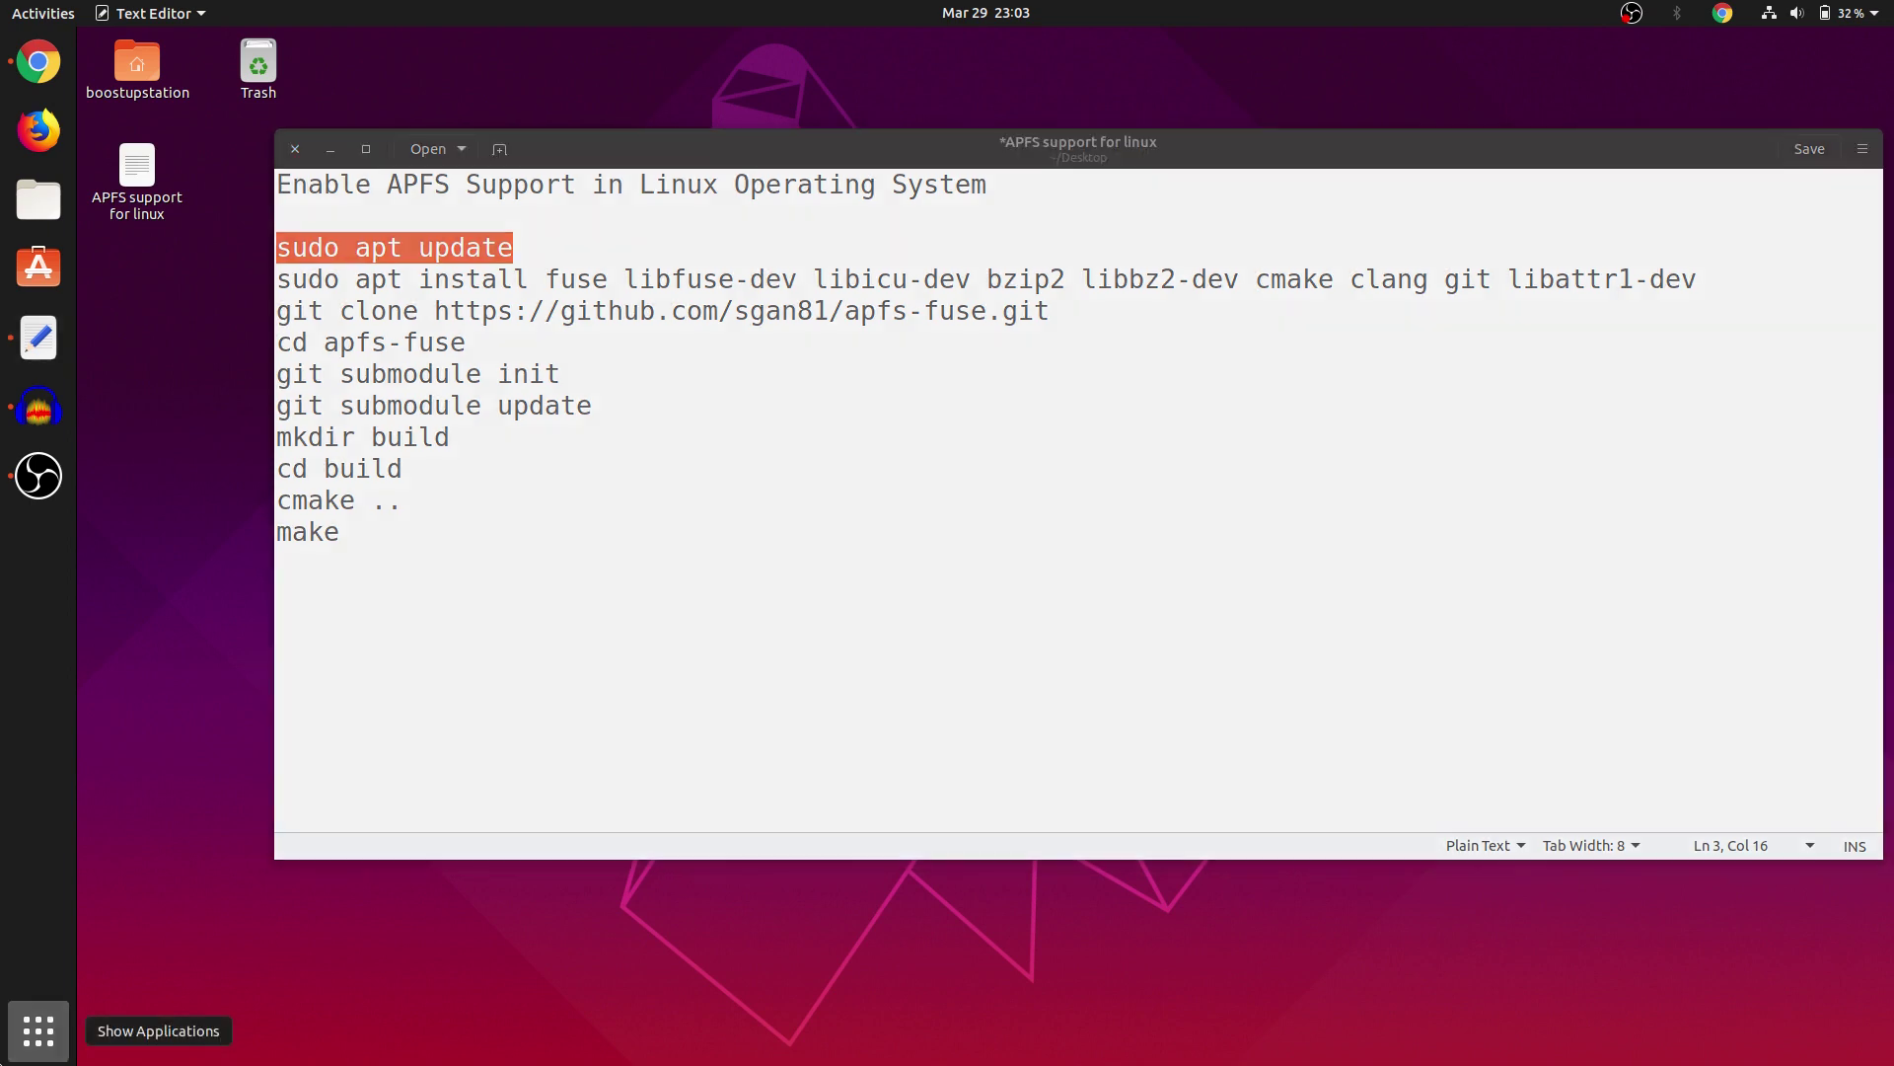
Launch Terminal from the applications search and set it Always on Top.
{"action": "left_click", "coordinate": [39, 1028]}
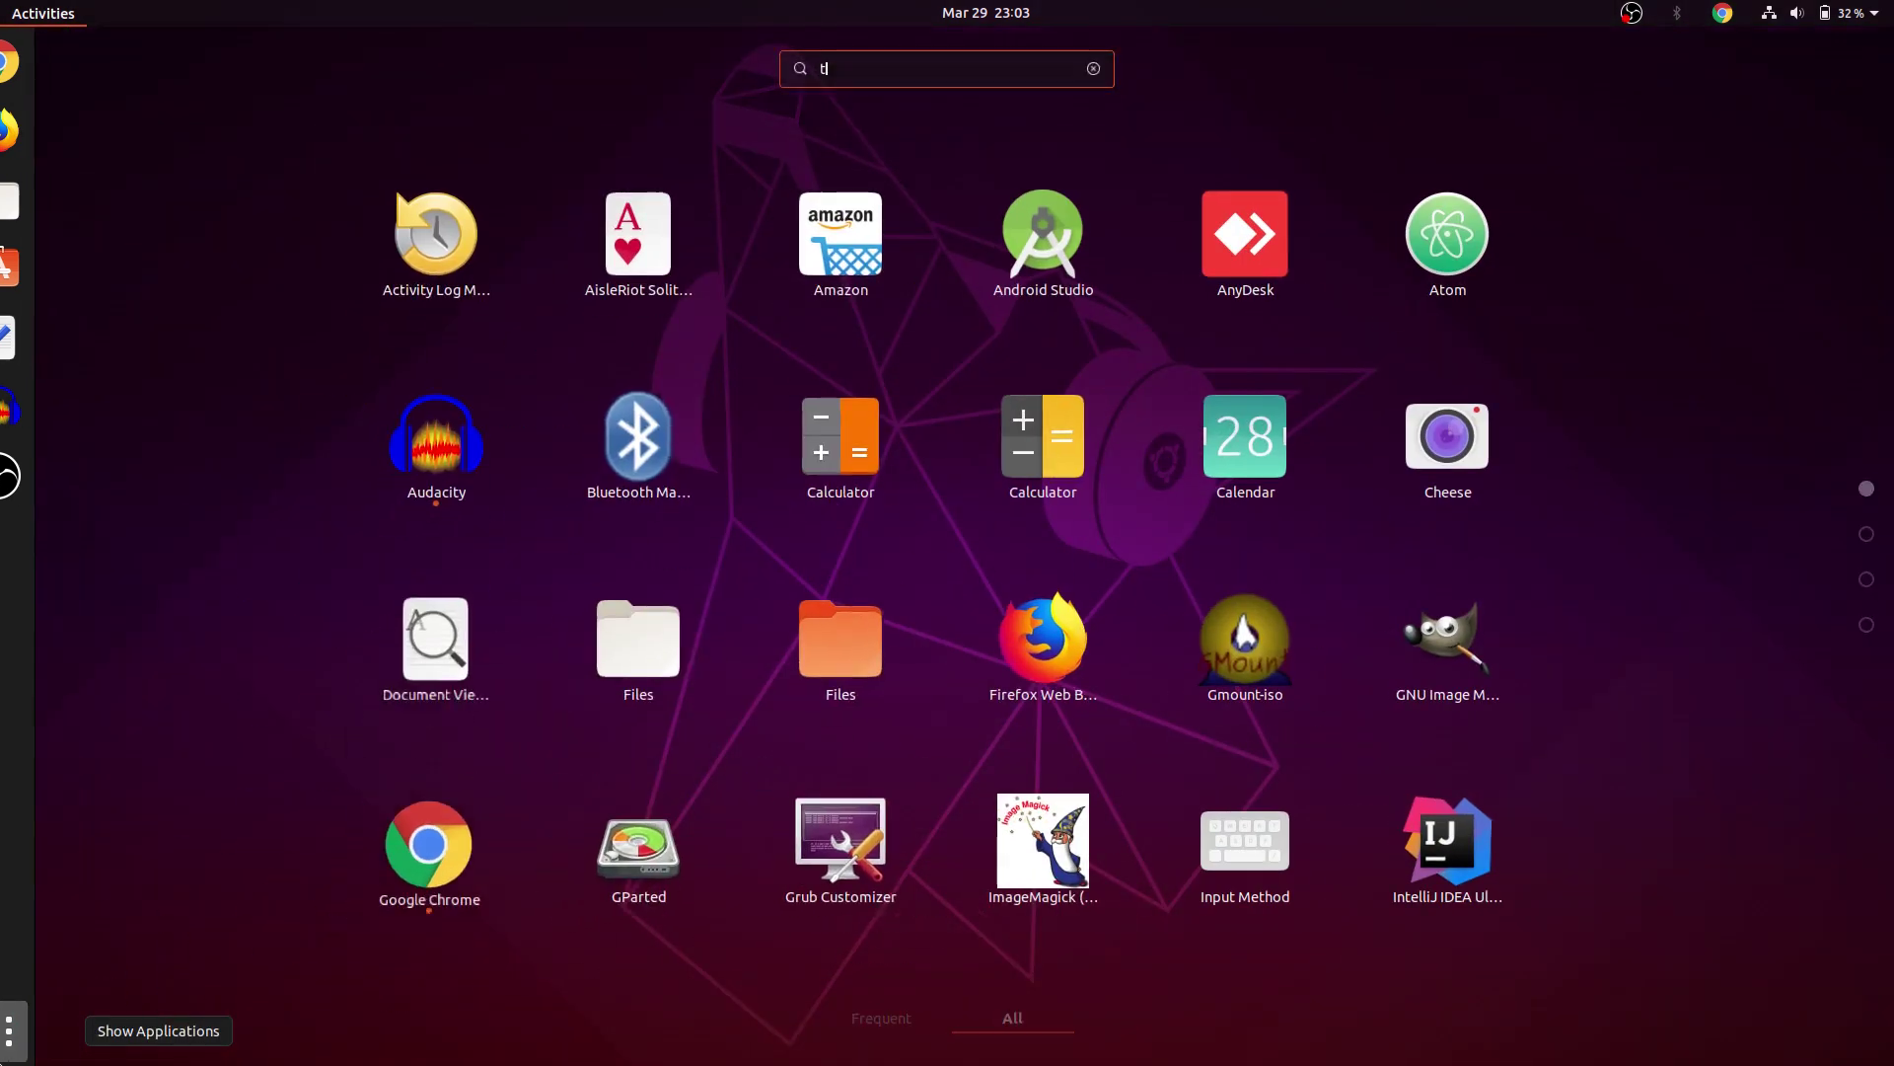
{"action": "type", "text": "termin"}
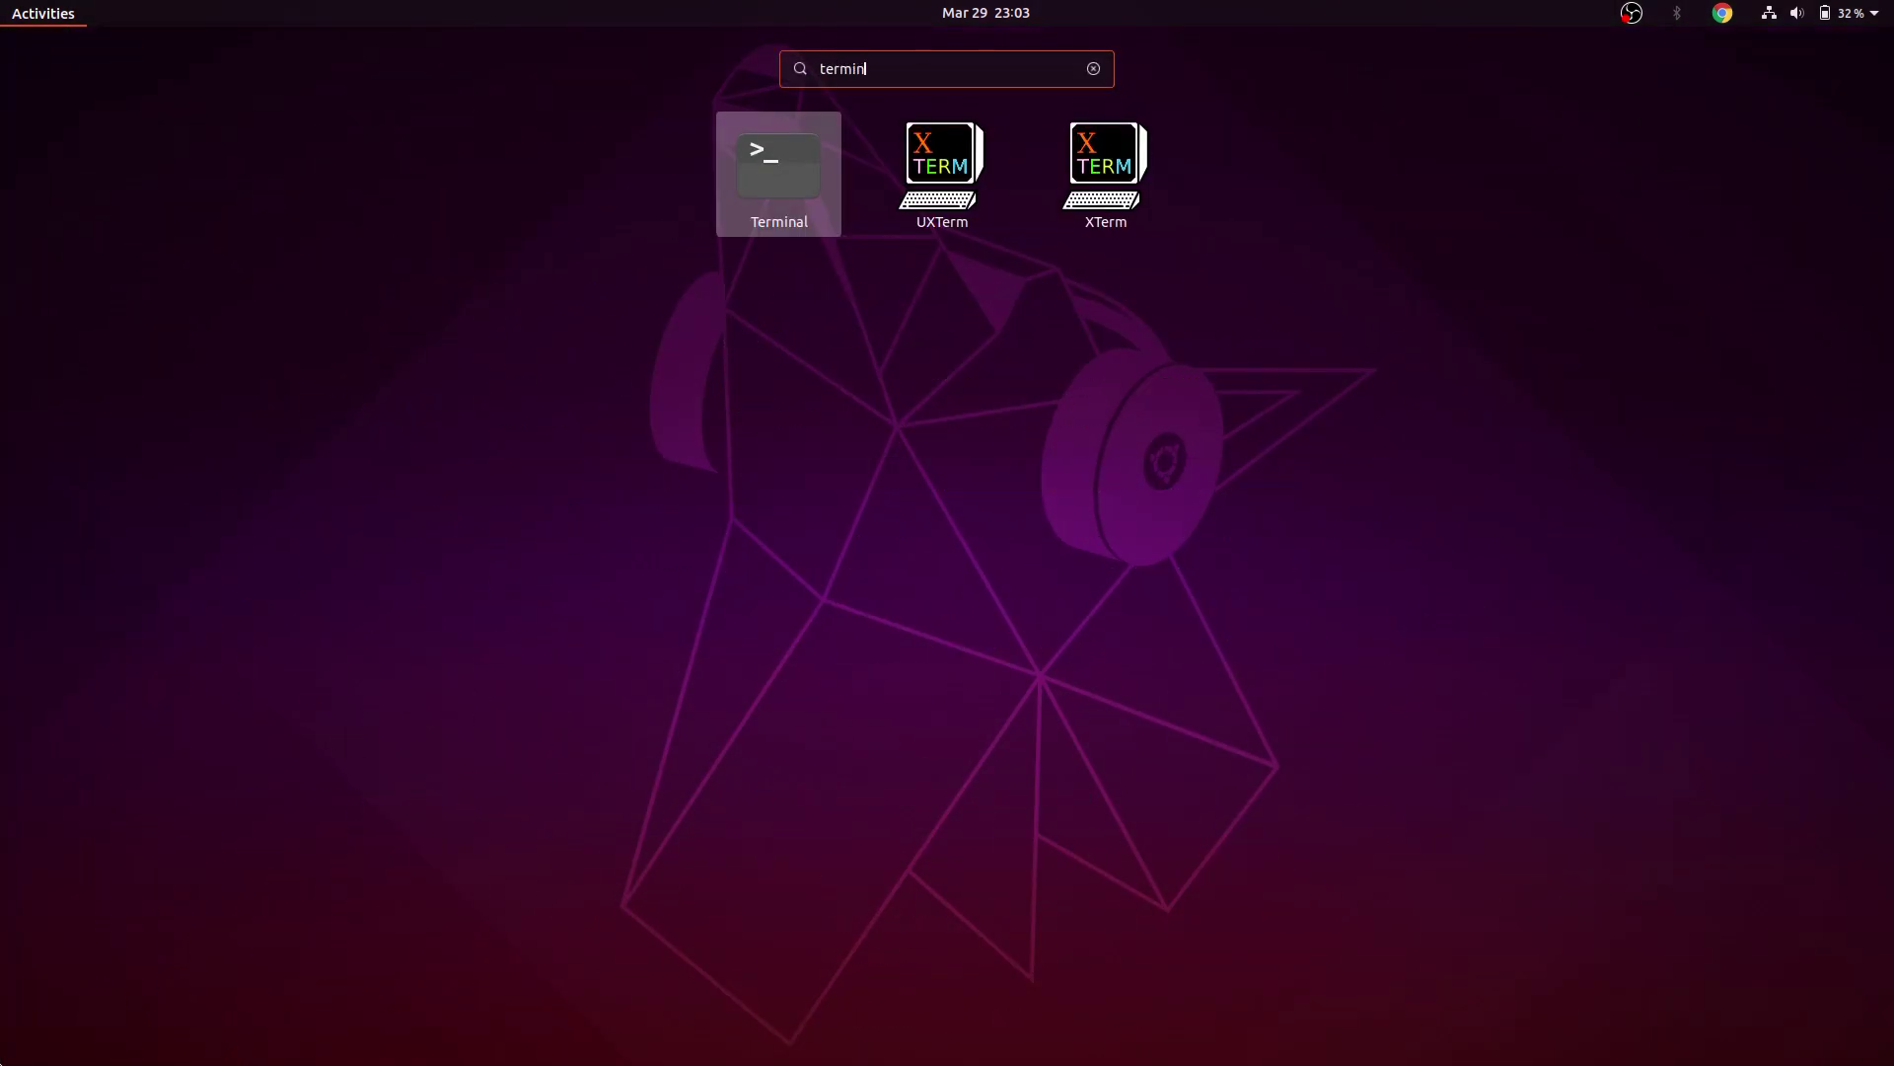
{"action": "key", "text": "Return"}
{"action": "right_click", "coordinate": [1226, 389]}
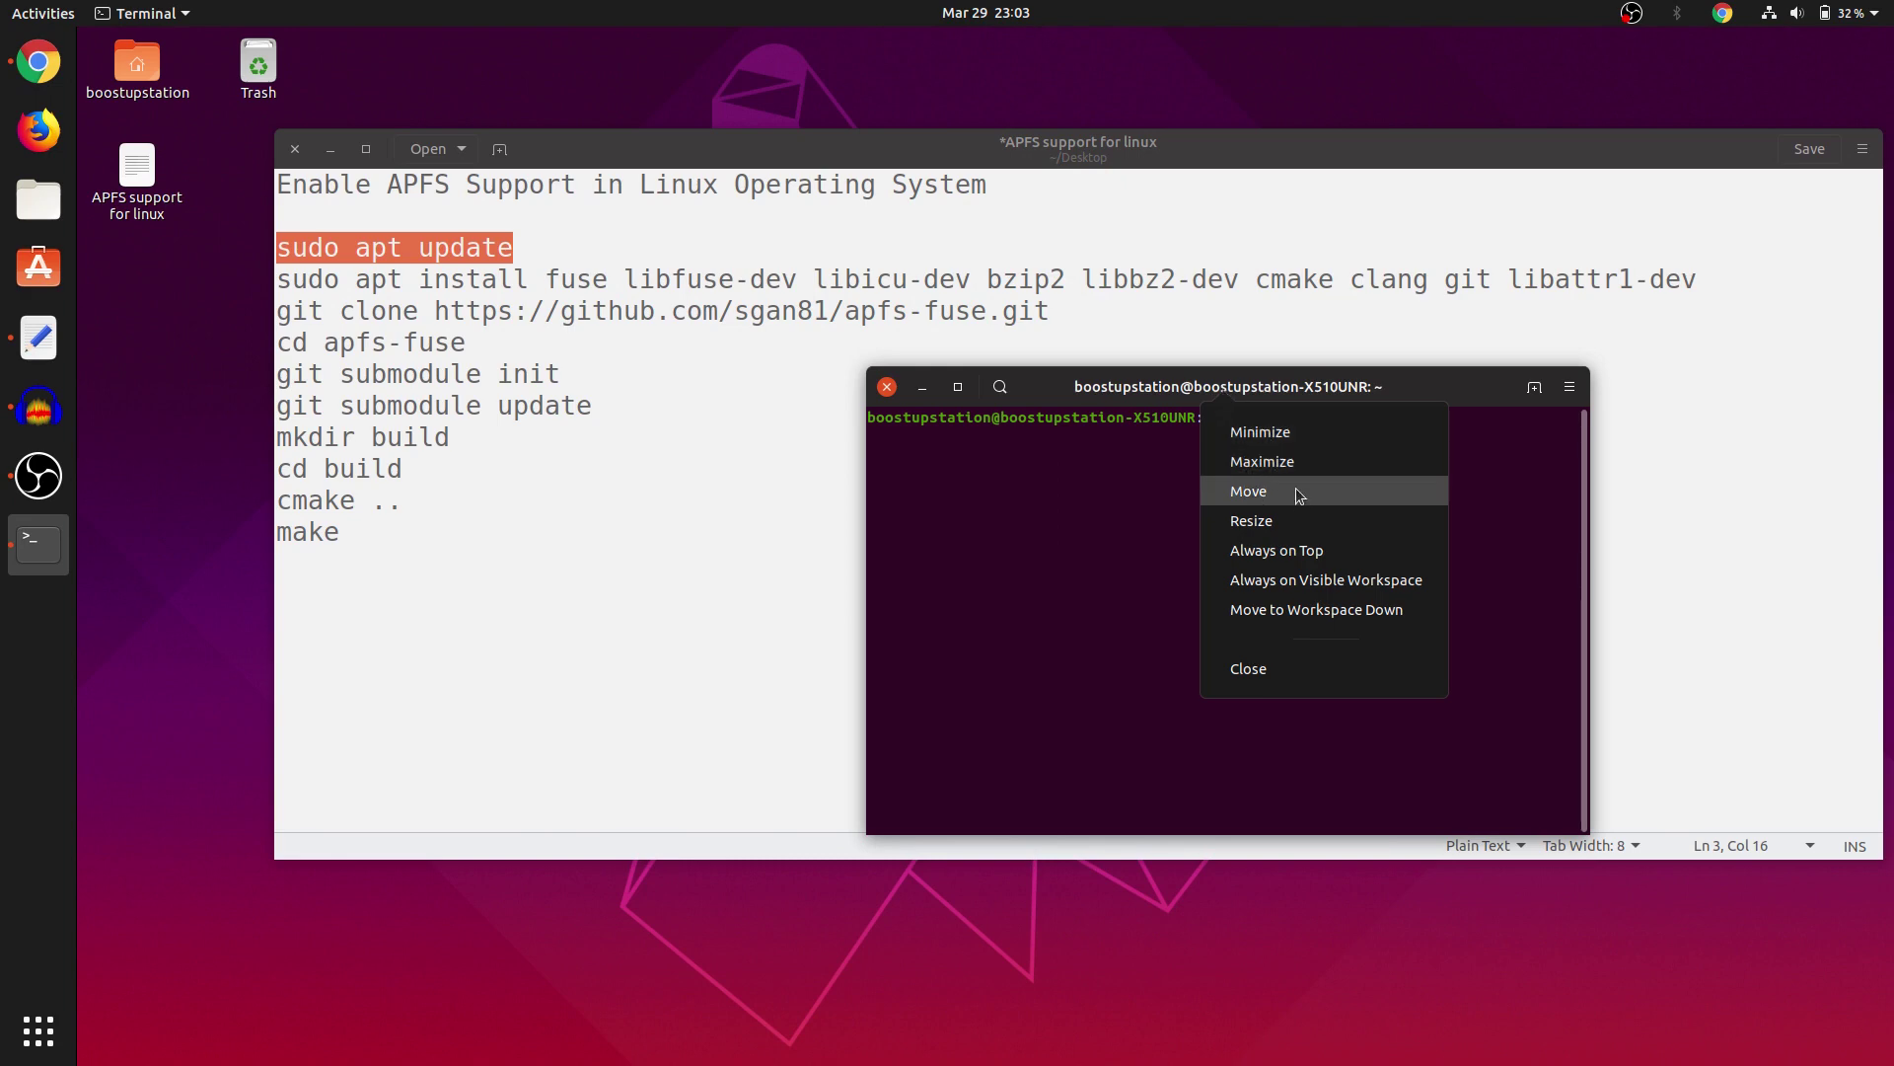
{"action": "left_click", "coordinate": [1287, 550]}
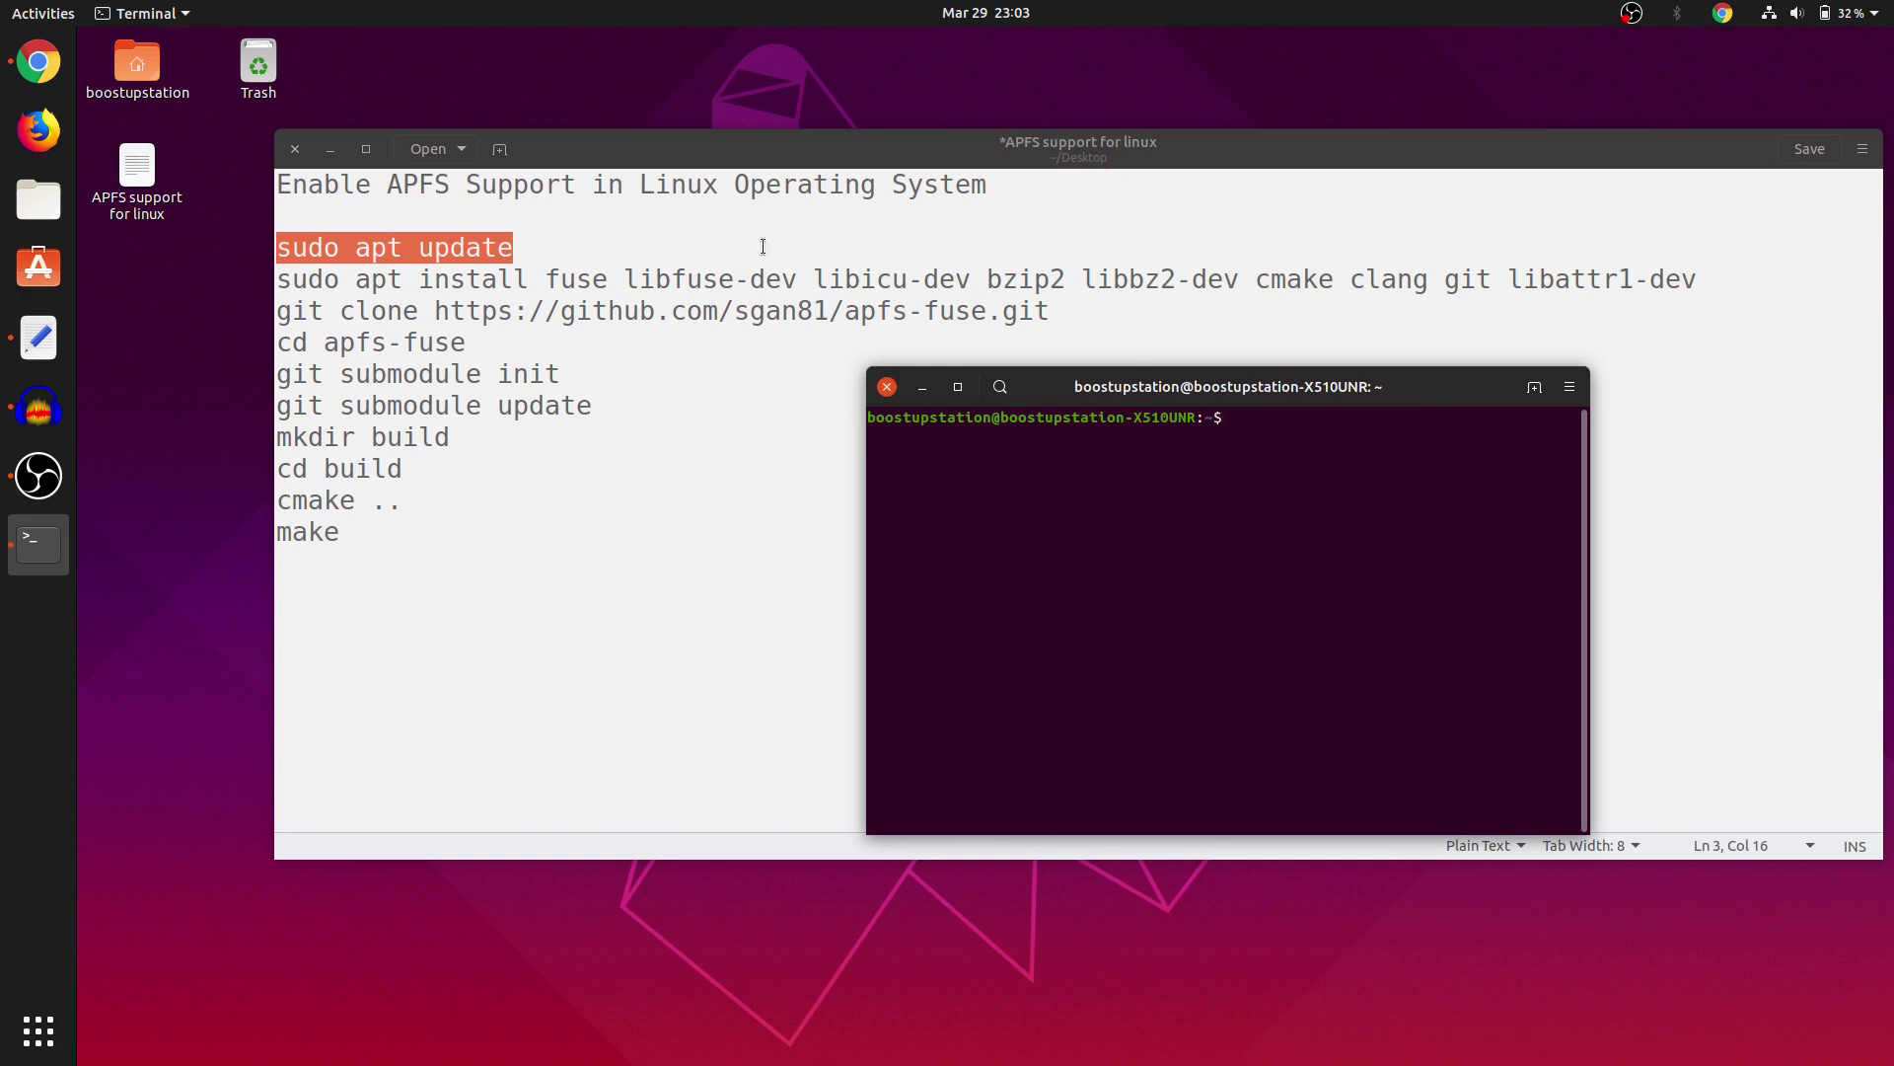
Run sudo apt update from the notes in the terminal, entering the password.
{"action": "left_click_drag", "start_coordinate": [480, 247], "coordinate": [982, 518]}
{"action": "left_click", "coordinate": [1065, 562]}
{"action": "key", "text": "Return"}
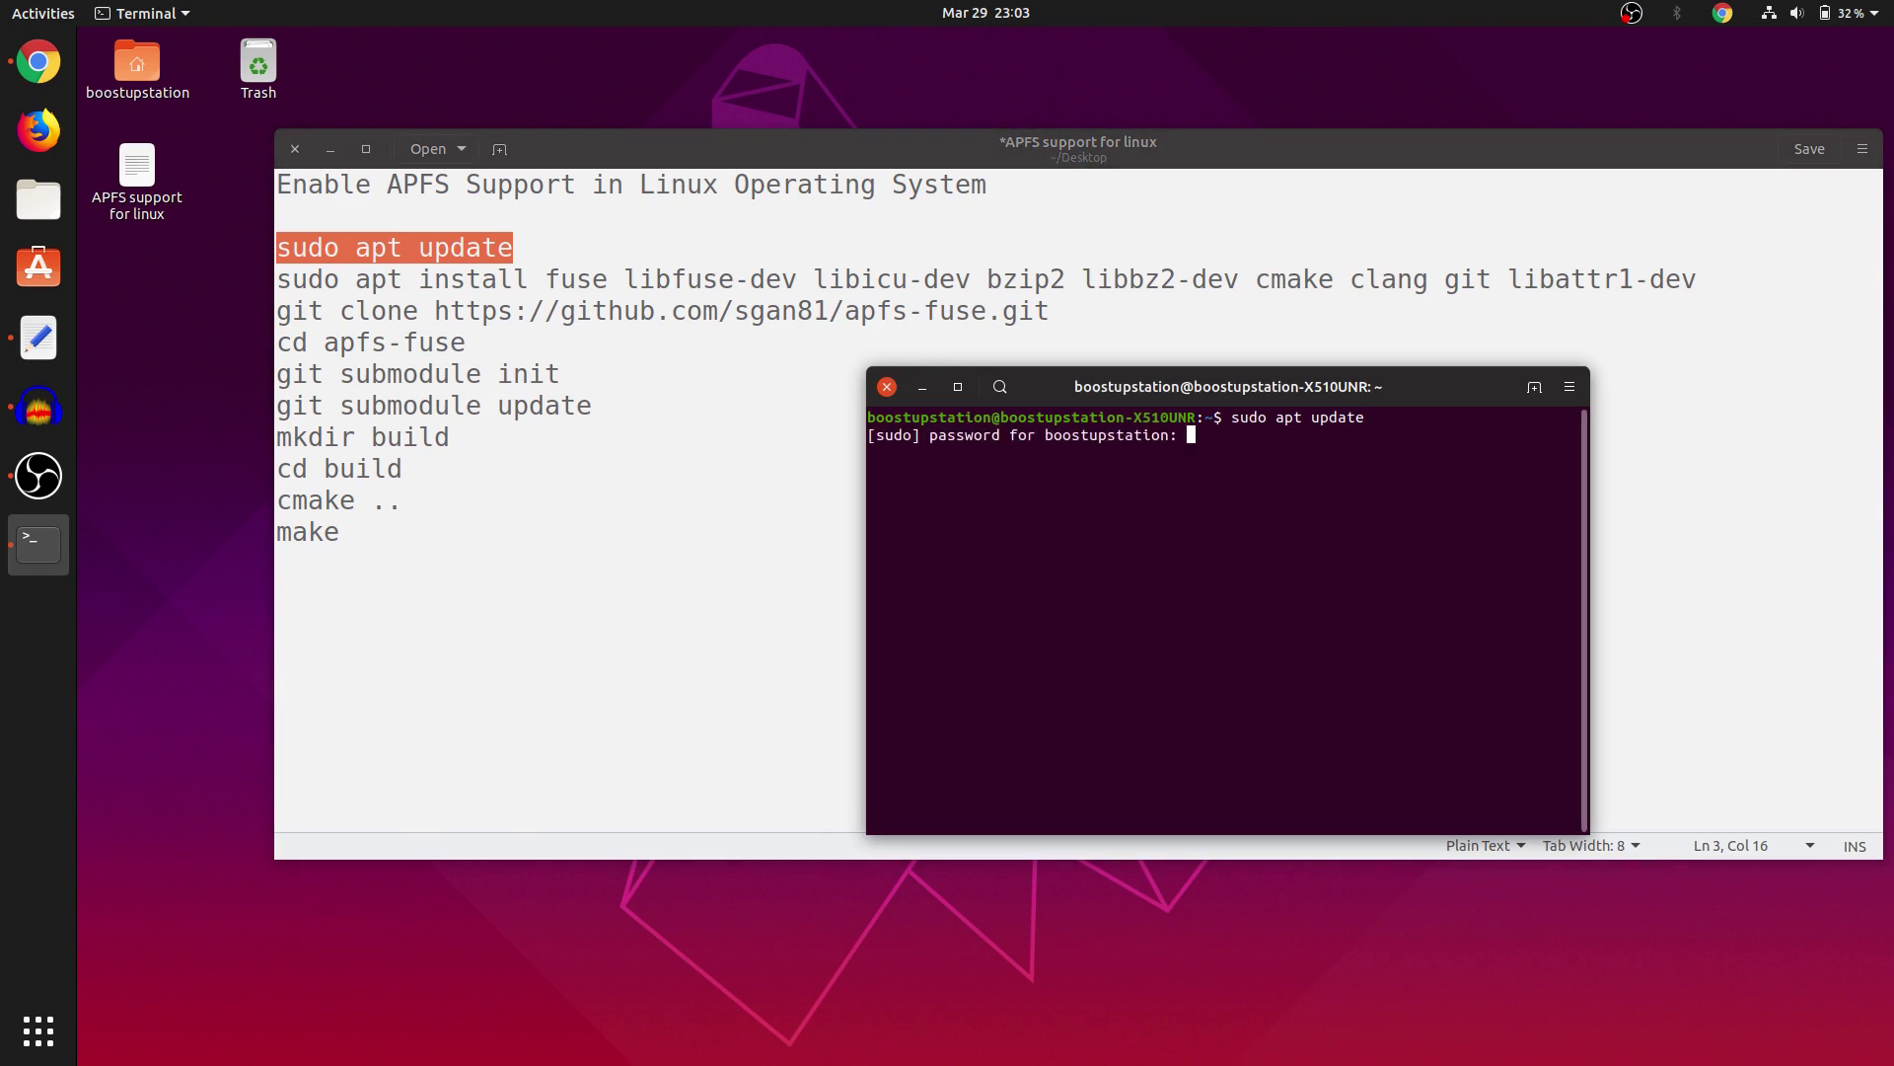
{"action": "key", "text": "Return"}
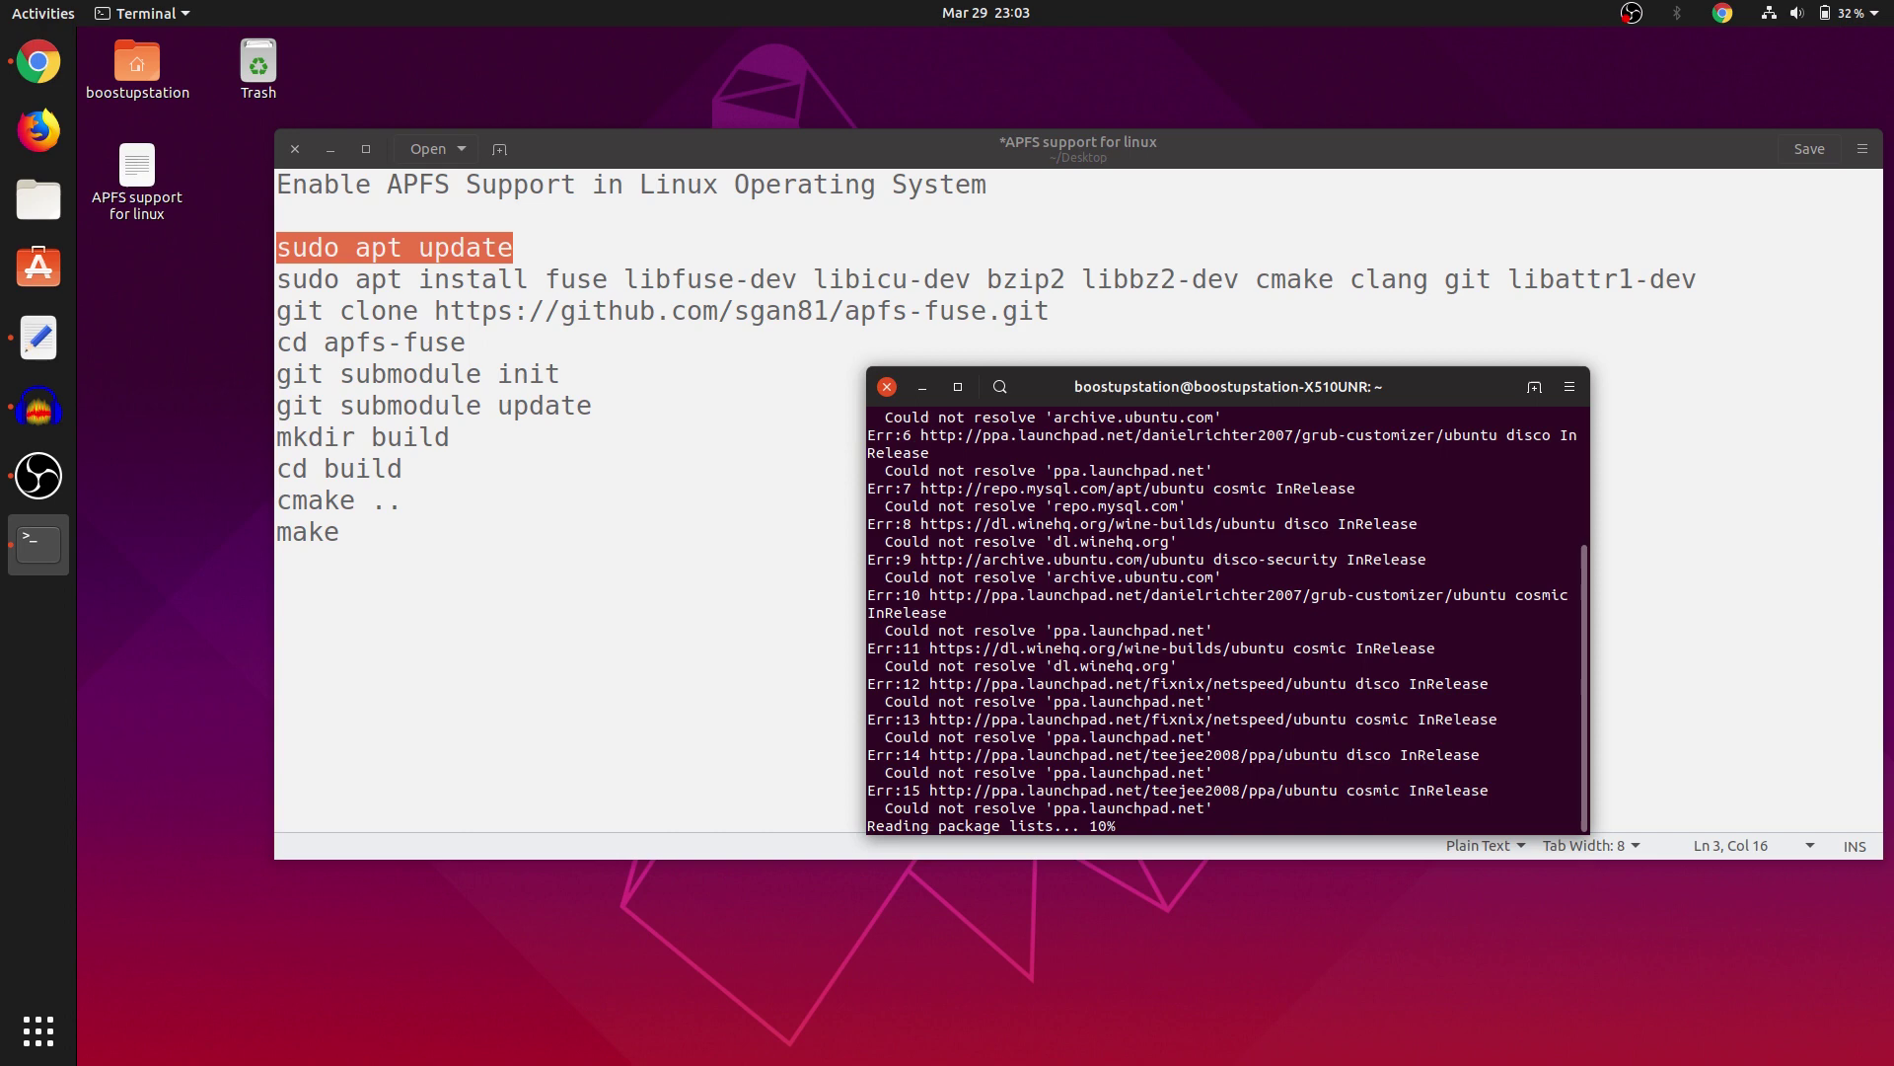
Paste and run the apt install command for the build dependencies.
{"action": "left_click", "coordinate": [735, 278]}
{"action": "triple_click", "coordinate": [738, 279]}
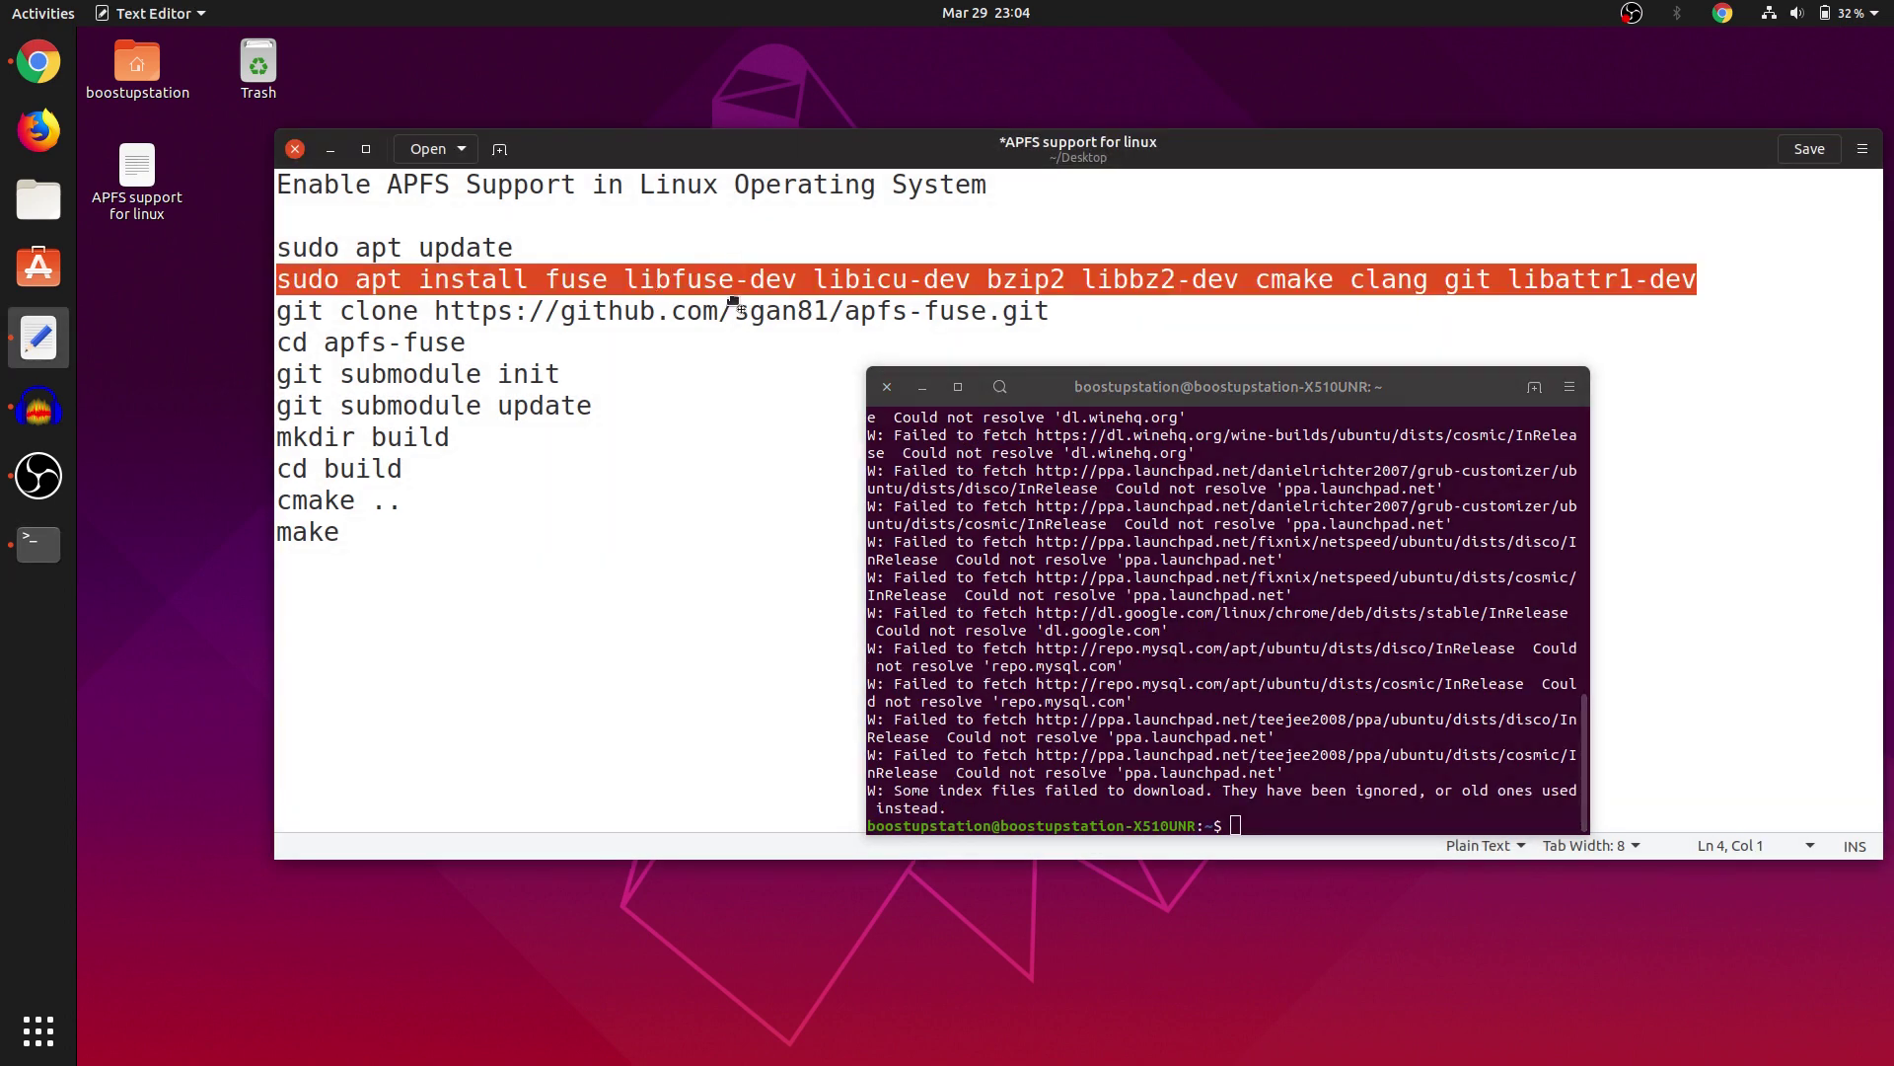
{"action": "middle_click", "coordinate": [1073, 626]}
{"action": "key", "text": "Return"}
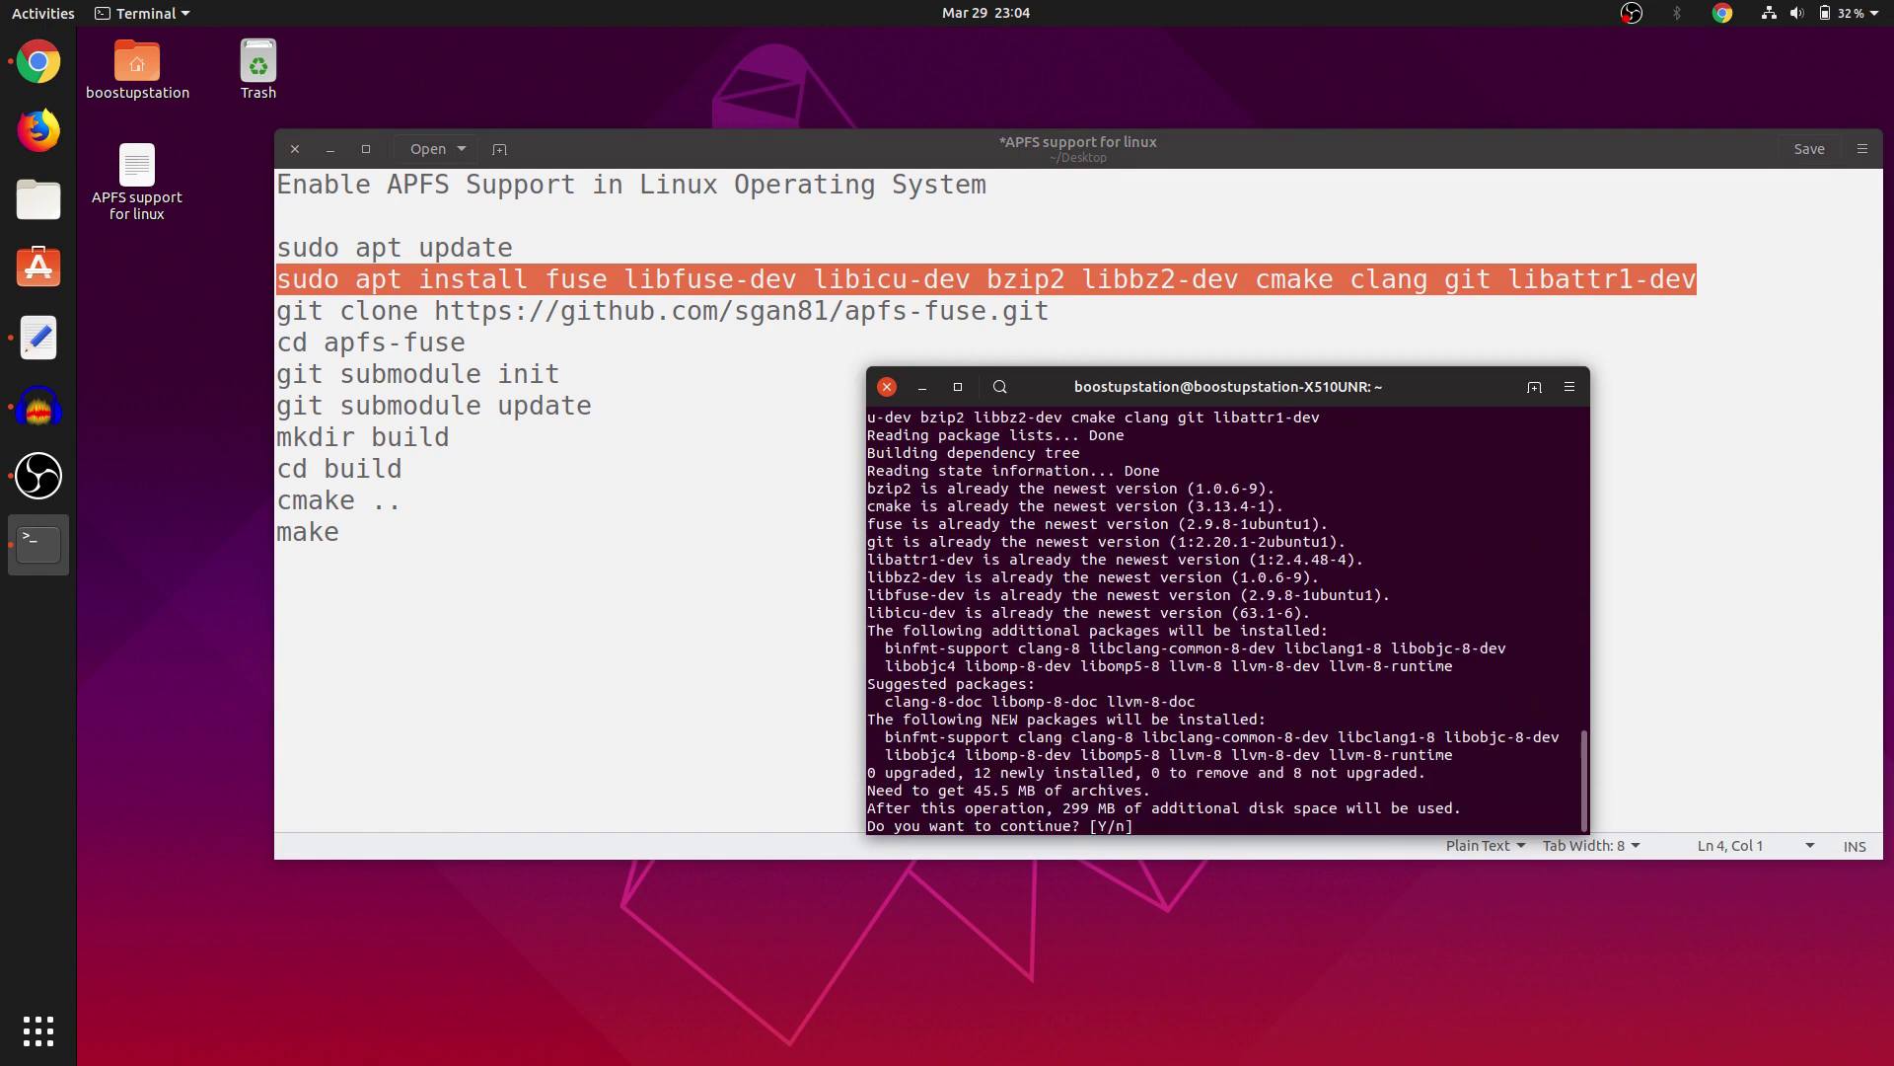
Confirm the package installation and move the terminal window lower right.
{"action": "triple_click", "coordinate": [973, 792]}
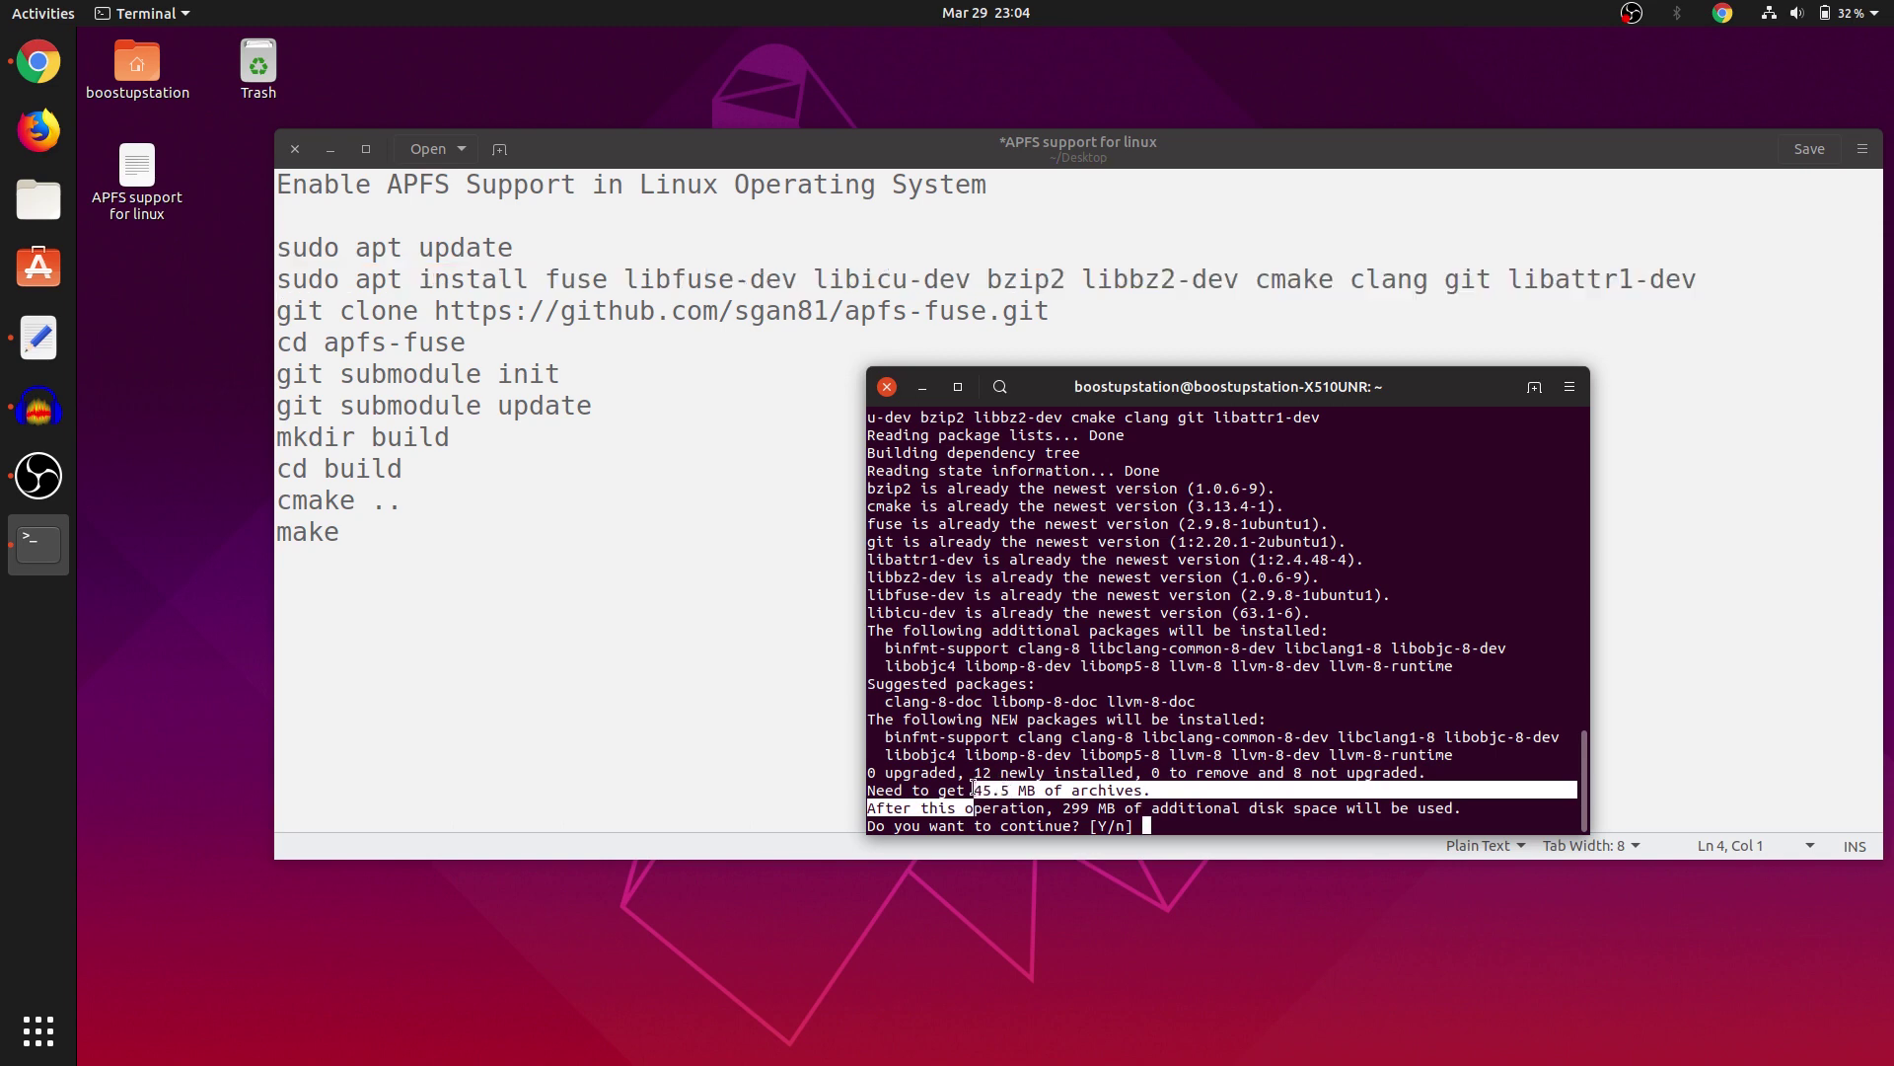
{"action": "left_click", "coordinate": [1061, 792]}
{"action": "type", "text": "y"}
{"action": "key", "text": "Return"}
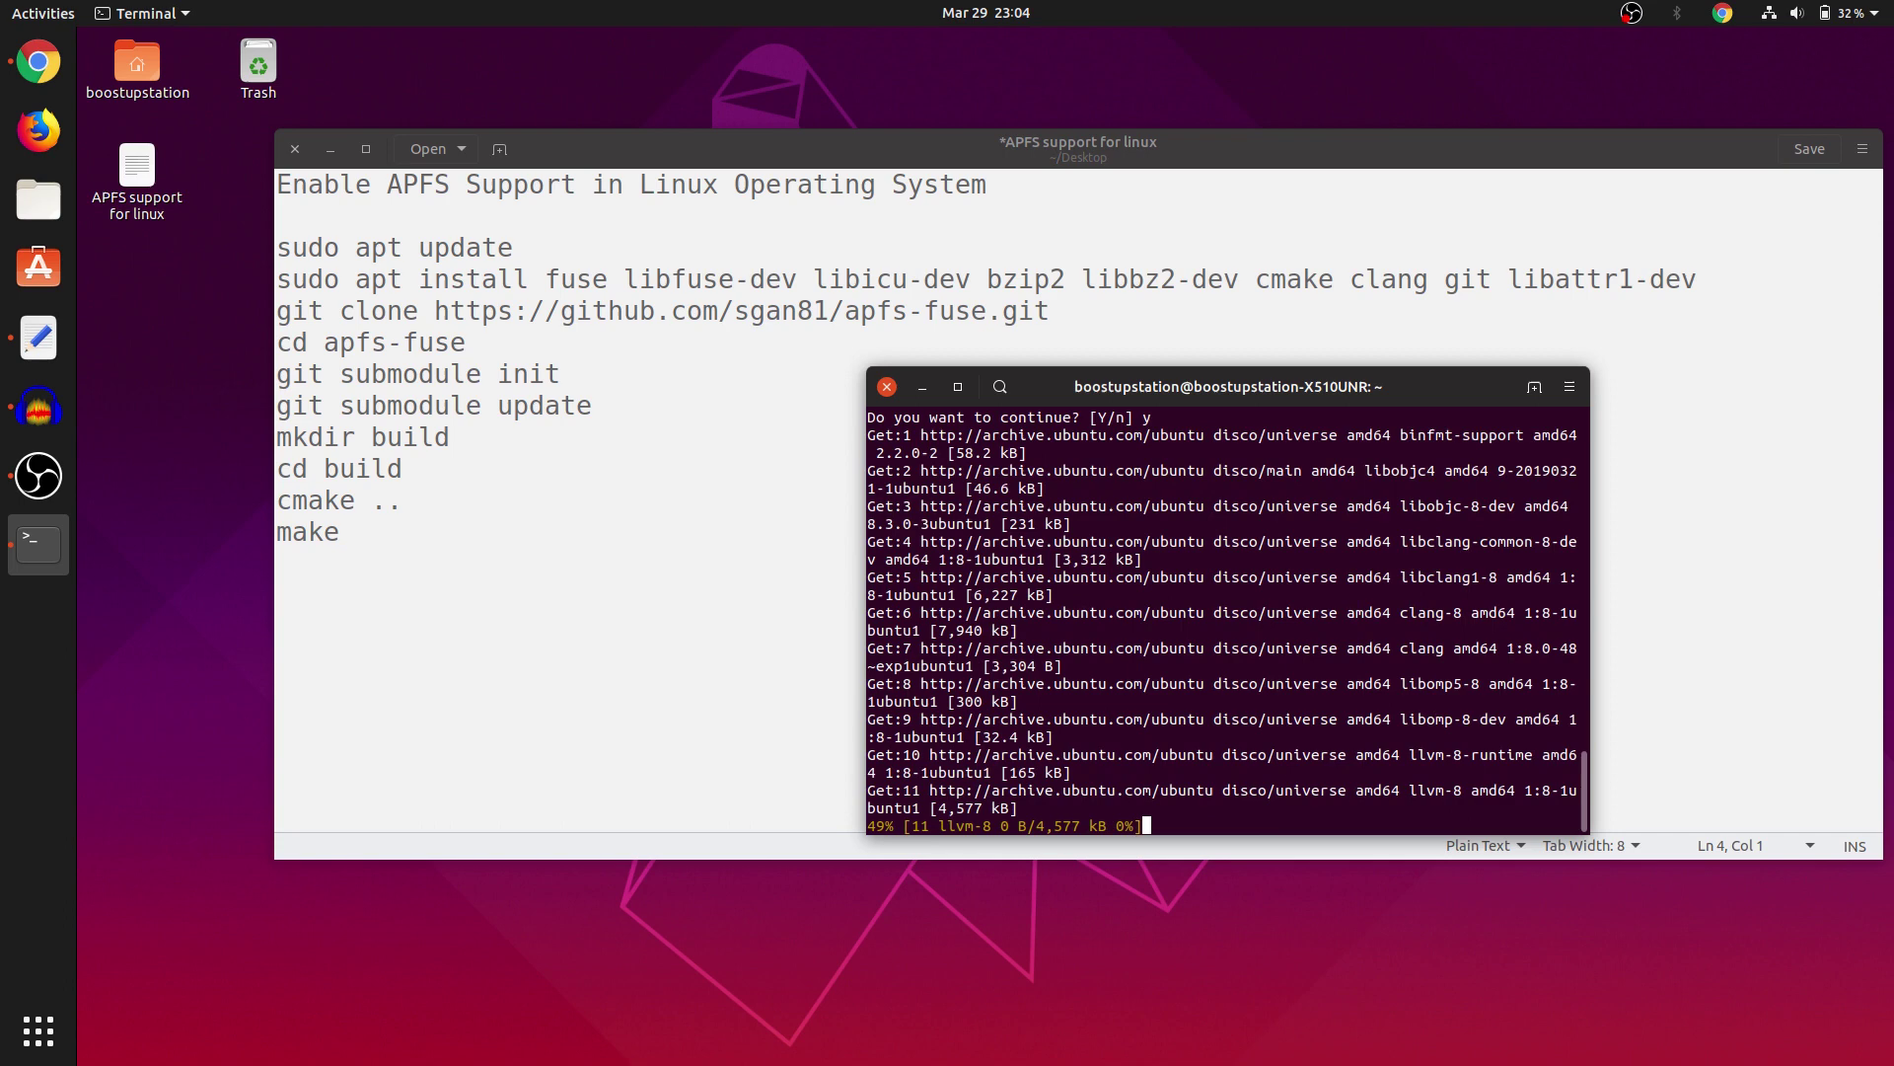
{"action": "left_click_drag", "start_coordinate": [1110, 389], "coordinate": [1238, 415]}
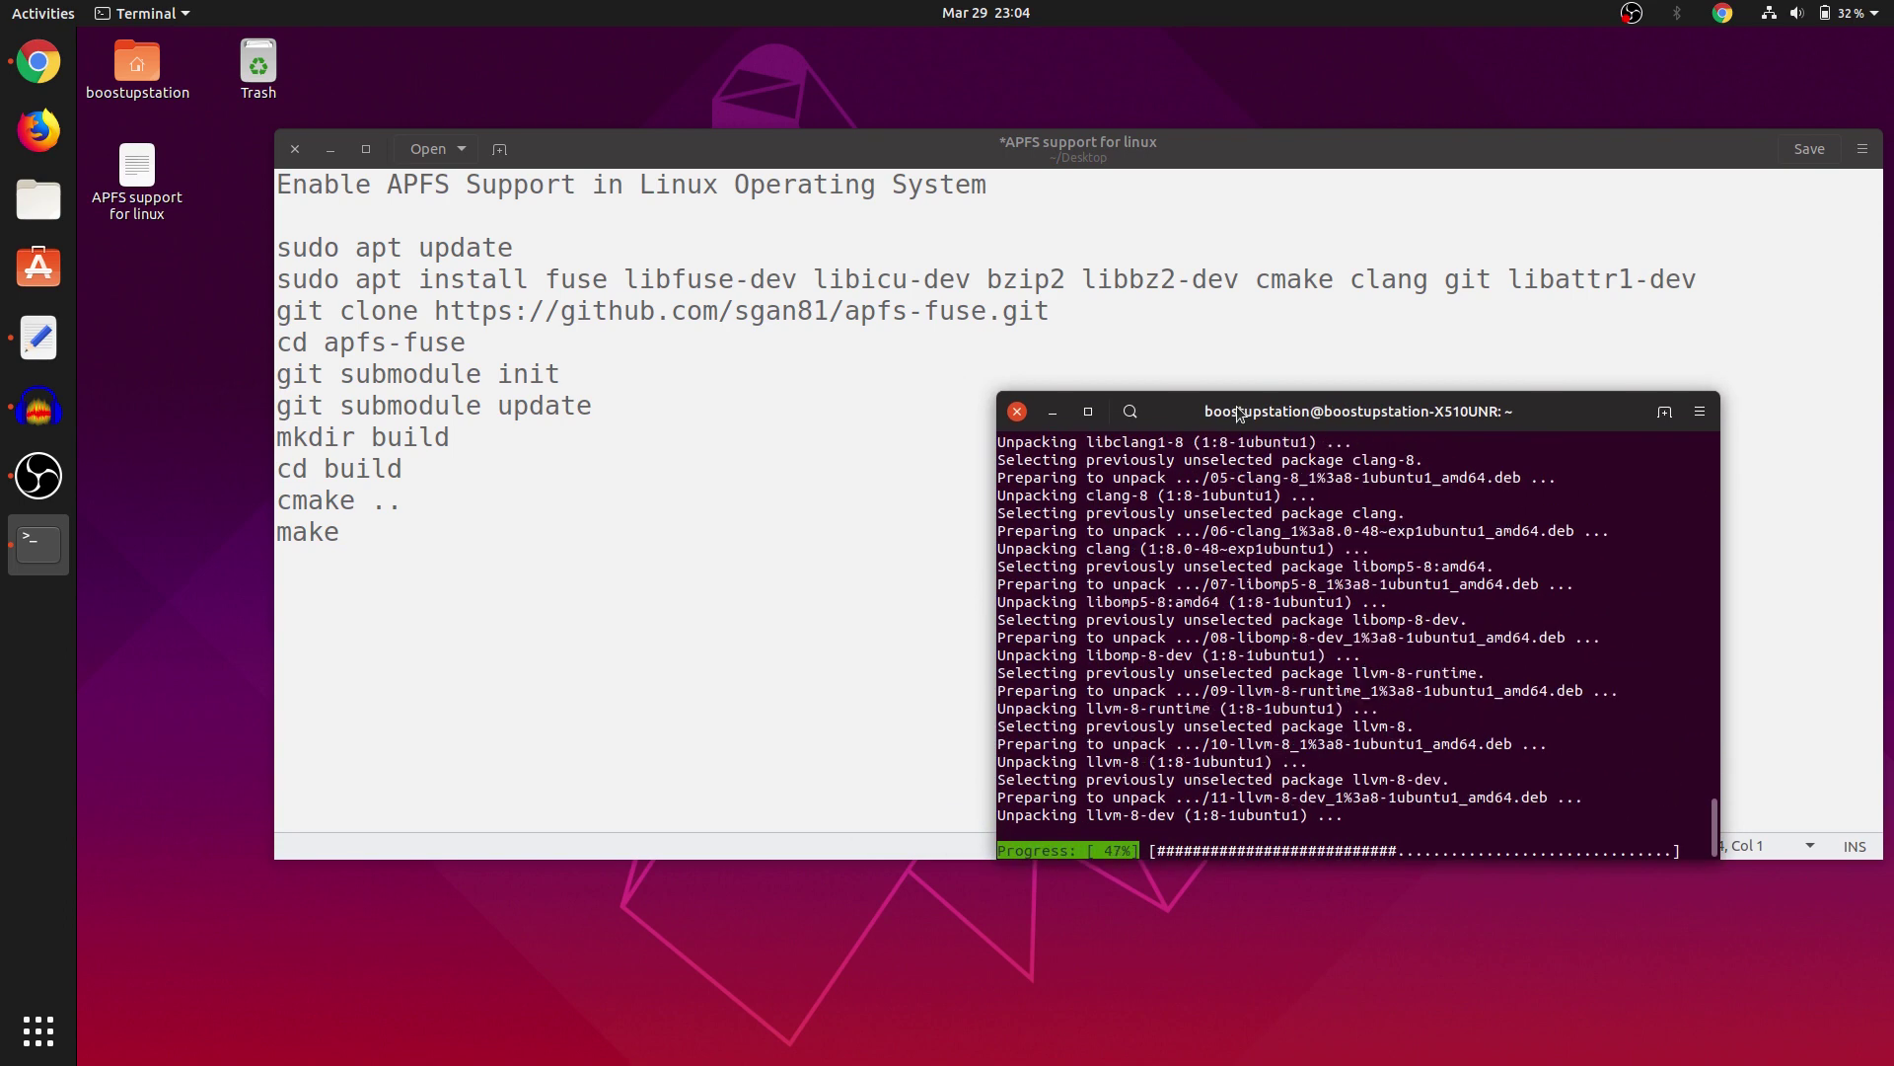
{"action": "left_click", "coordinate": [551, 311]}
Clone the apfs-fuse repository, cd into it, and run git submodule init.
{"action": "triple_click", "coordinate": [553, 311]}
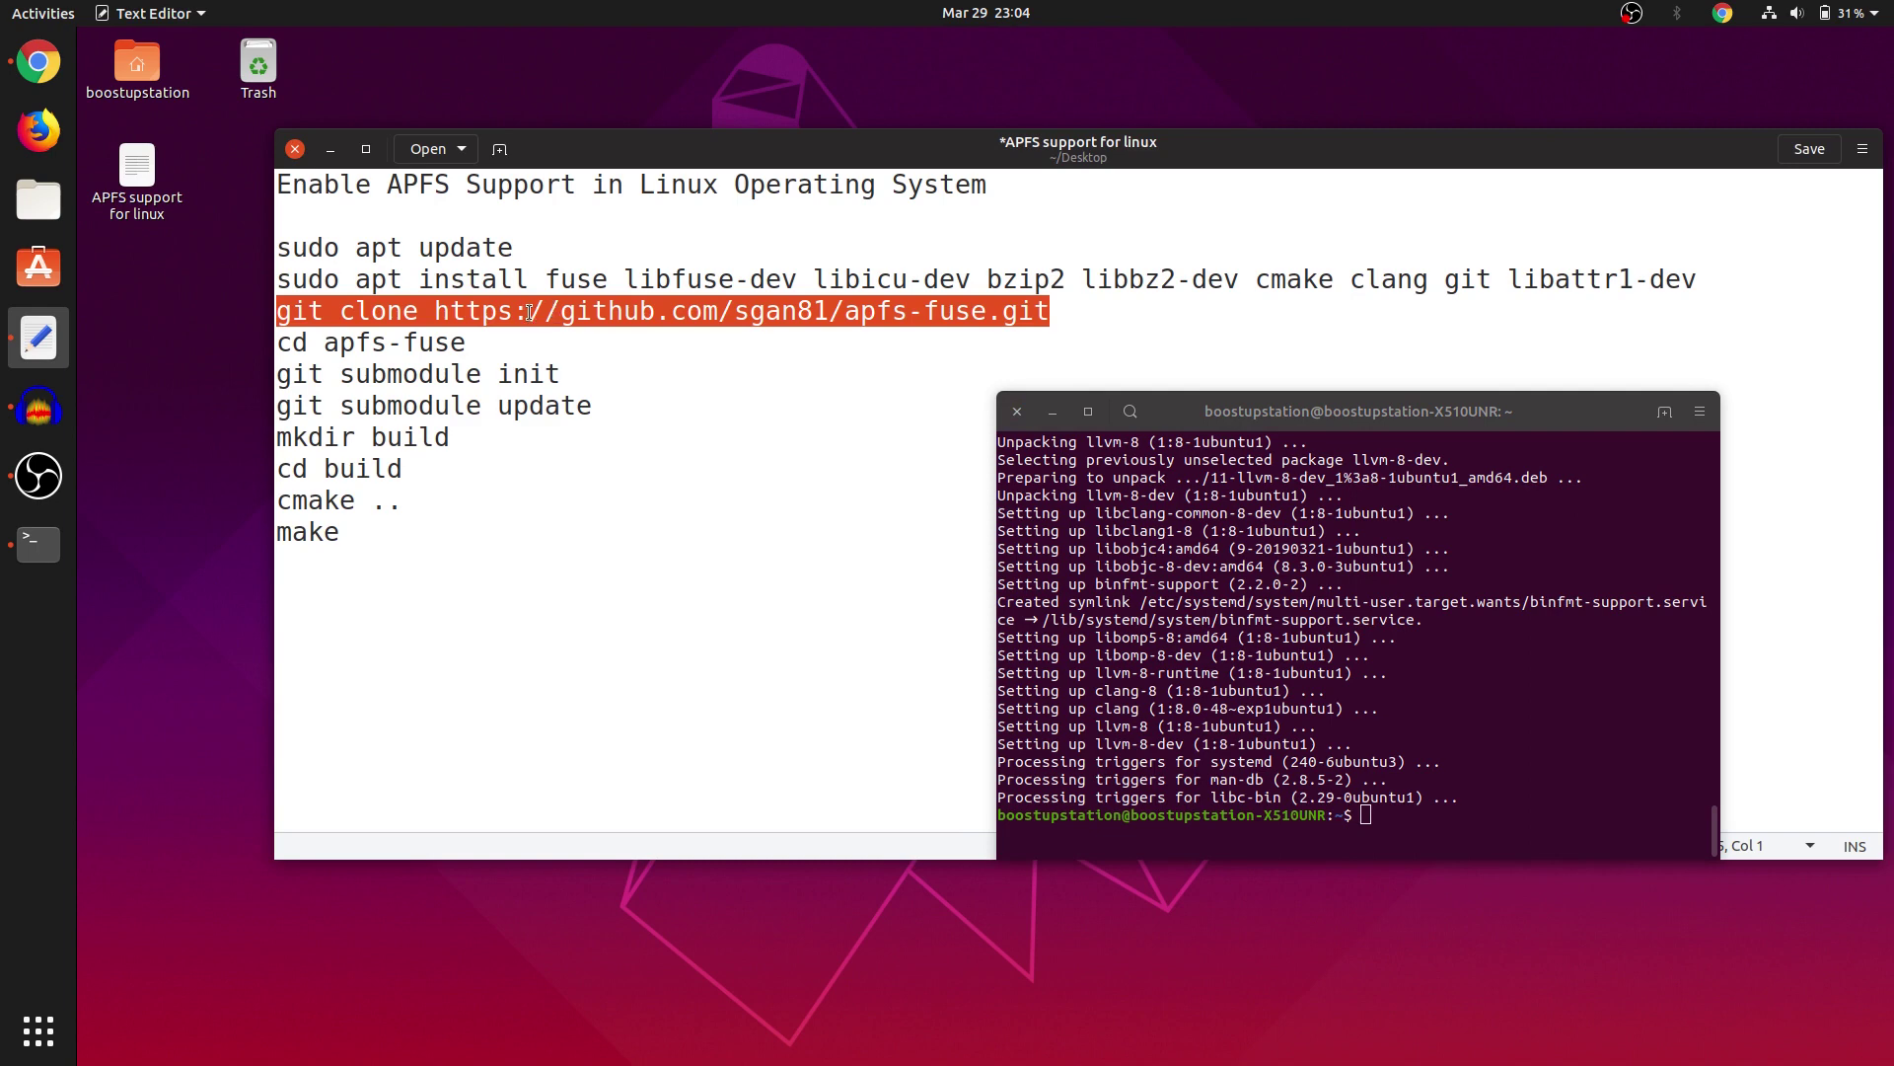
{"action": "left_click_drag", "start_coordinate": [527, 313], "coordinate": [1232, 707]}
{"action": "left_click", "coordinate": [1233, 707]}
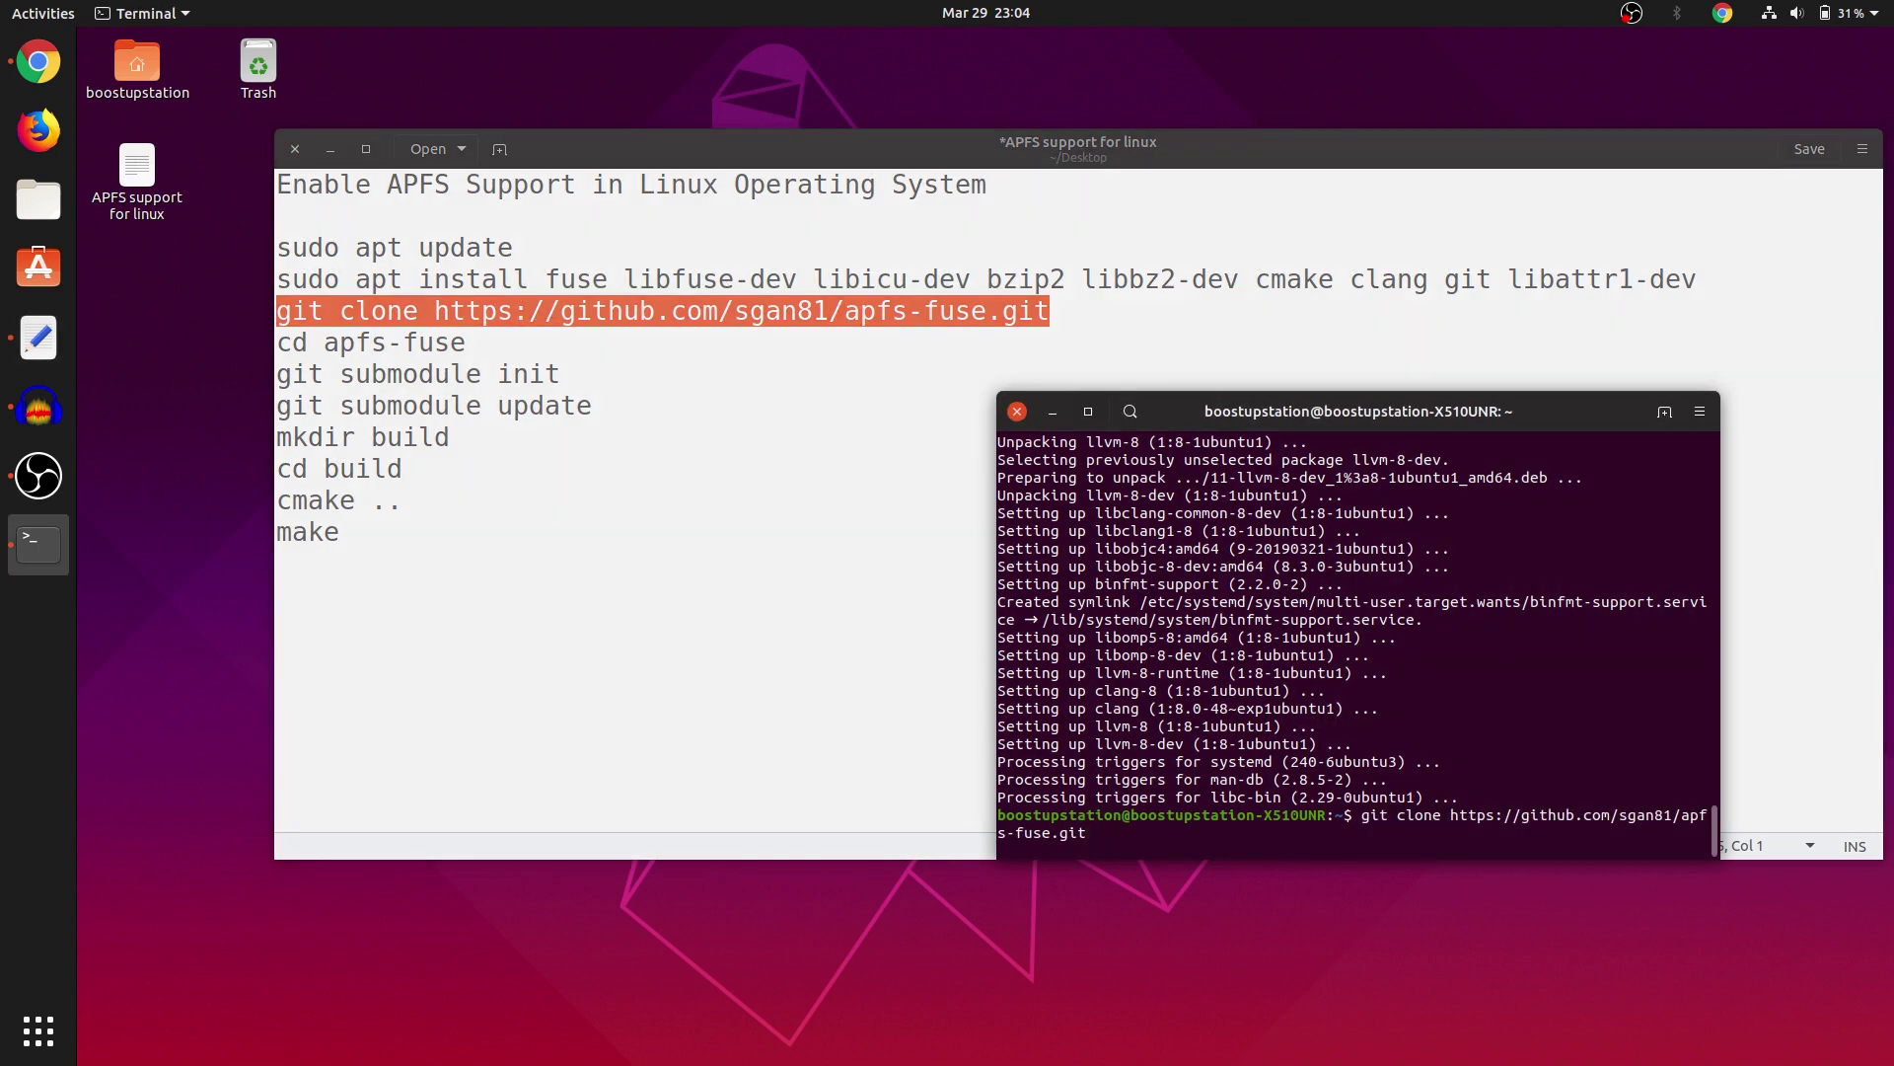
{"action": "key", "text": "Return"}
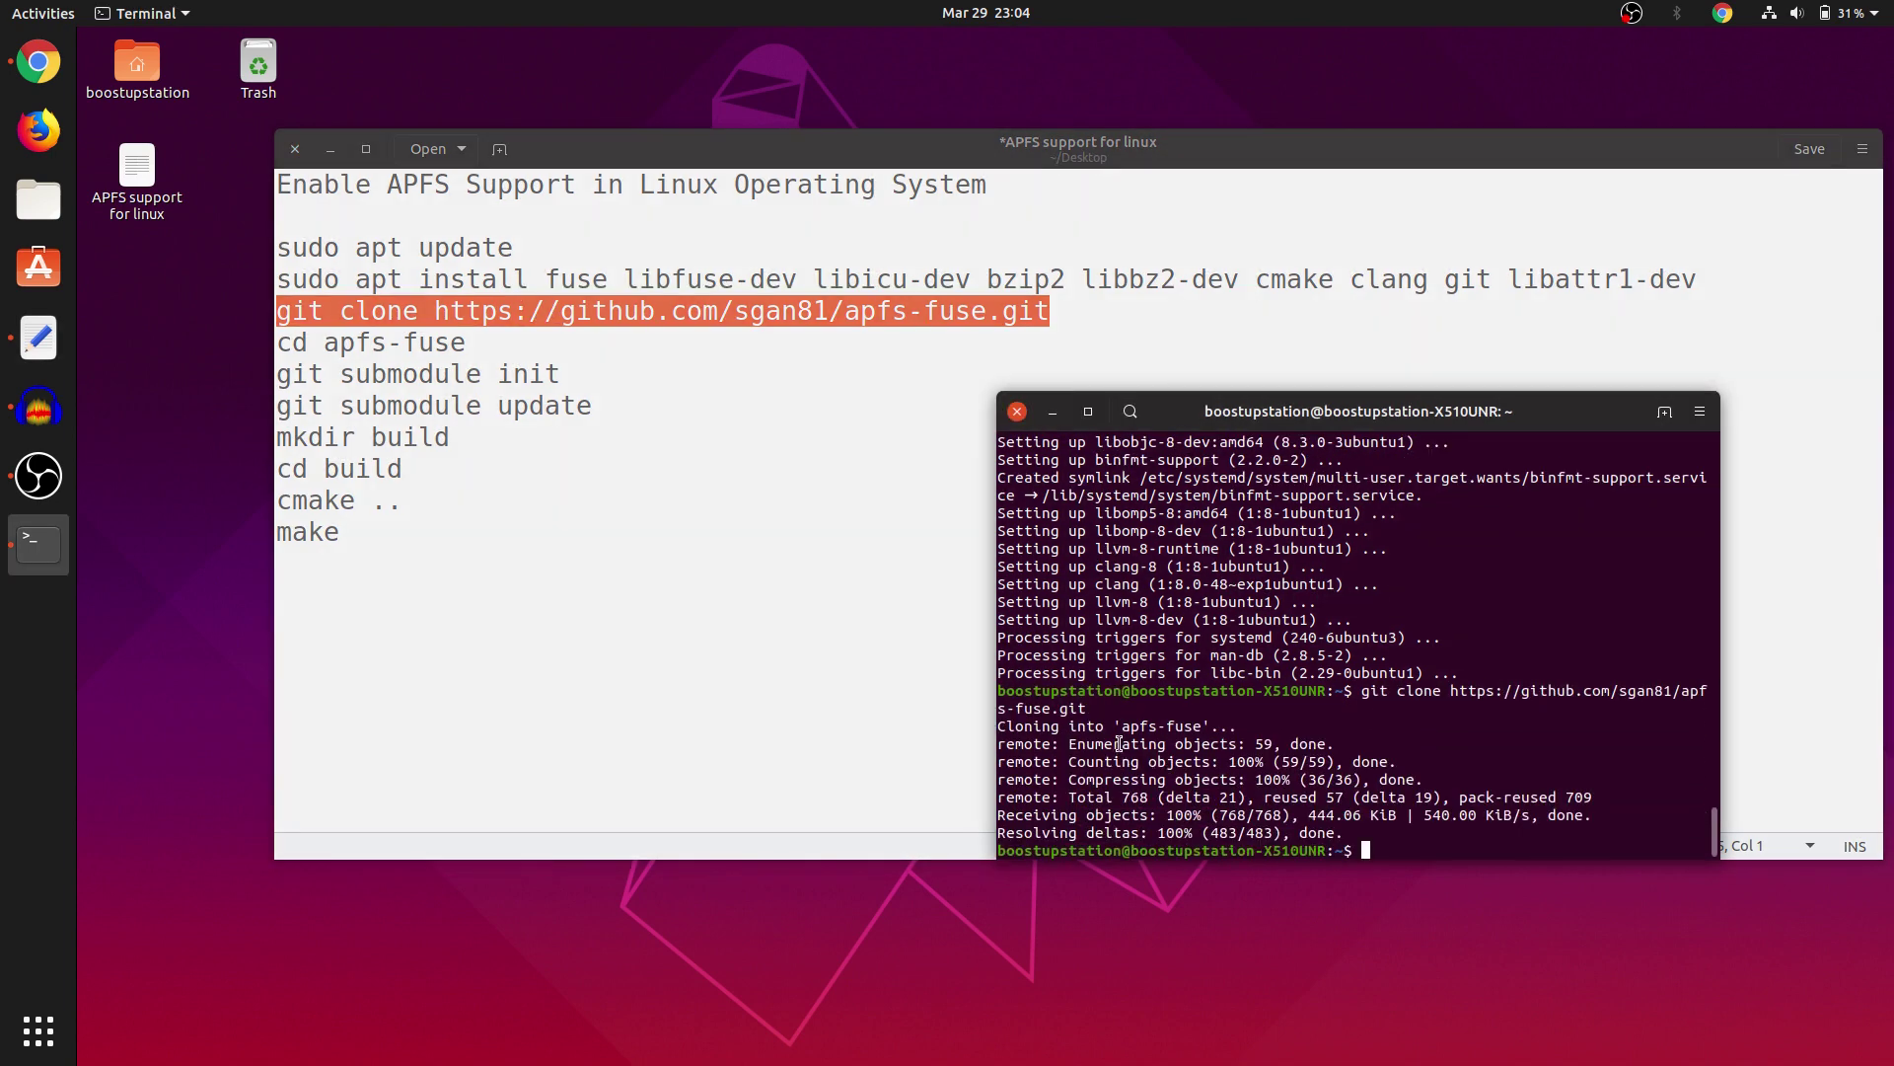
{"action": "mouse_move", "coordinate": [474, 342]}
{"action": "left_mouse_down"}
{"action": "mouse_move", "coordinate": [276, 343]}
{"action": "mouse_move", "coordinate": [1332, 740]}
{"action": "left_mouse_up"}
{"action": "key", "text": "Return"}
{"action": "left_click_drag", "start_coordinate": [559, 374], "coordinate": [278, 374]}
Update the submodules, create the build folder, and move into it.
{"action": "left_click_drag", "start_coordinate": [415, 373], "coordinate": [1333, 740]}
{"action": "key", "text": "Return"}
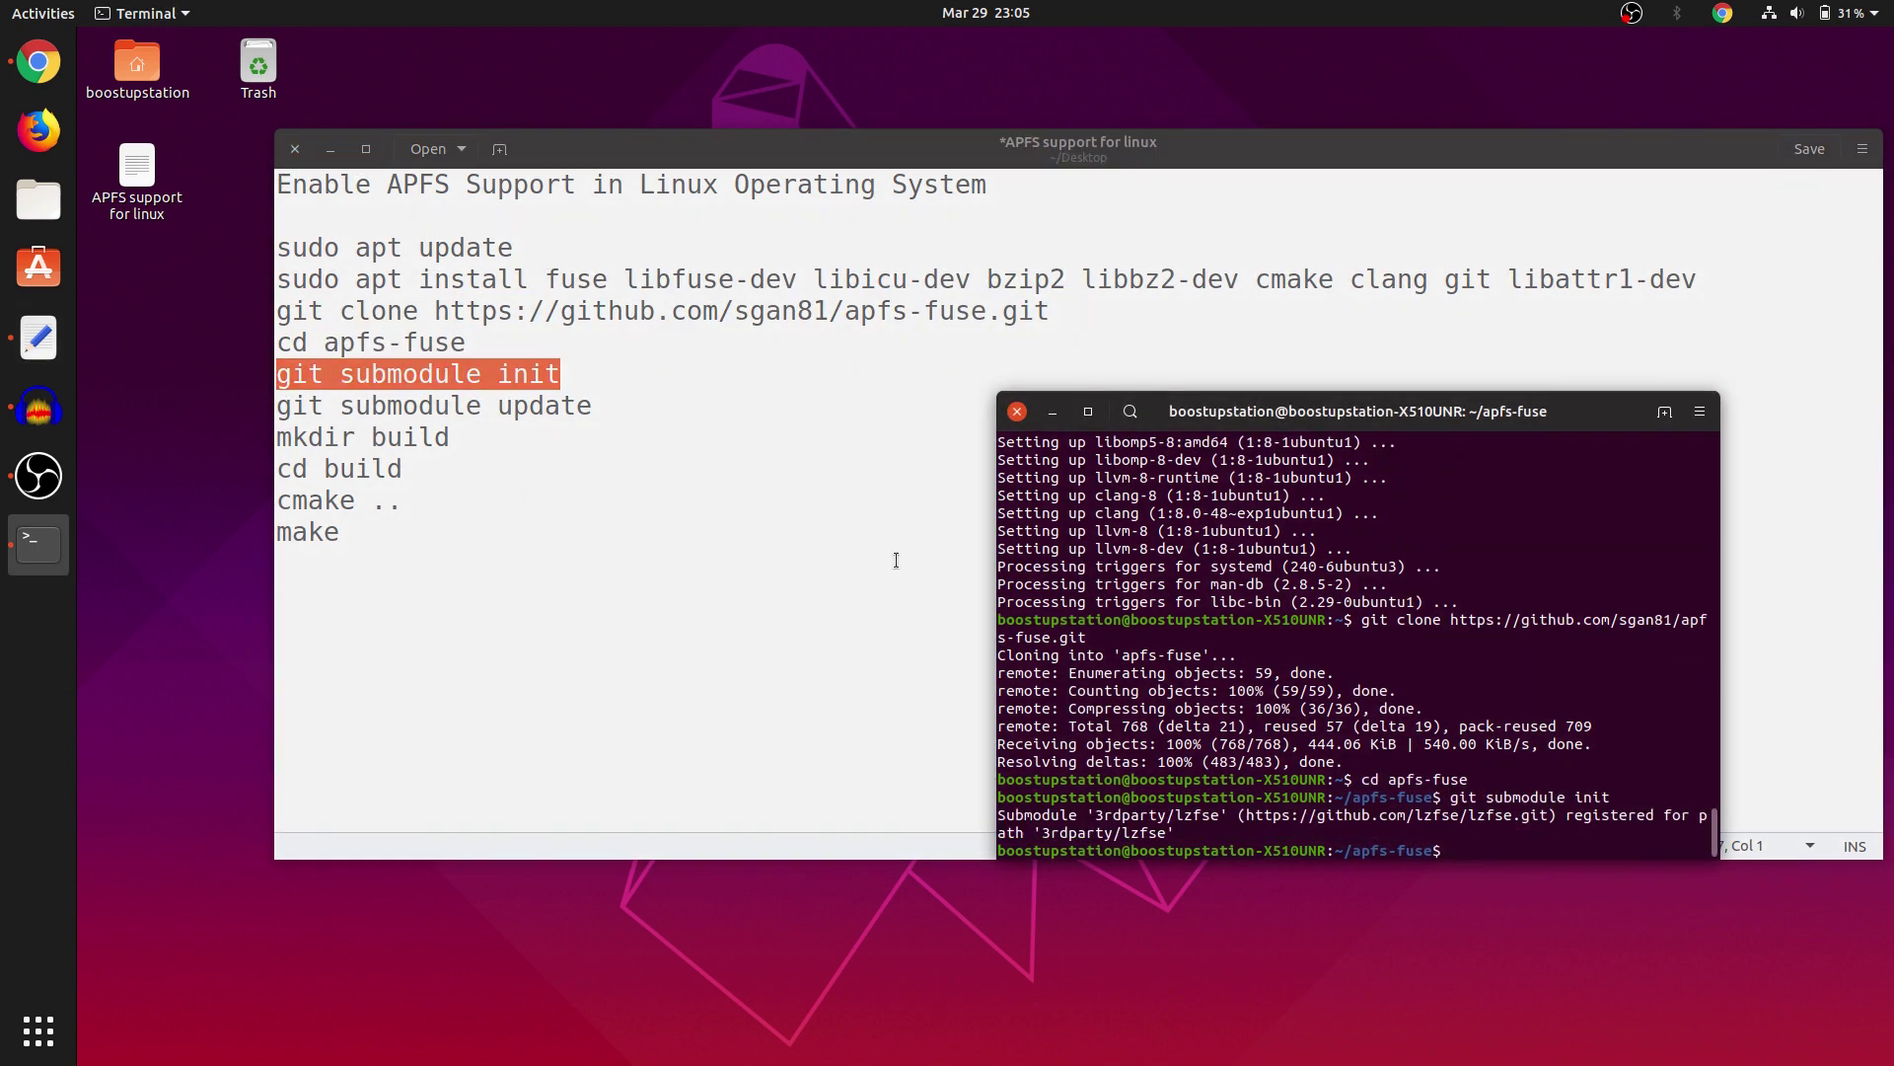
{"action": "left_click_drag", "start_coordinate": [591, 406], "coordinate": [277, 405]}
{"action": "left_click_drag", "start_coordinate": [429, 405], "coordinate": [1332, 740]}
{"action": "key", "text": "Return"}
{"action": "mouse_move", "coordinate": [448, 438]}
{"action": "left_mouse_down"}
{"action": "mouse_move", "coordinate": [276, 436]}
{"action": "mouse_move", "coordinate": [1332, 740]}
{"action": "left_mouse_up"}
{"action": "key", "text": "Return"}
Configure with cmake .. and compile with make until the build reaches 100%.
{"action": "mouse_move", "coordinate": [401, 467]}
{"action": "left_mouse_down"}
{"action": "mouse_move", "coordinate": [277, 468]}
{"action": "mouse_move", "coordinate": [1332, 740]}
{"action": "left_mouse_up"}
{"action": "mouse_move", "coordinate": [401, 500]}
{"action": "left_mouse_down"}
{"action": "mouse_move", "coordinate": [277, 501]}
{"action": "mouse_move", "coordinate": [1332, 740]}
{"action": "left_mouse_up"}
{"action": "key", "text": "Return"}
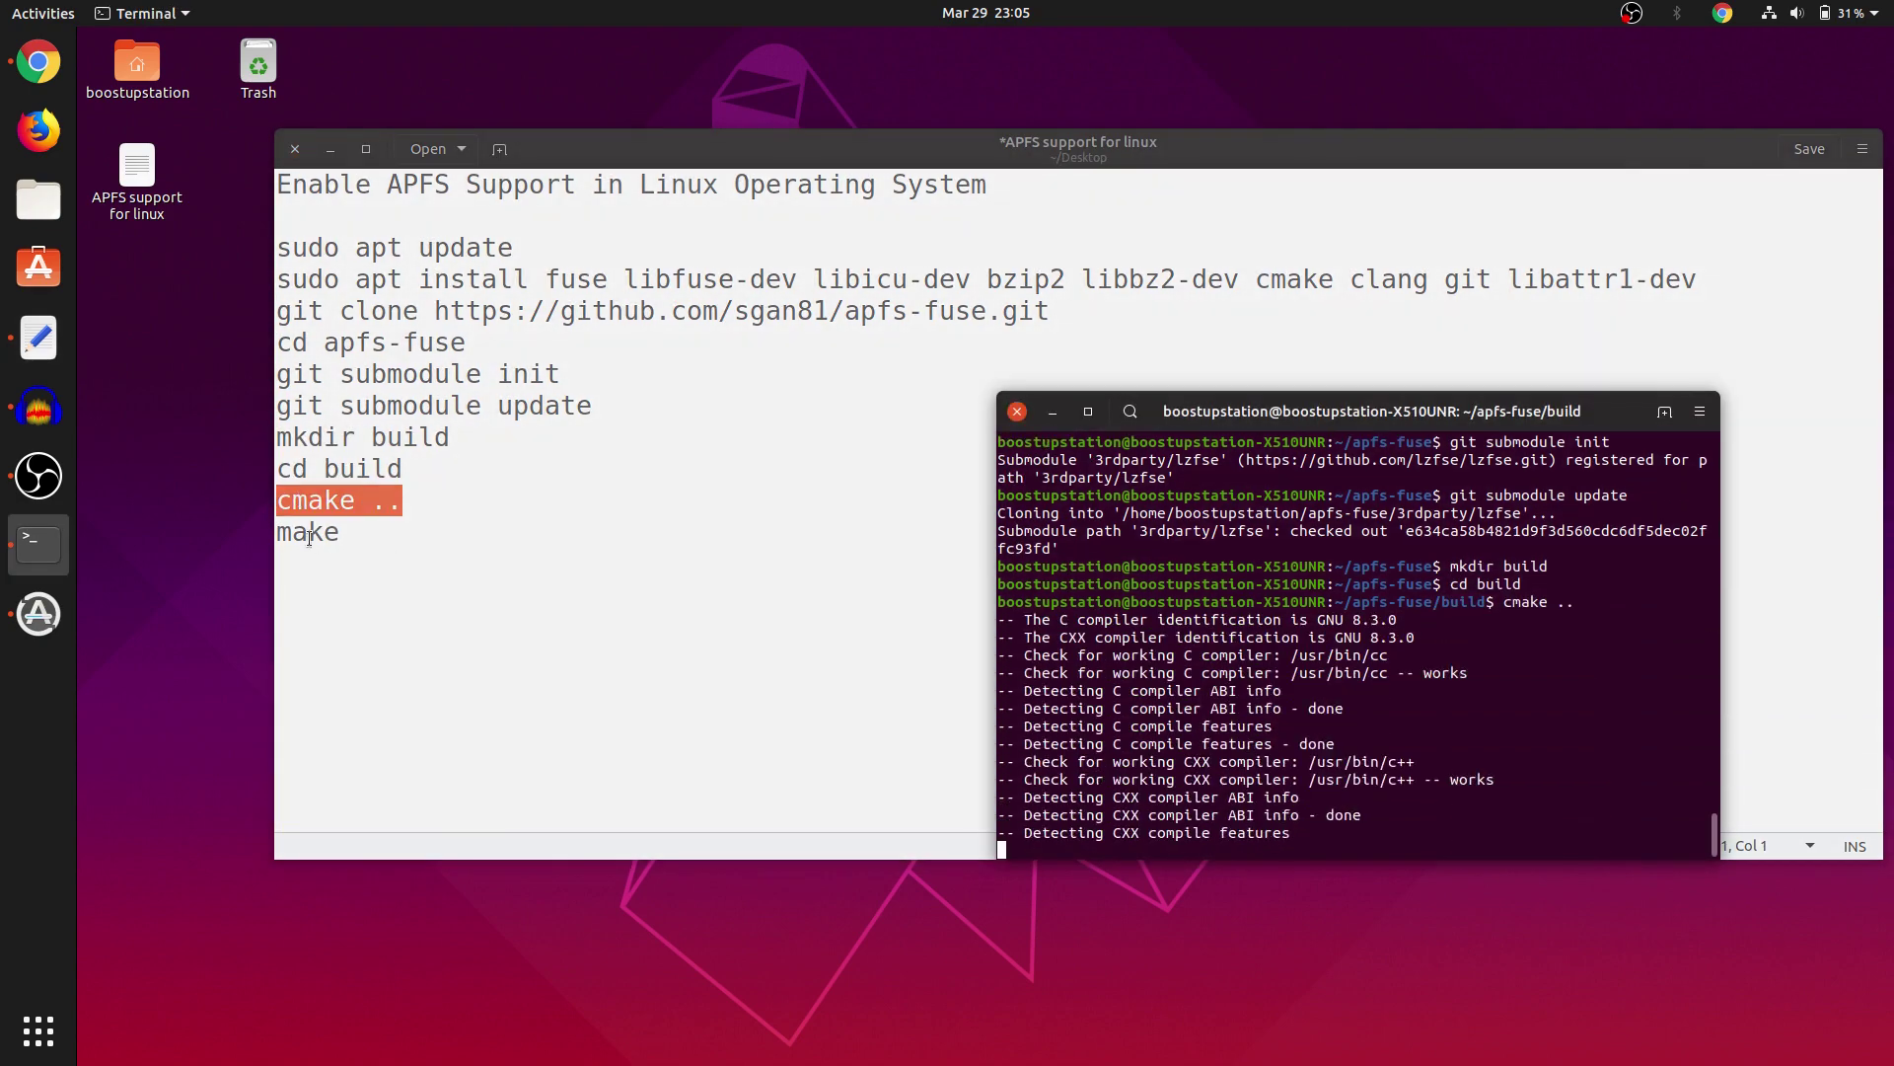
{"action": "mouse_move", "coordinate": [340, 532]}
{"action": "left_mouse_down"}
{"action": "mouse_move", "coordinate": [277, 532]}
{"action": "mouse_move", "coordinate": [1332, 740]}
{"action": "left_mouse_up"}
{"action": "key", "text": "Return"}
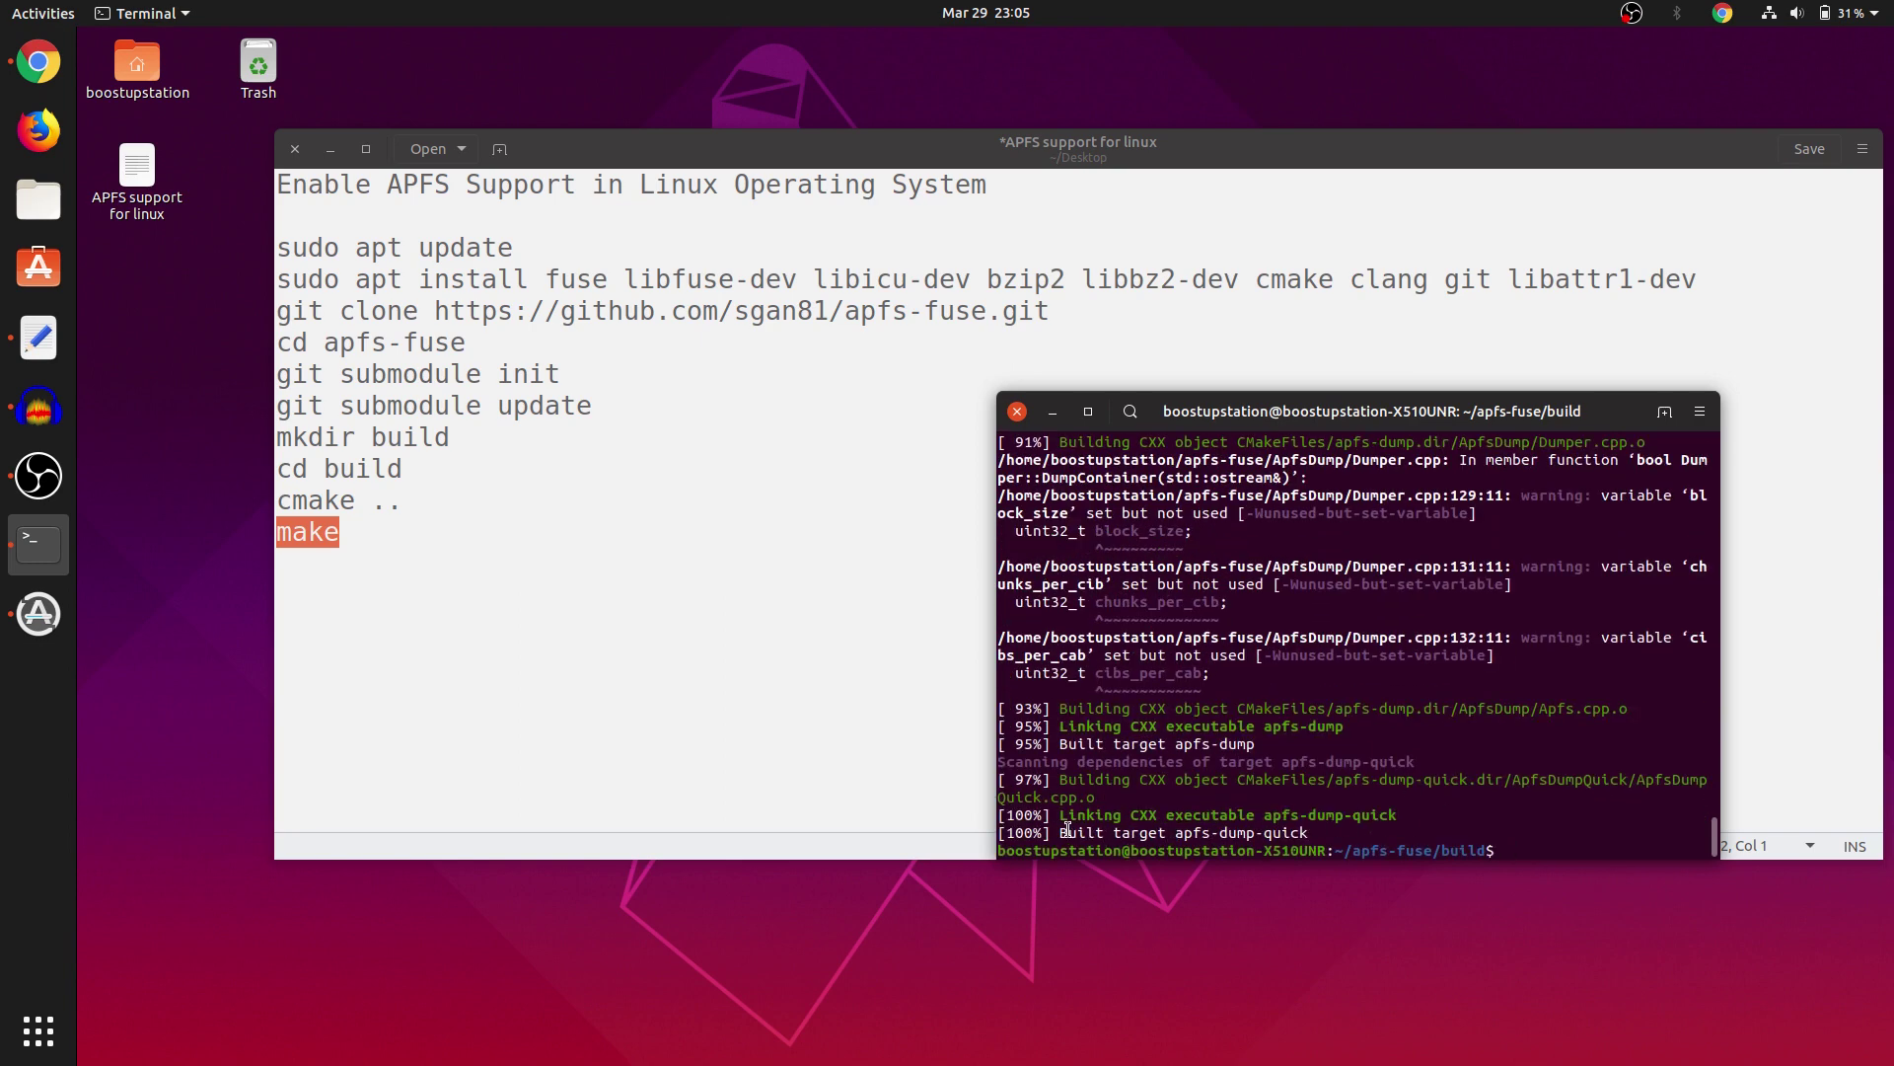
{"action": "left_click_drag", "start_coordinate": [1065, 832], "coordinate": [1299, 832]}
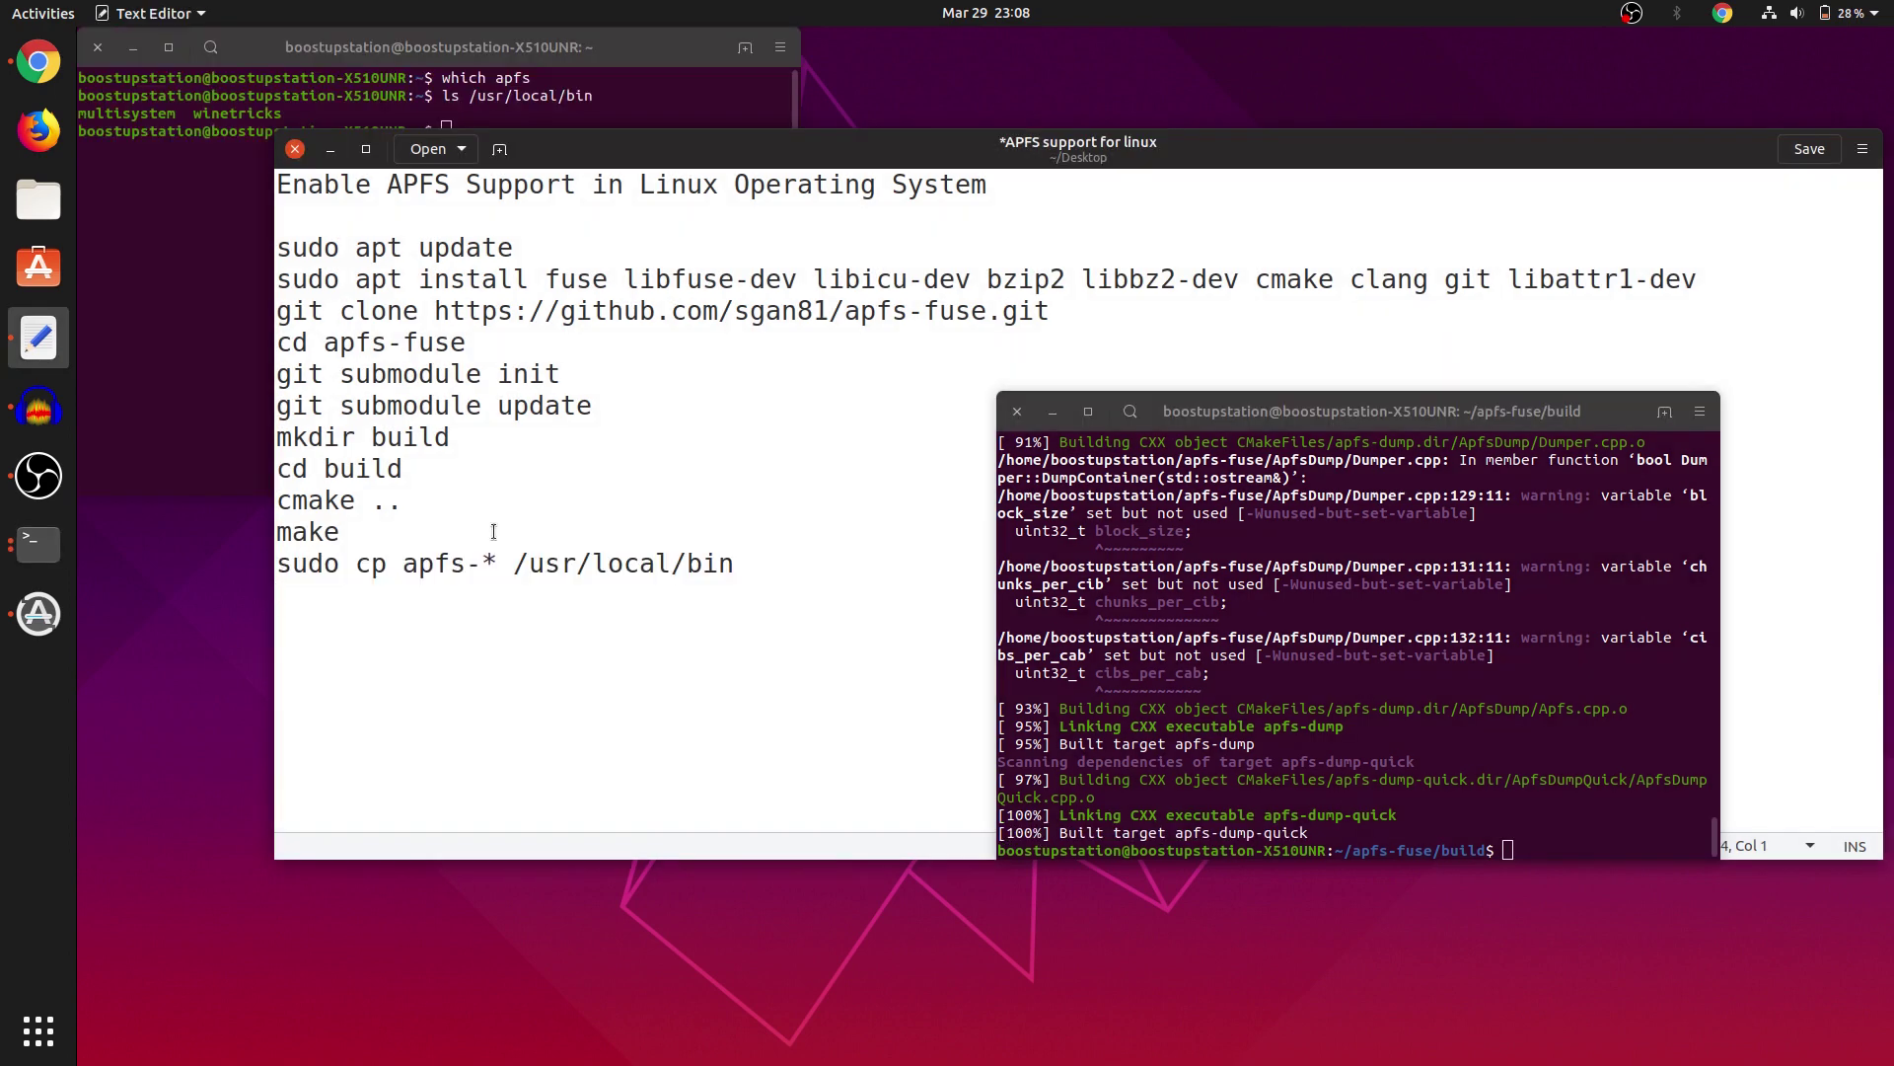
Copy the built apfs tools into /usr/local/bin.
{"action": "triple_click", "coordinate": [470, 564]}
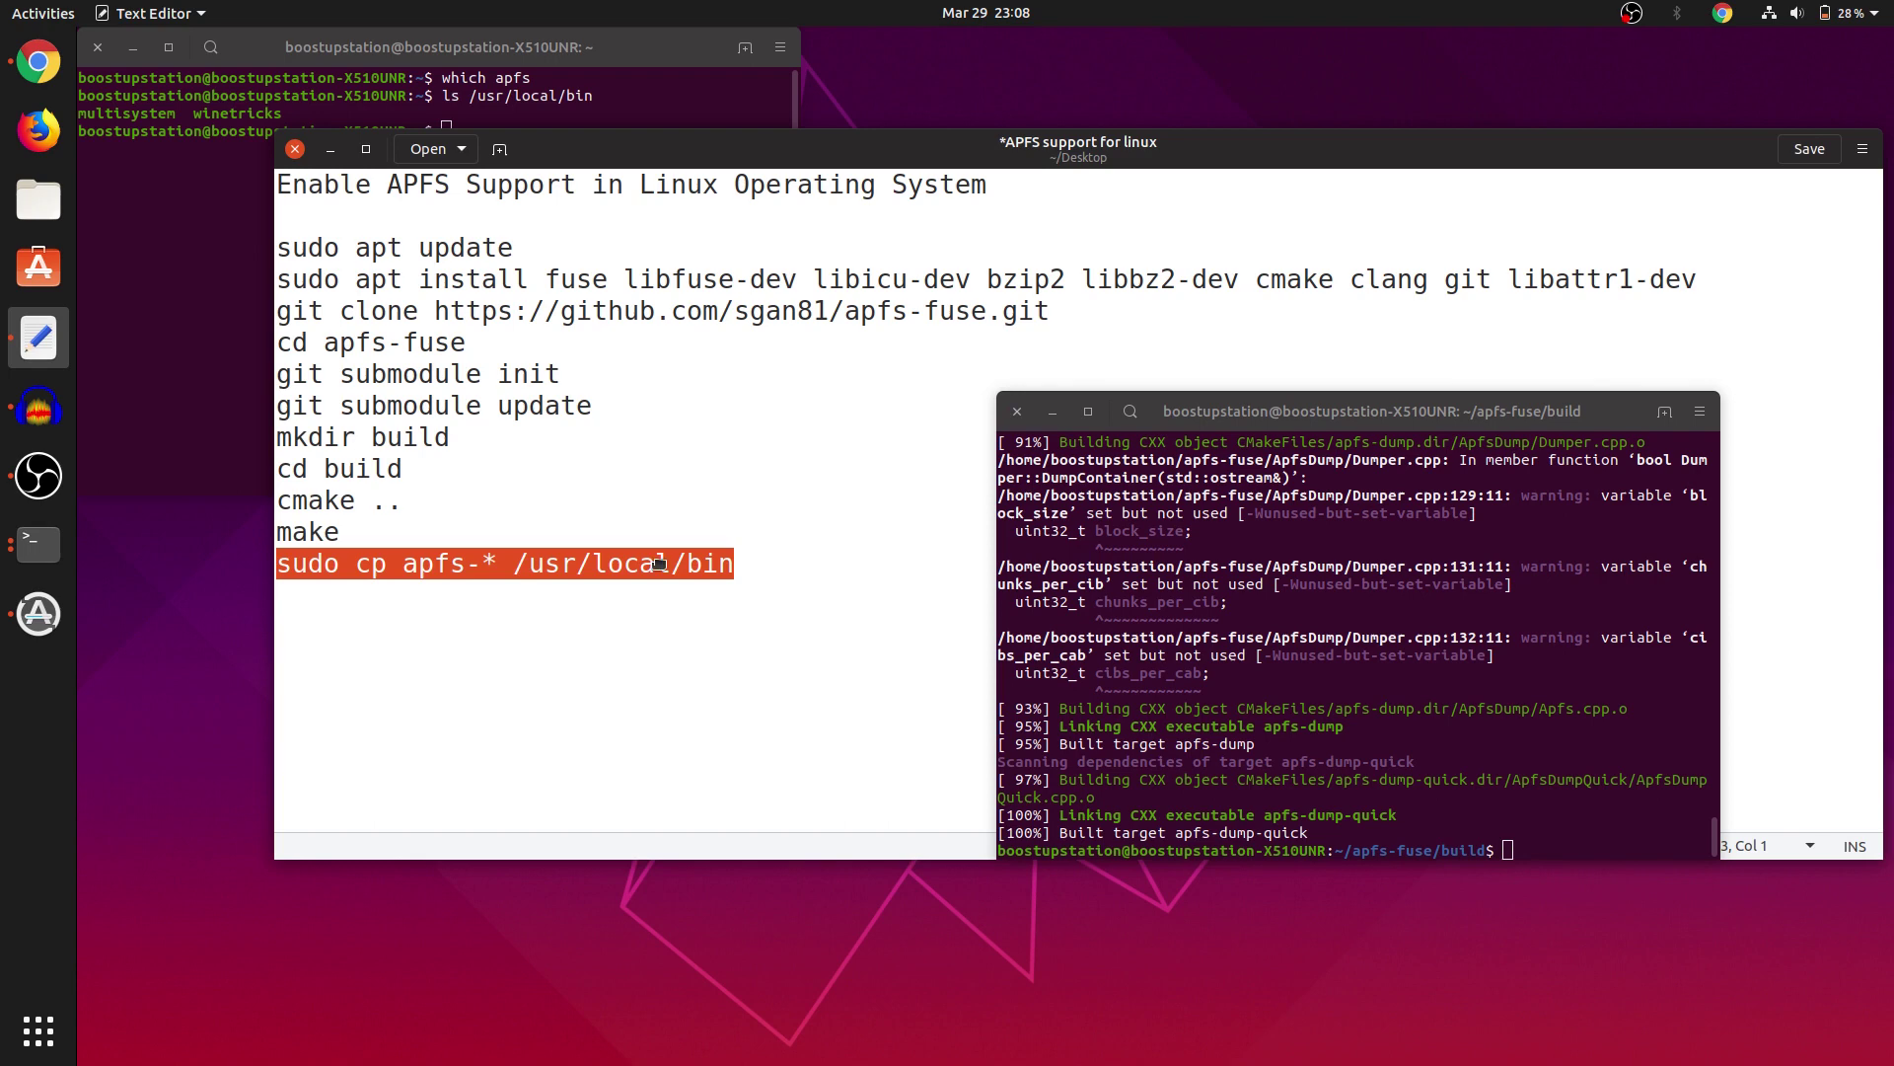
{"action": "middle_click", "coordinate": [1338, 623]}
{"action": "key", "text": "Return"}
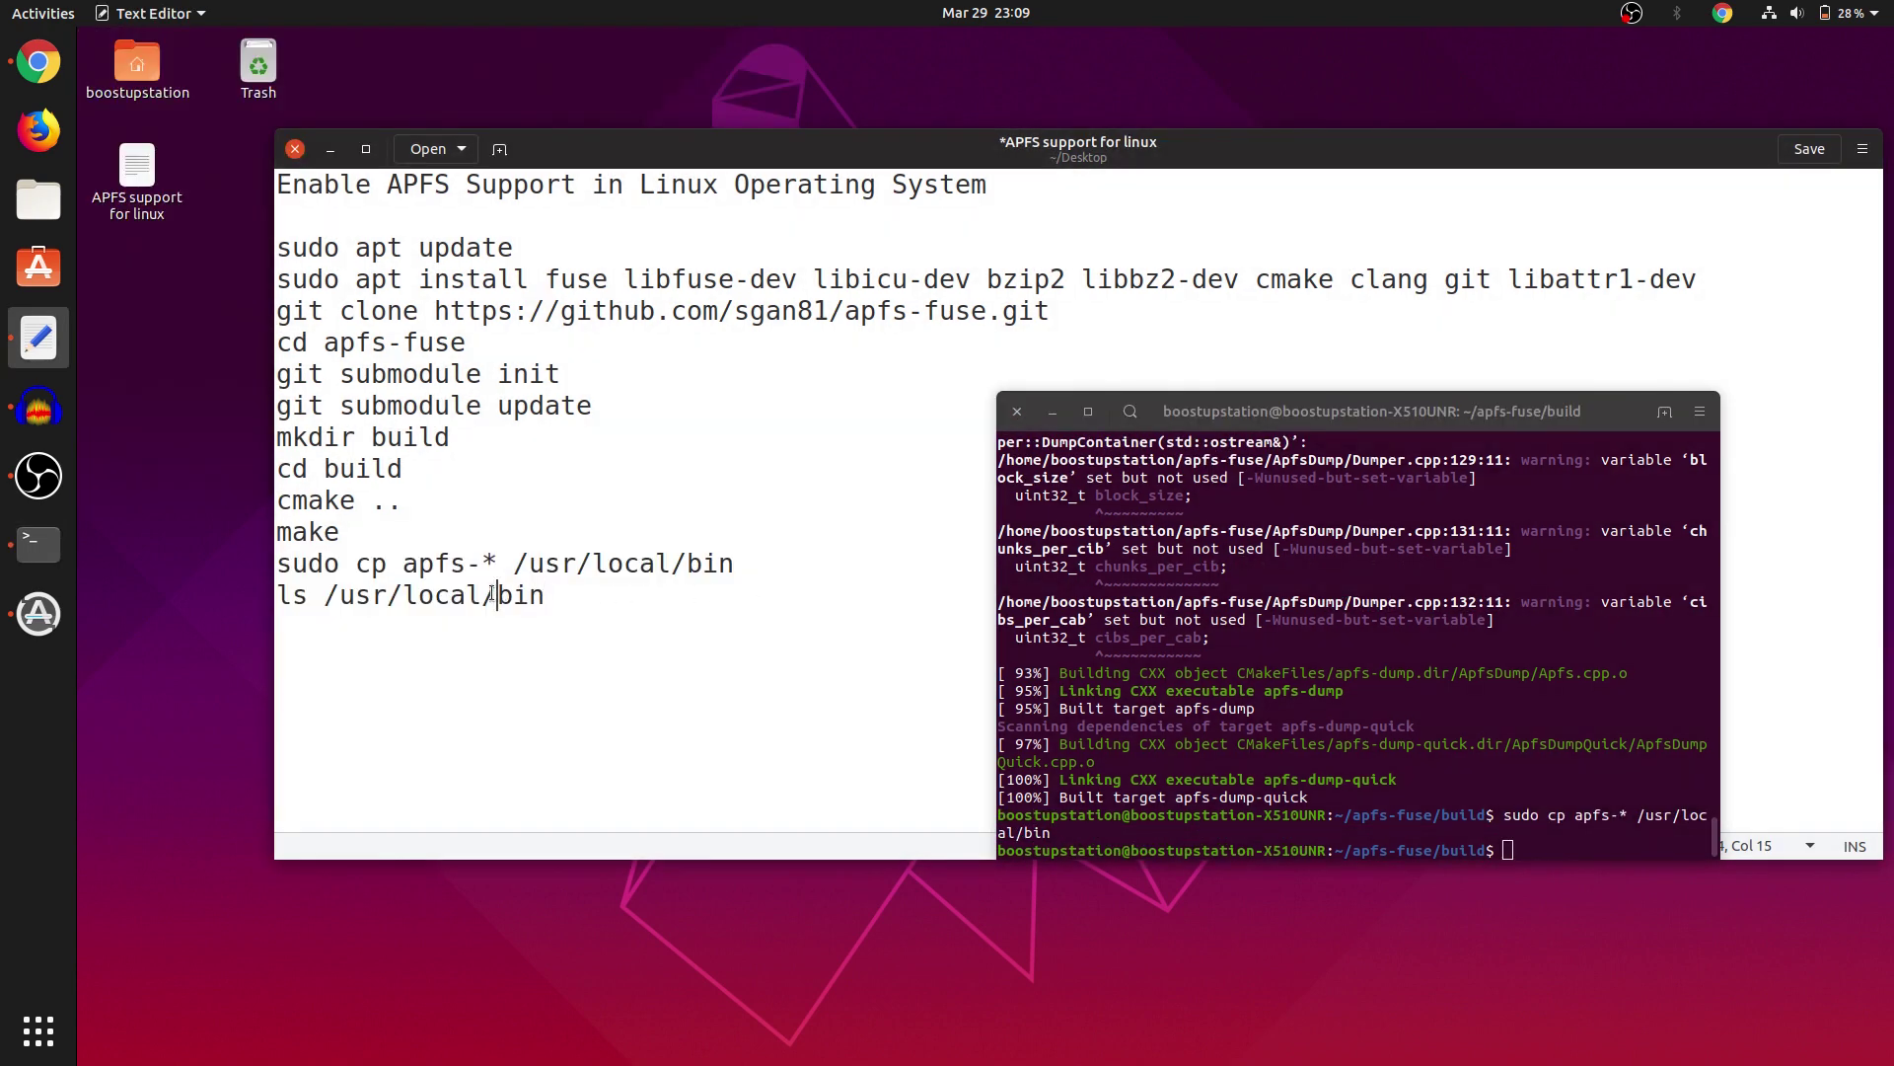
List /usr/local/bin to confirm the apfs tools, then move the terminal up-left.
{"action": "triple_click", "coordinate": [489, 595]}
{"action": "left_click_drag", "start_coordinate": [357, 596], "coordinate": [1251, 789]}
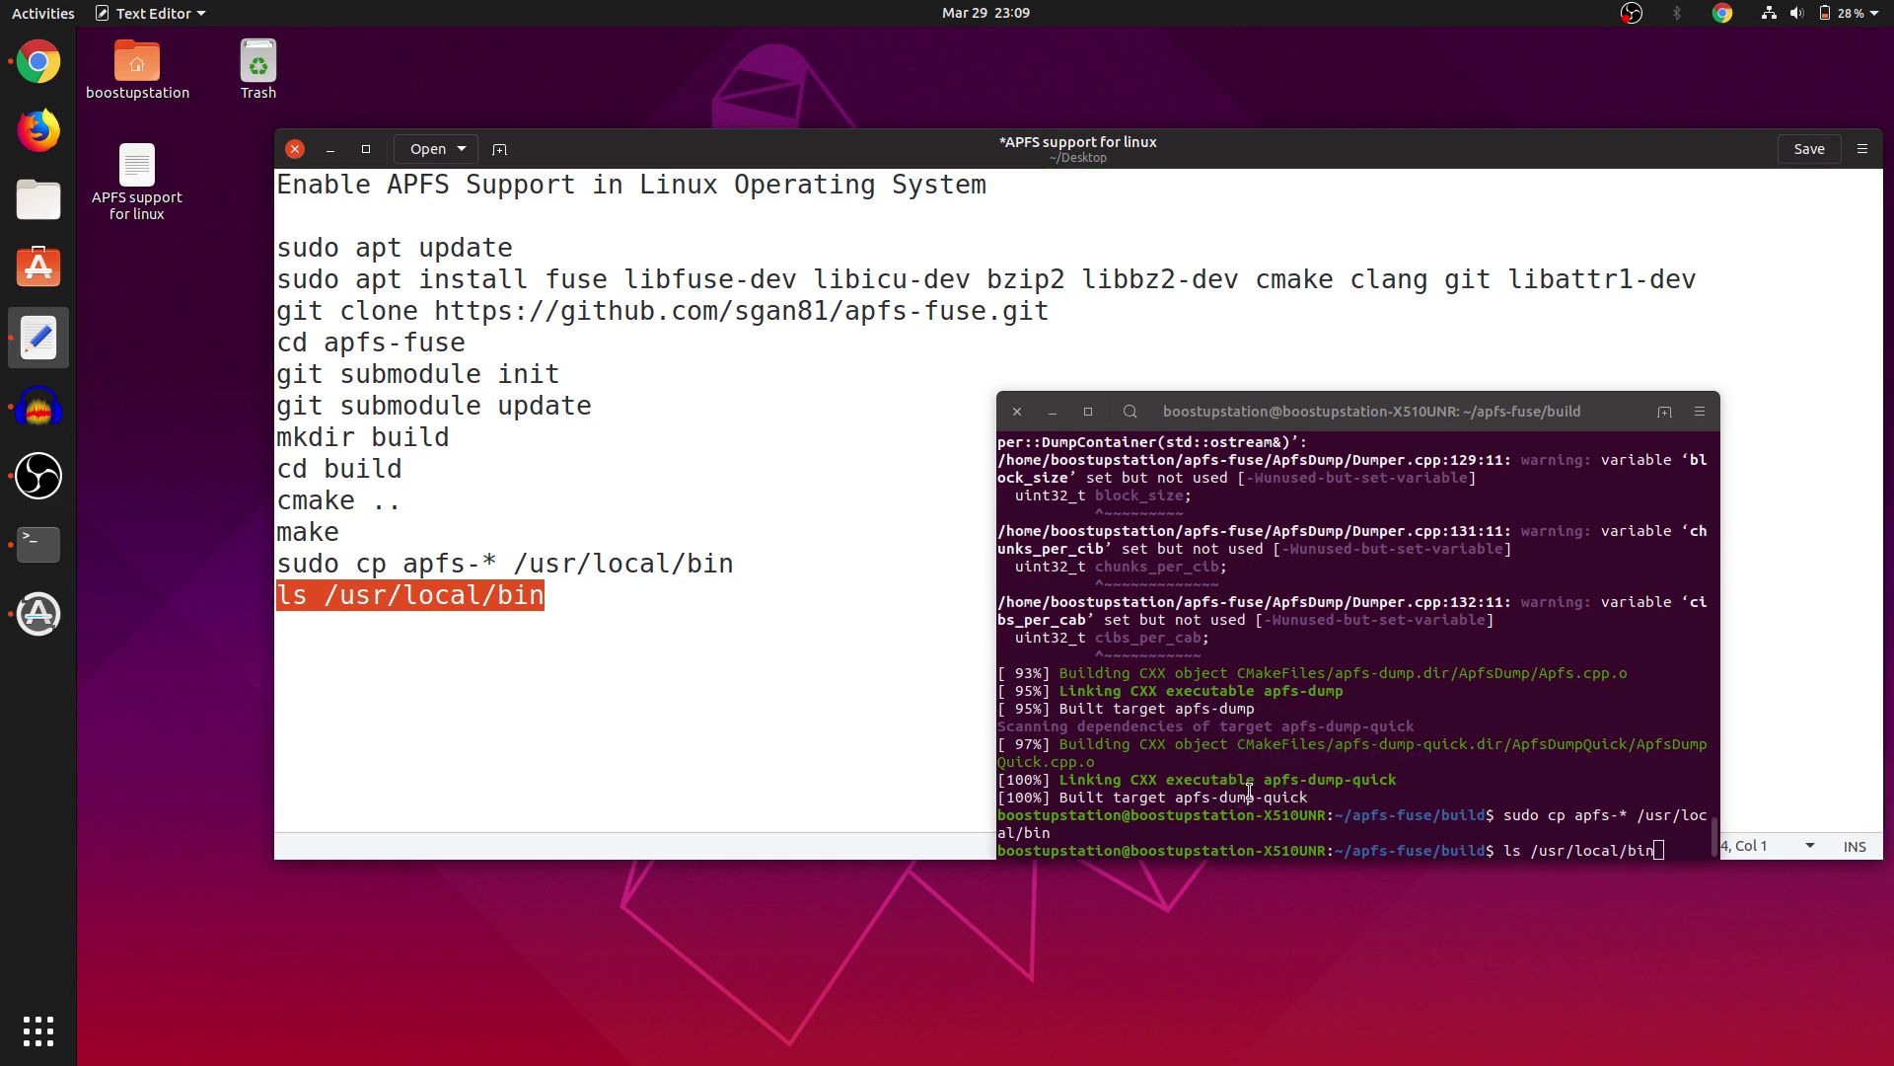
{"action": "left_click", "coordinate": [1403, 804]}
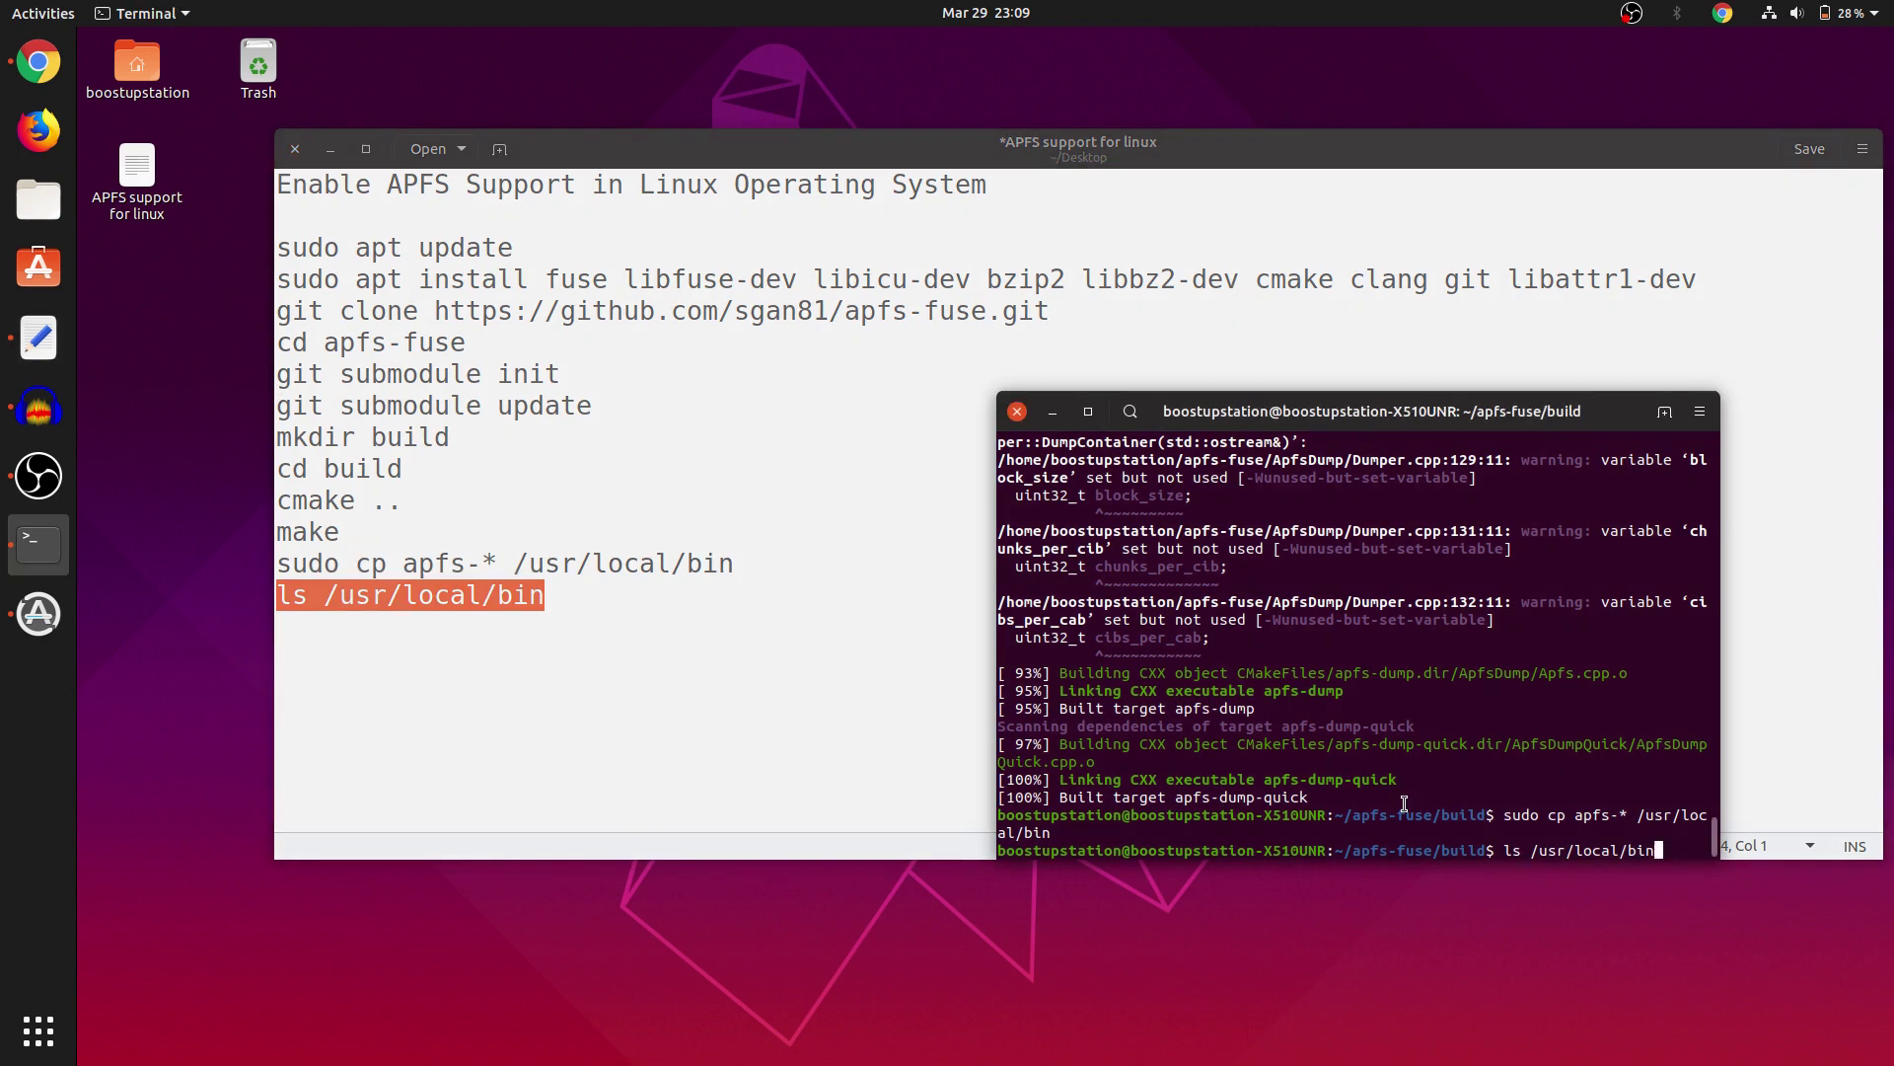
{"action": "key", "text": "Return"}
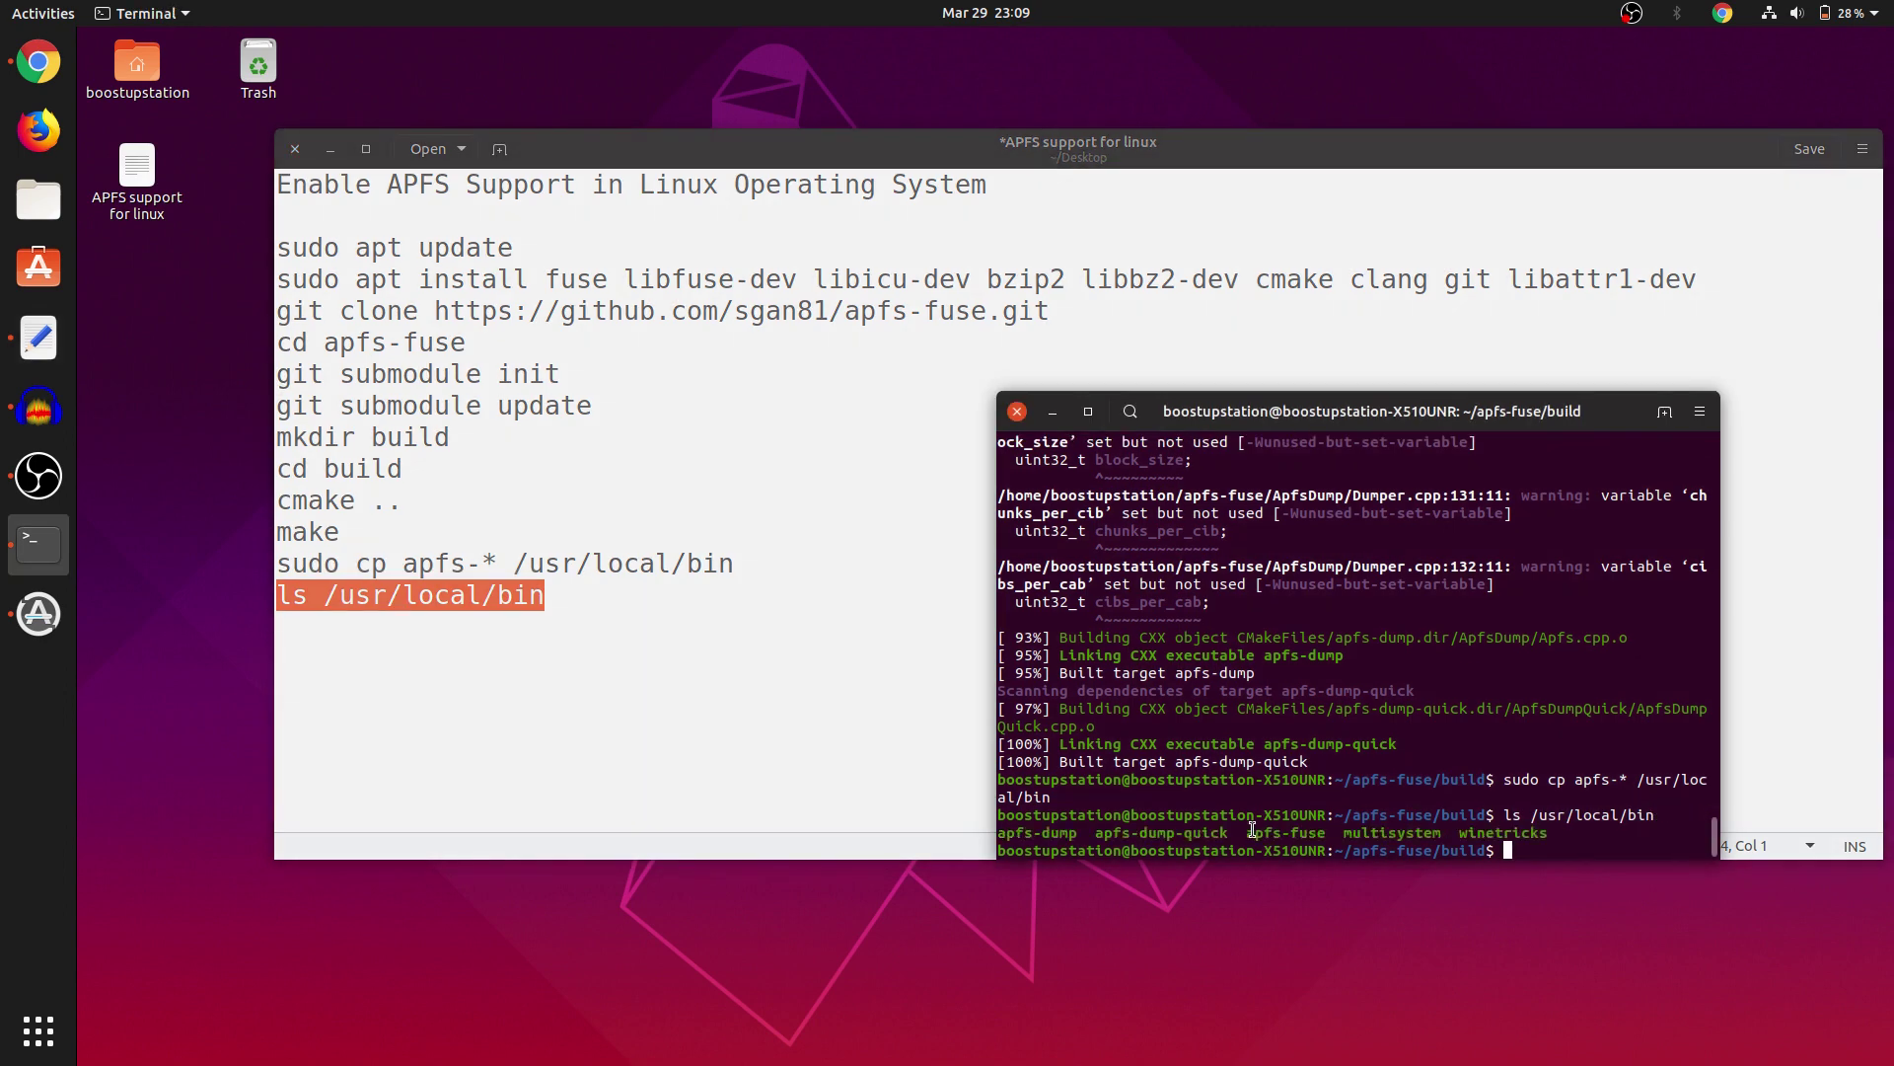
{"action": "mouse_move", "coordinate": [1251, 829]}
{"action": "left_mouse_down"}
{"action": "mouse_move", "coordinate": [1308, 829]}
{"action": "mouse_move", "coordinate": [1002, 829]}
{"action": "left_mouse_up"}
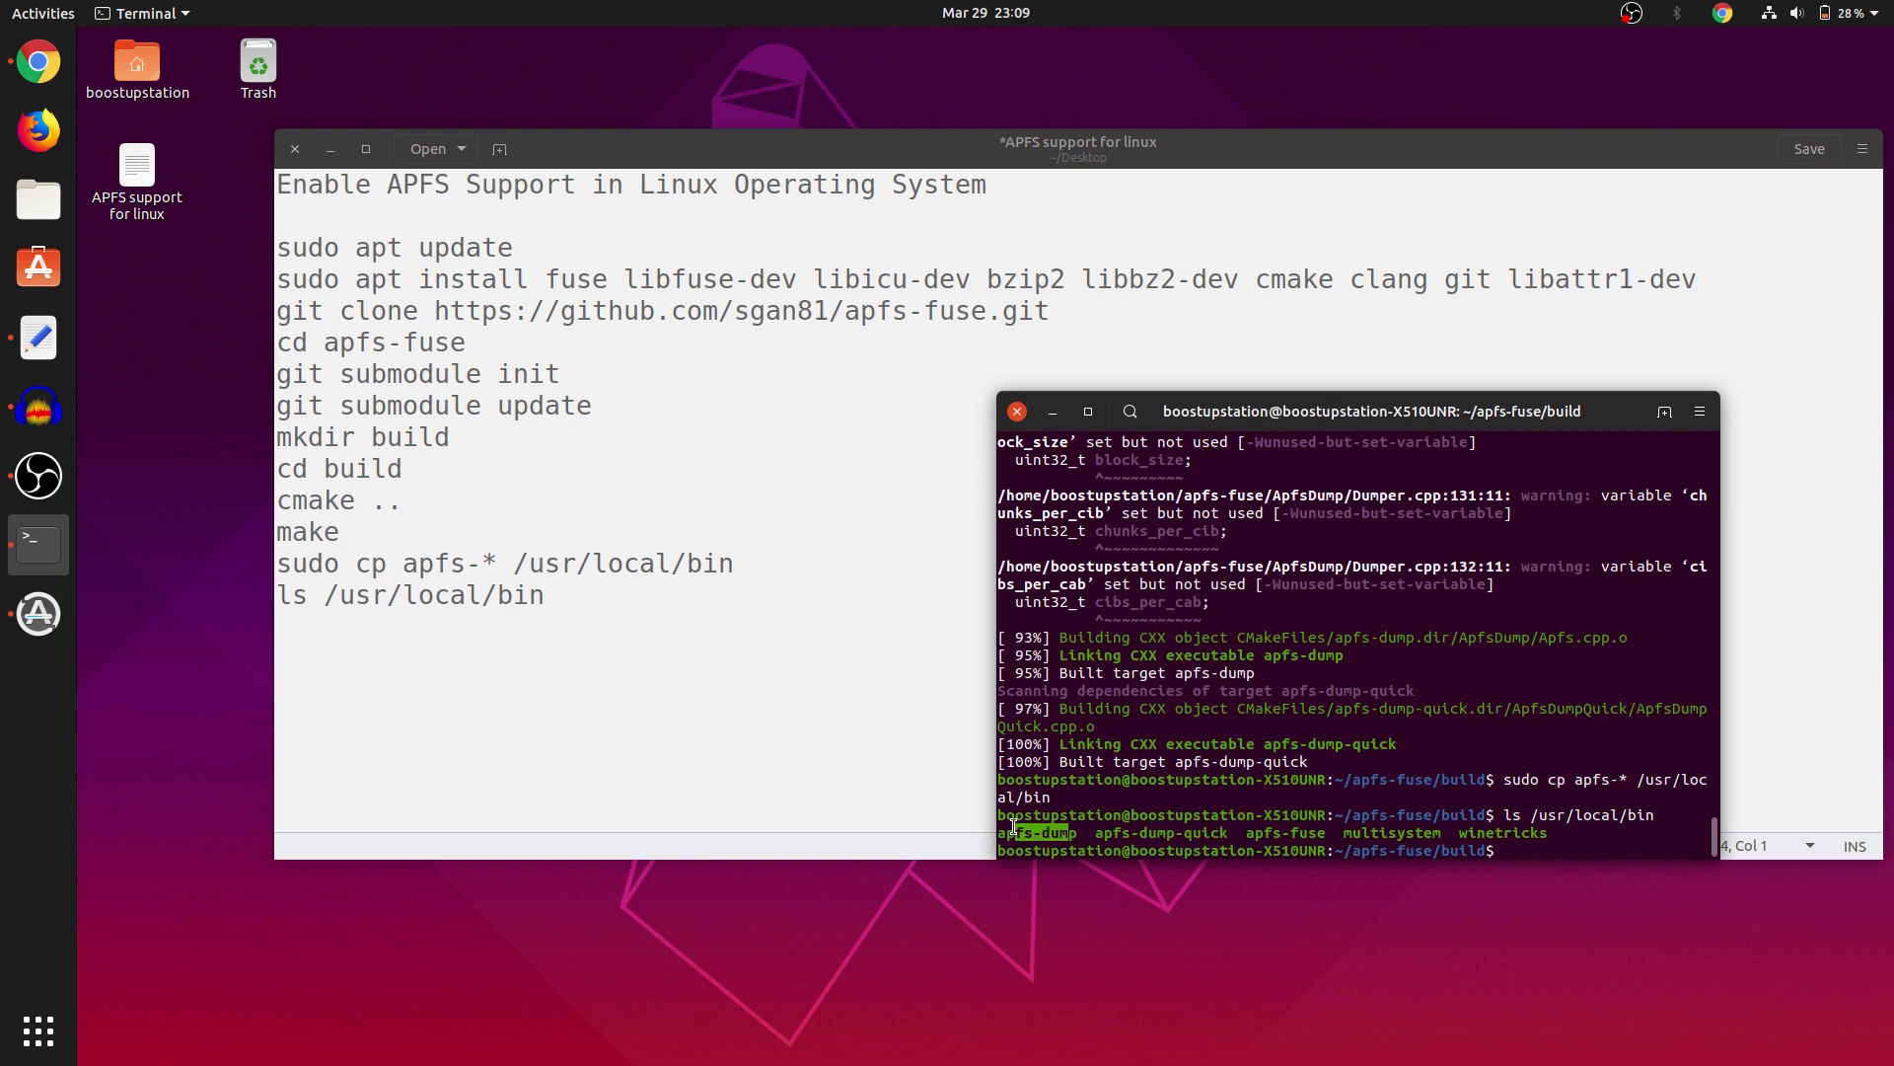
{"action": "left_click", "coordinate": [832, 641]}
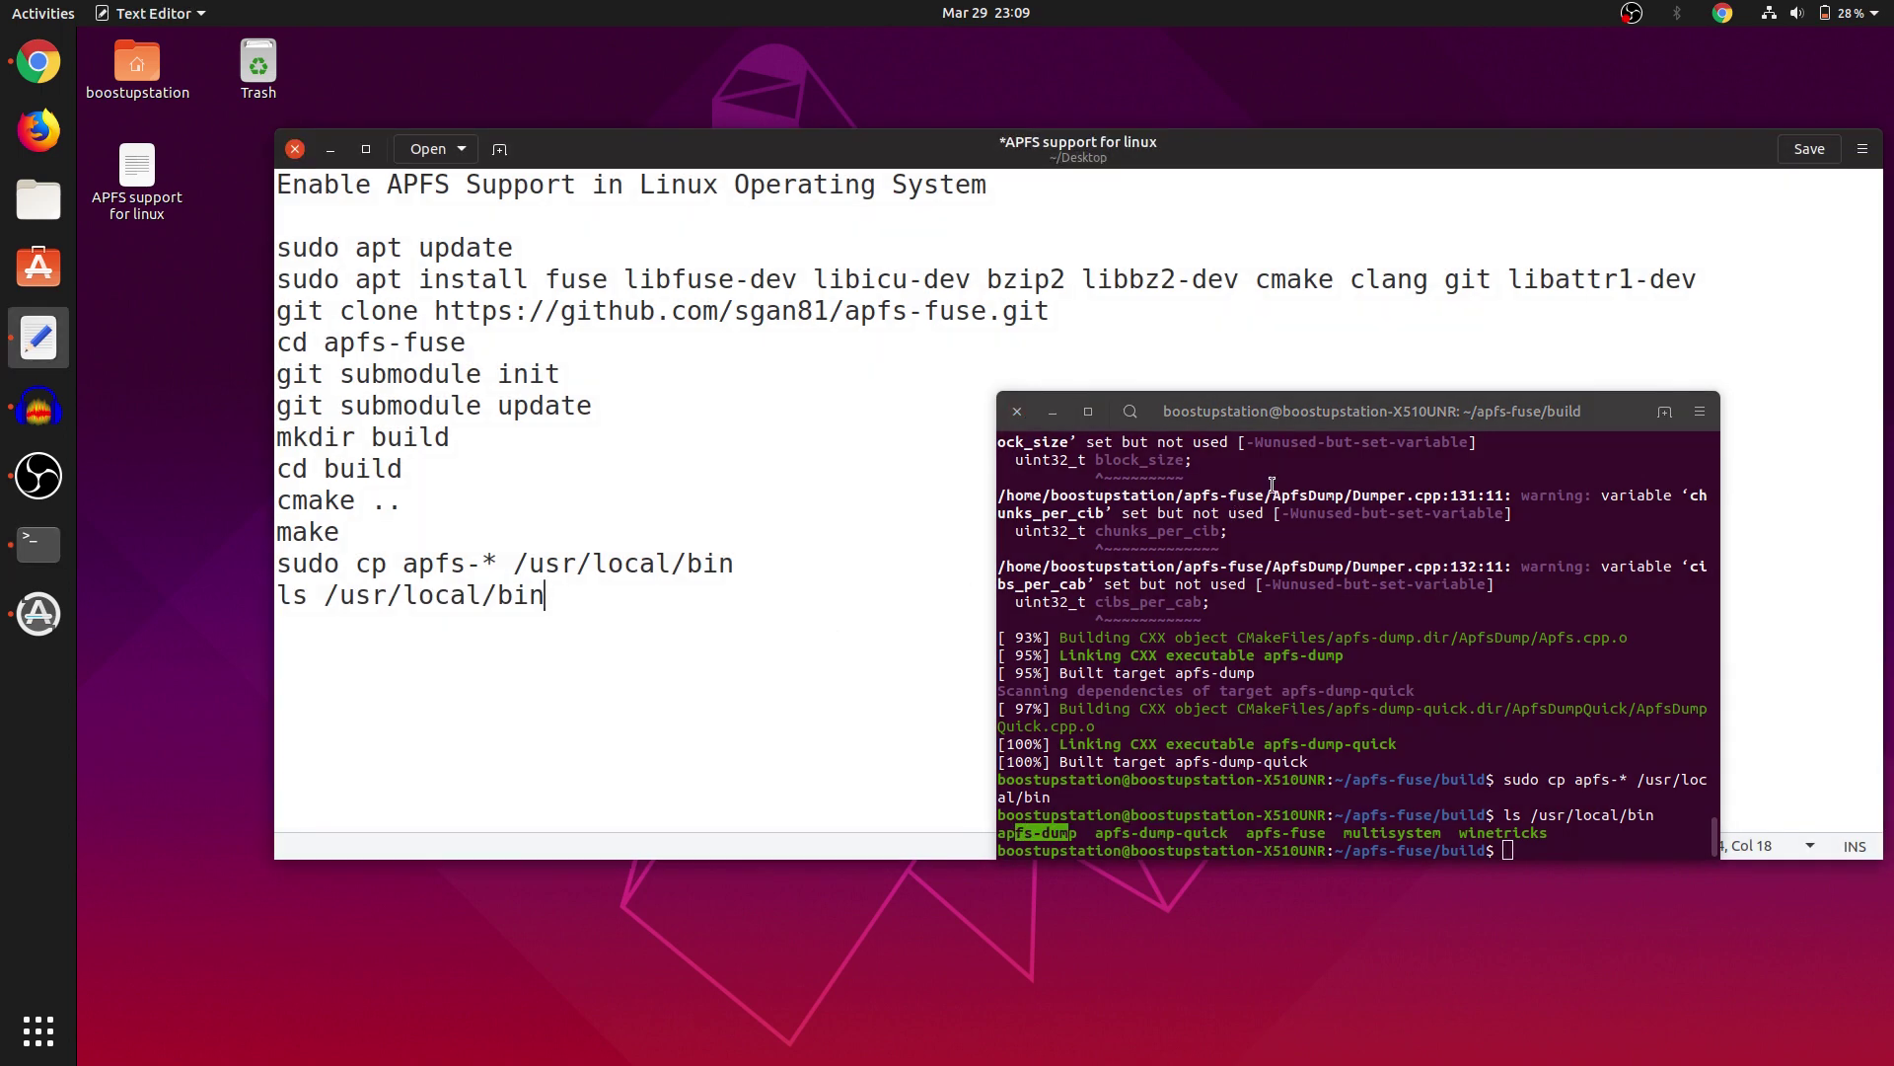
{"action": "left_click", "coordinate": [1352, 422]}
{"action": "left_click_drag", "start_coordinate": [1351, 414], "coordinate": [1223, 358]}
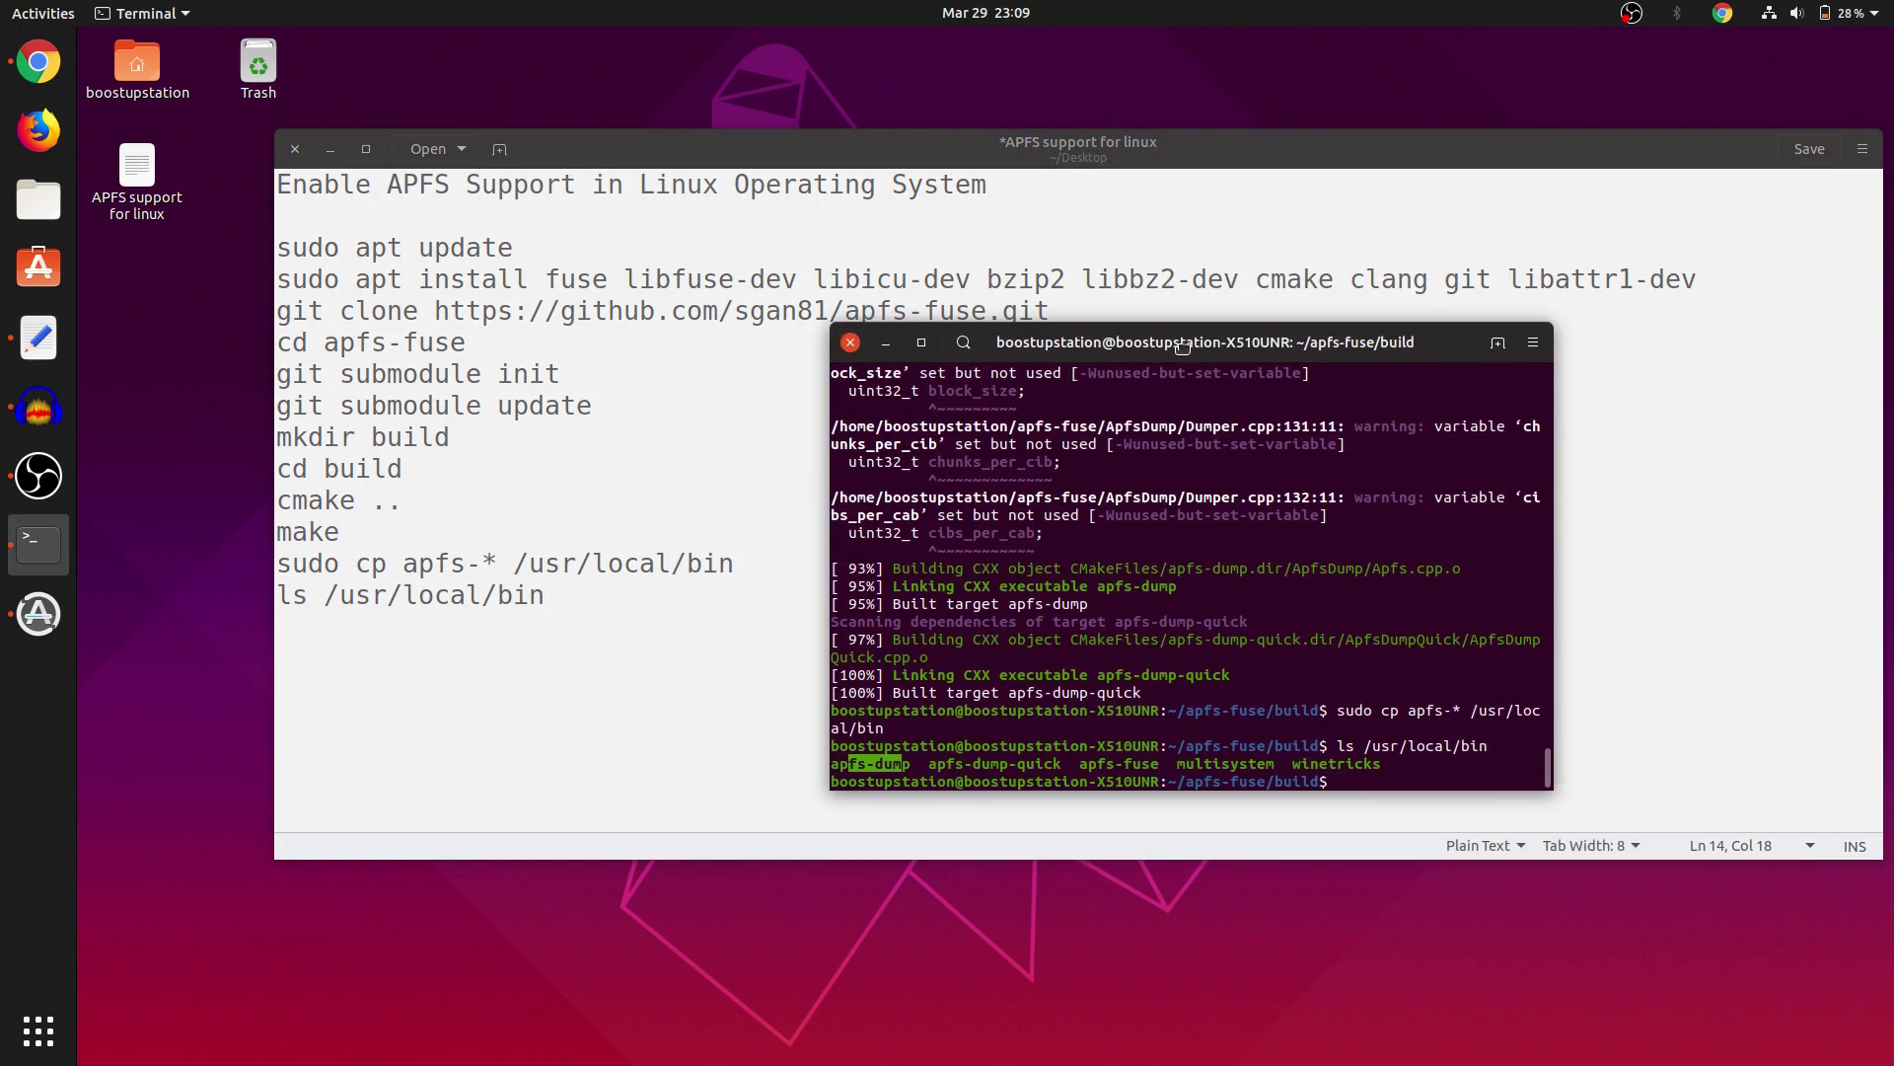
Change to the home directory, then rerun fdisk -l with sudo.
{"action": "left_click", "coordinate": [1326, 636]}
{"action": "type", "text": "cd"}
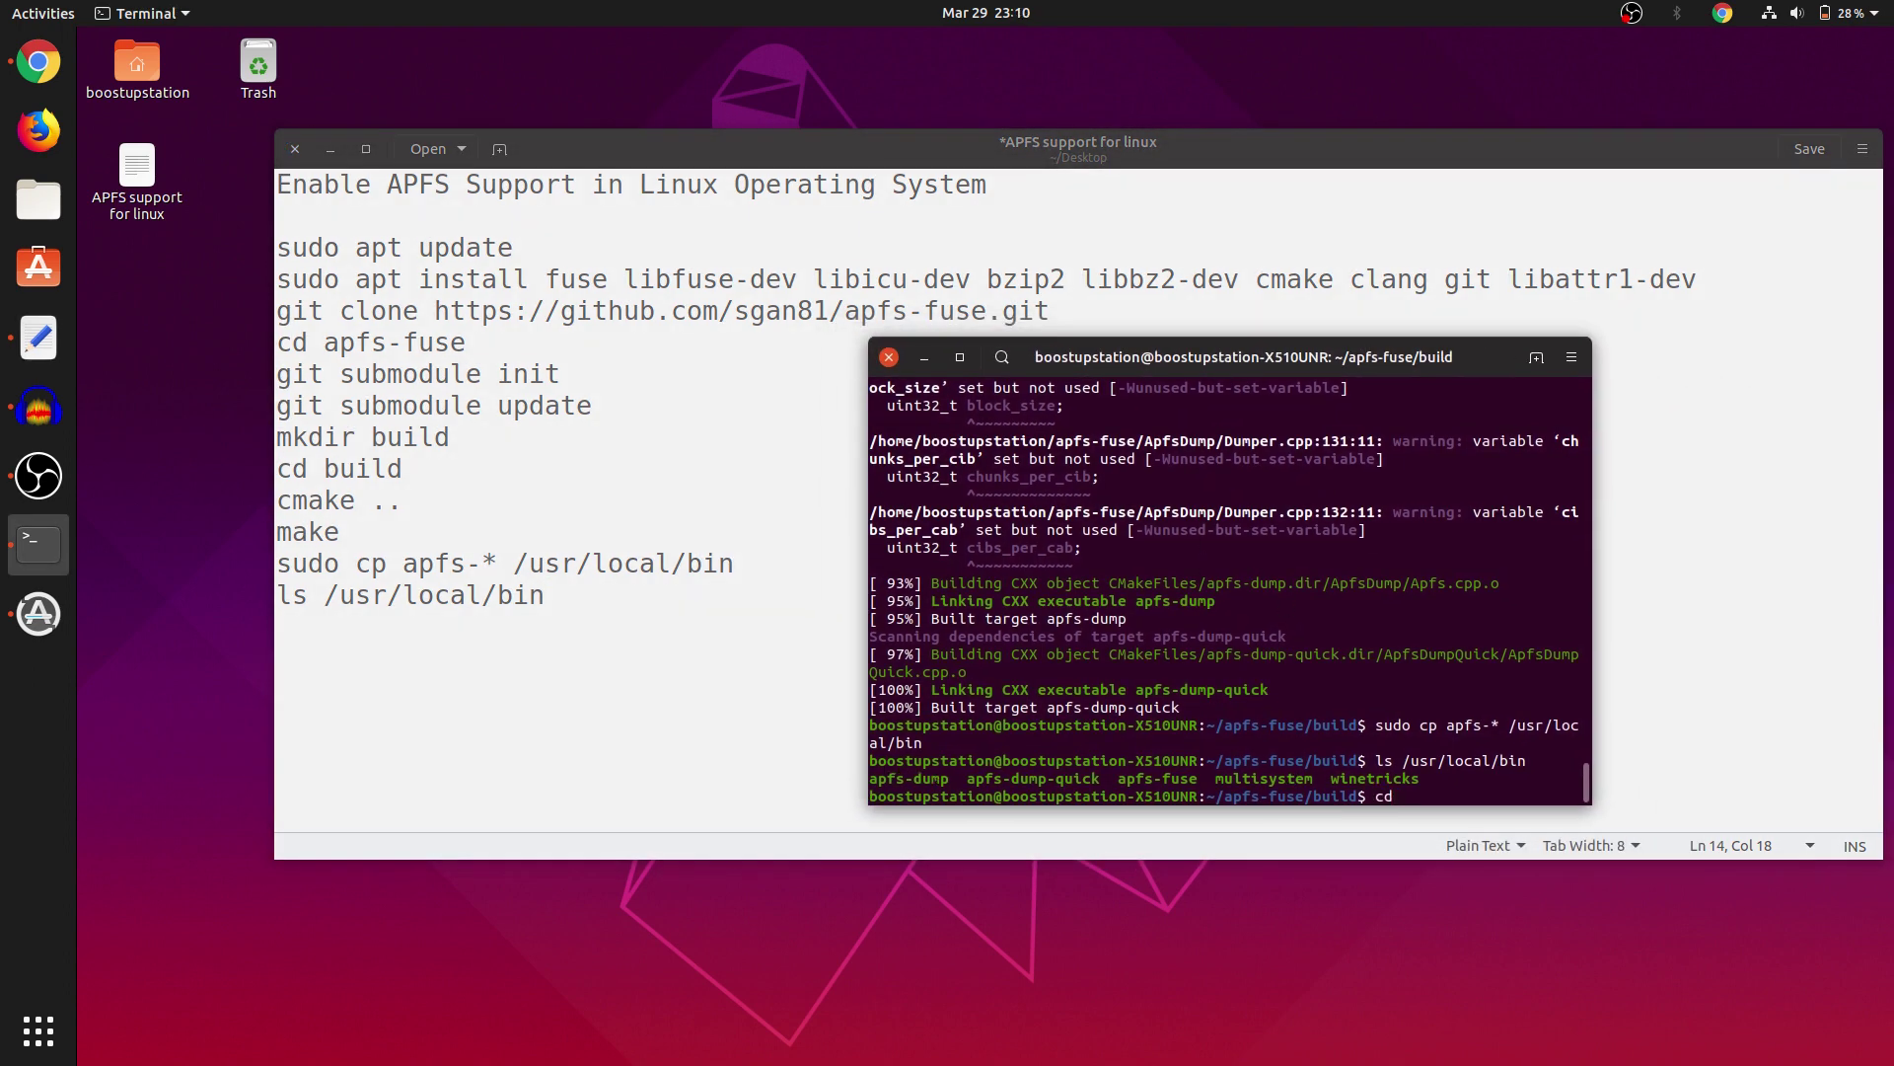
{"action": "key", "text": "Return"}
{"action": "type", "text": "fdisk -l"}
{"action": "key", "text": "Return"}
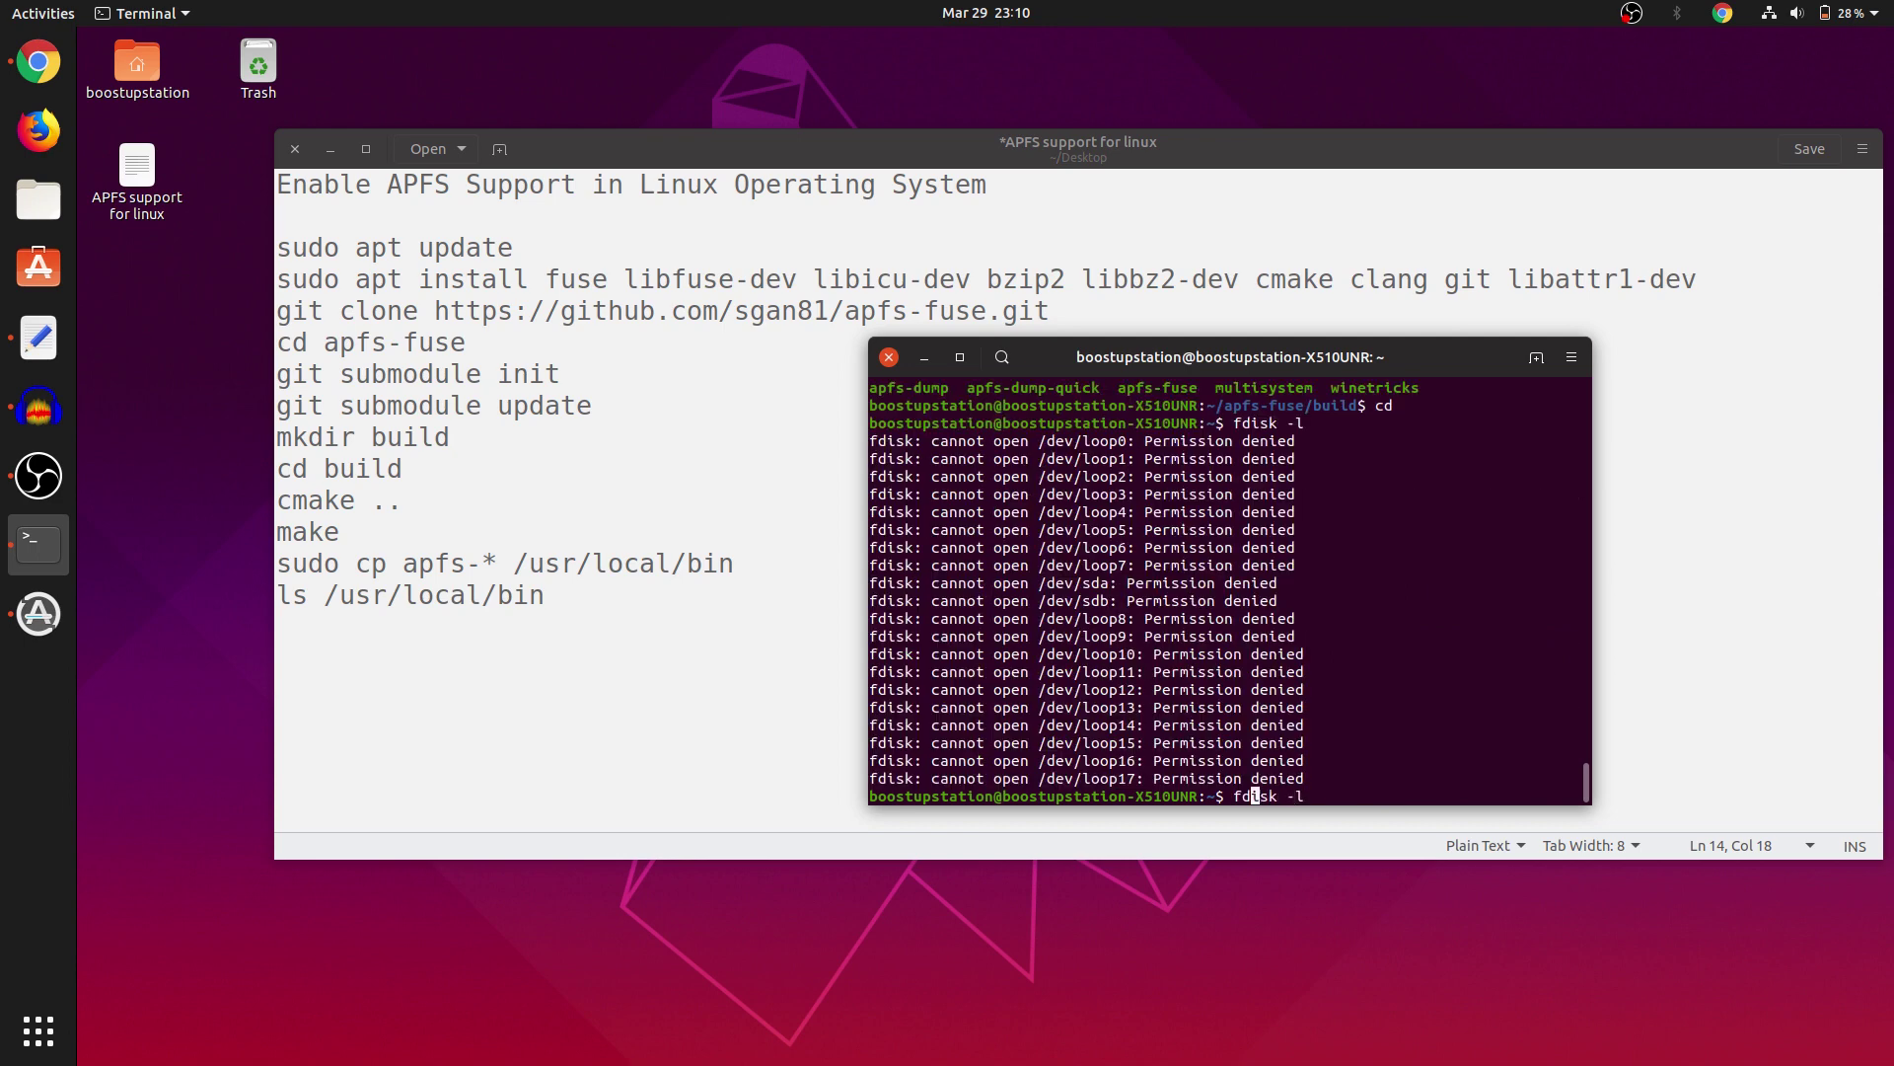
{"action": "key", "text": "Up"}
{"action": "key", "text": "Home"}
{"action": "type", "text": "sudo"}
{"action": "key", "text": "Return"}
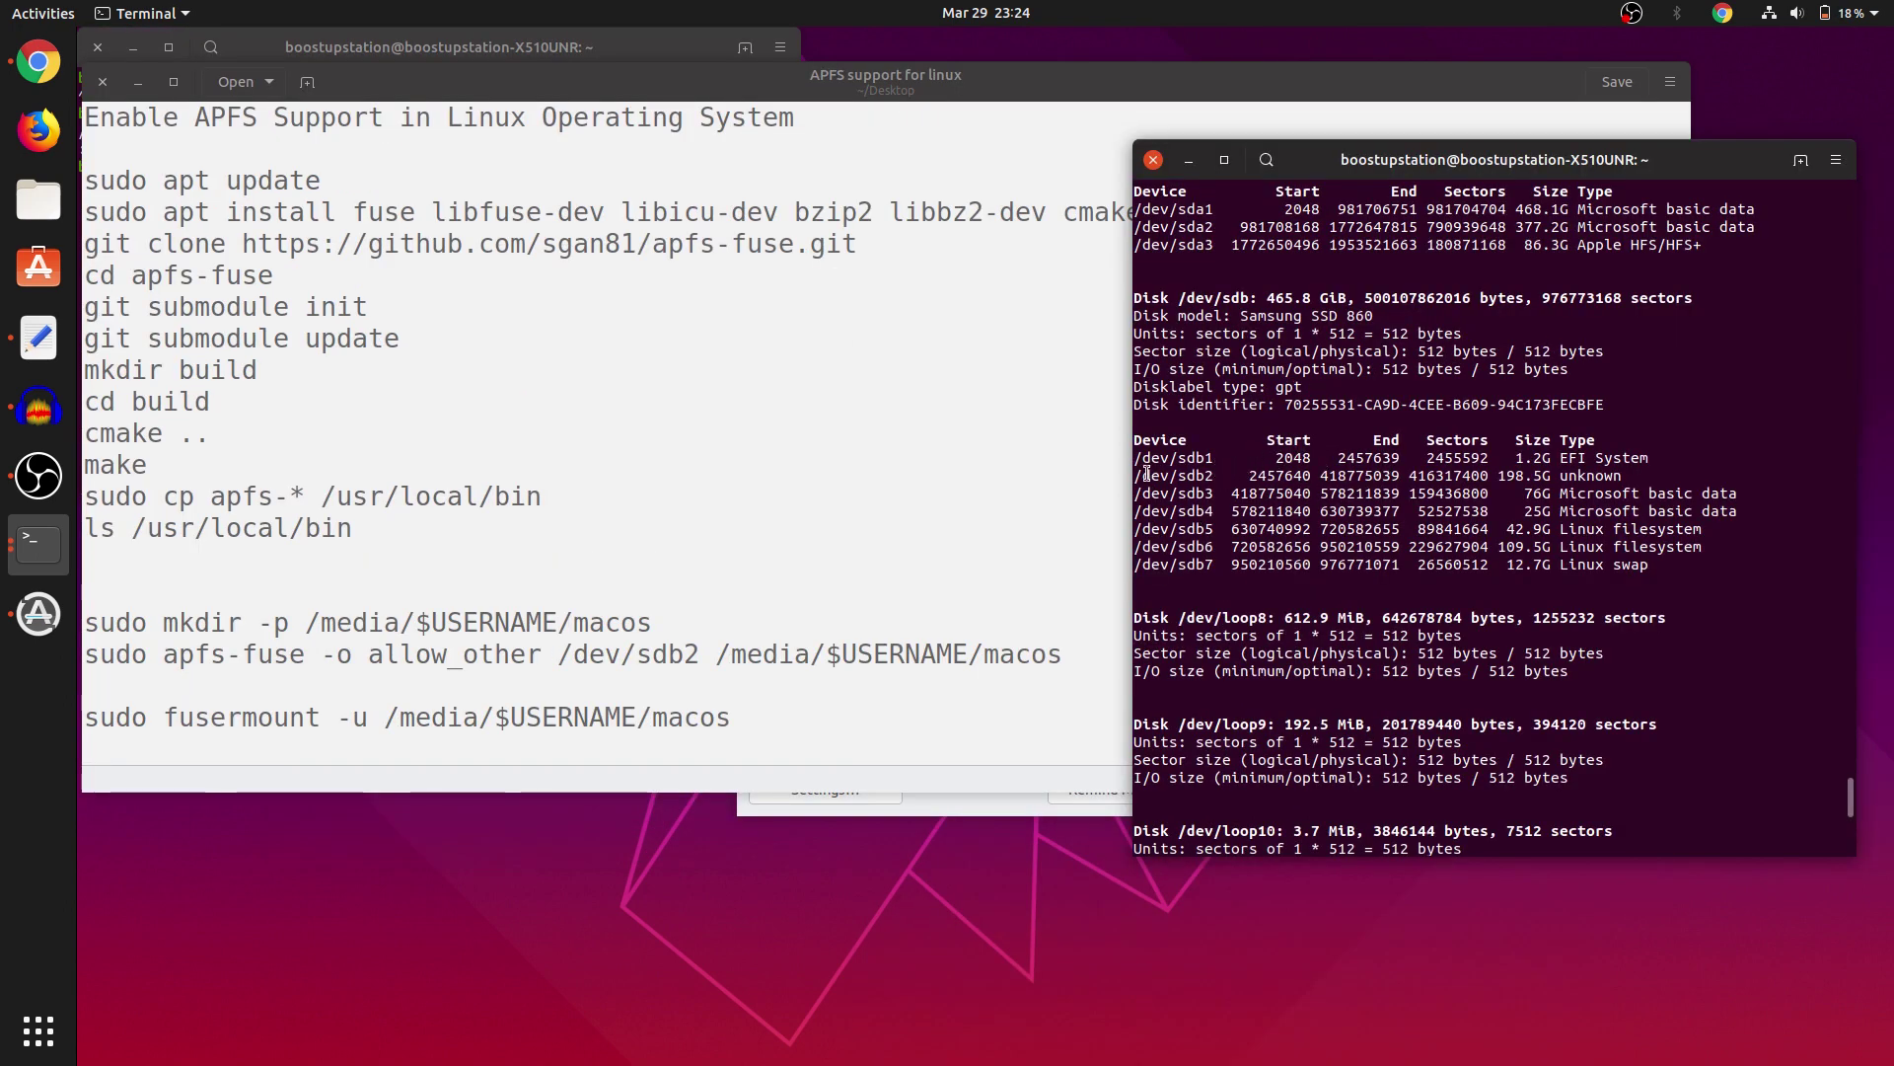
Highlight /dev/sdb2's name, 198.5G size and unknown type in the listing.
{"action": "left_click_drag", "start_coordinate": [1136, 474], "coordinate": [1219, 475]}
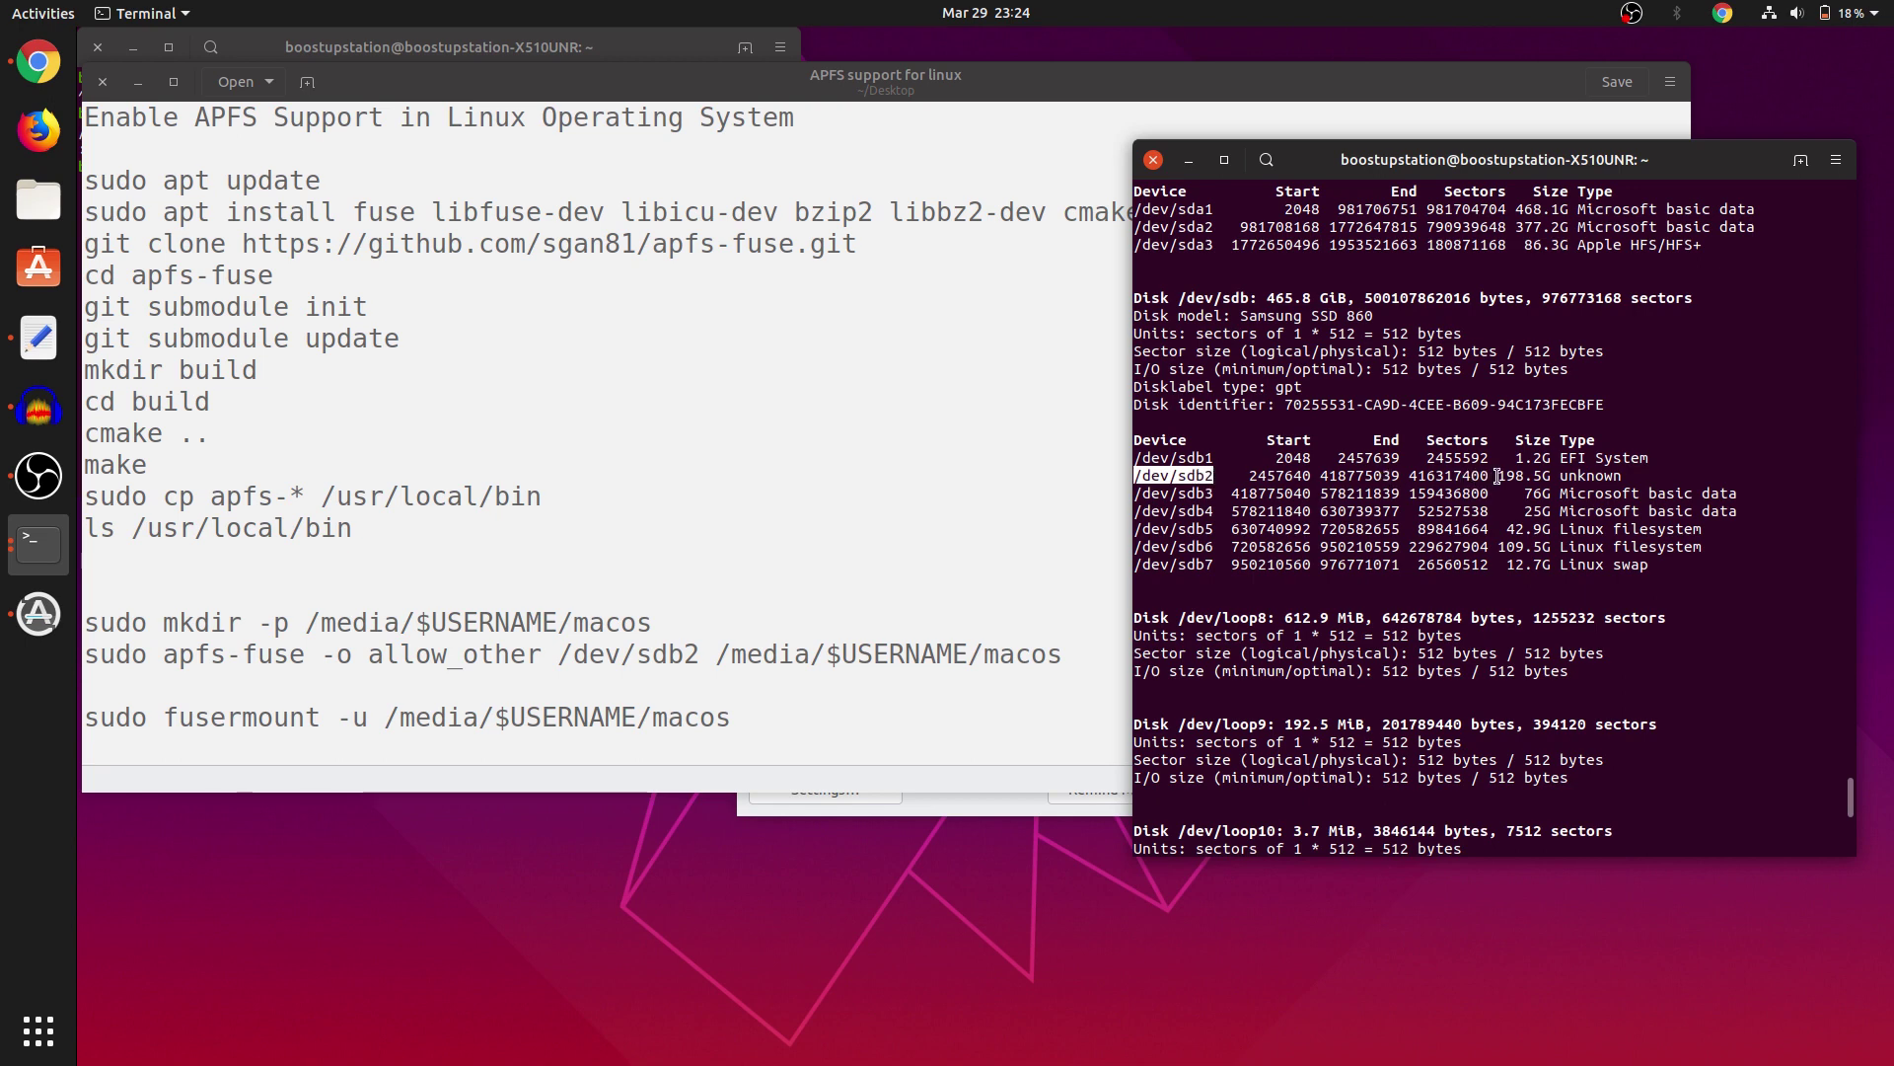
{"action": "left_click_drag", "start_coordinate": [1497, 476], "coordinate": [1540, 482]}
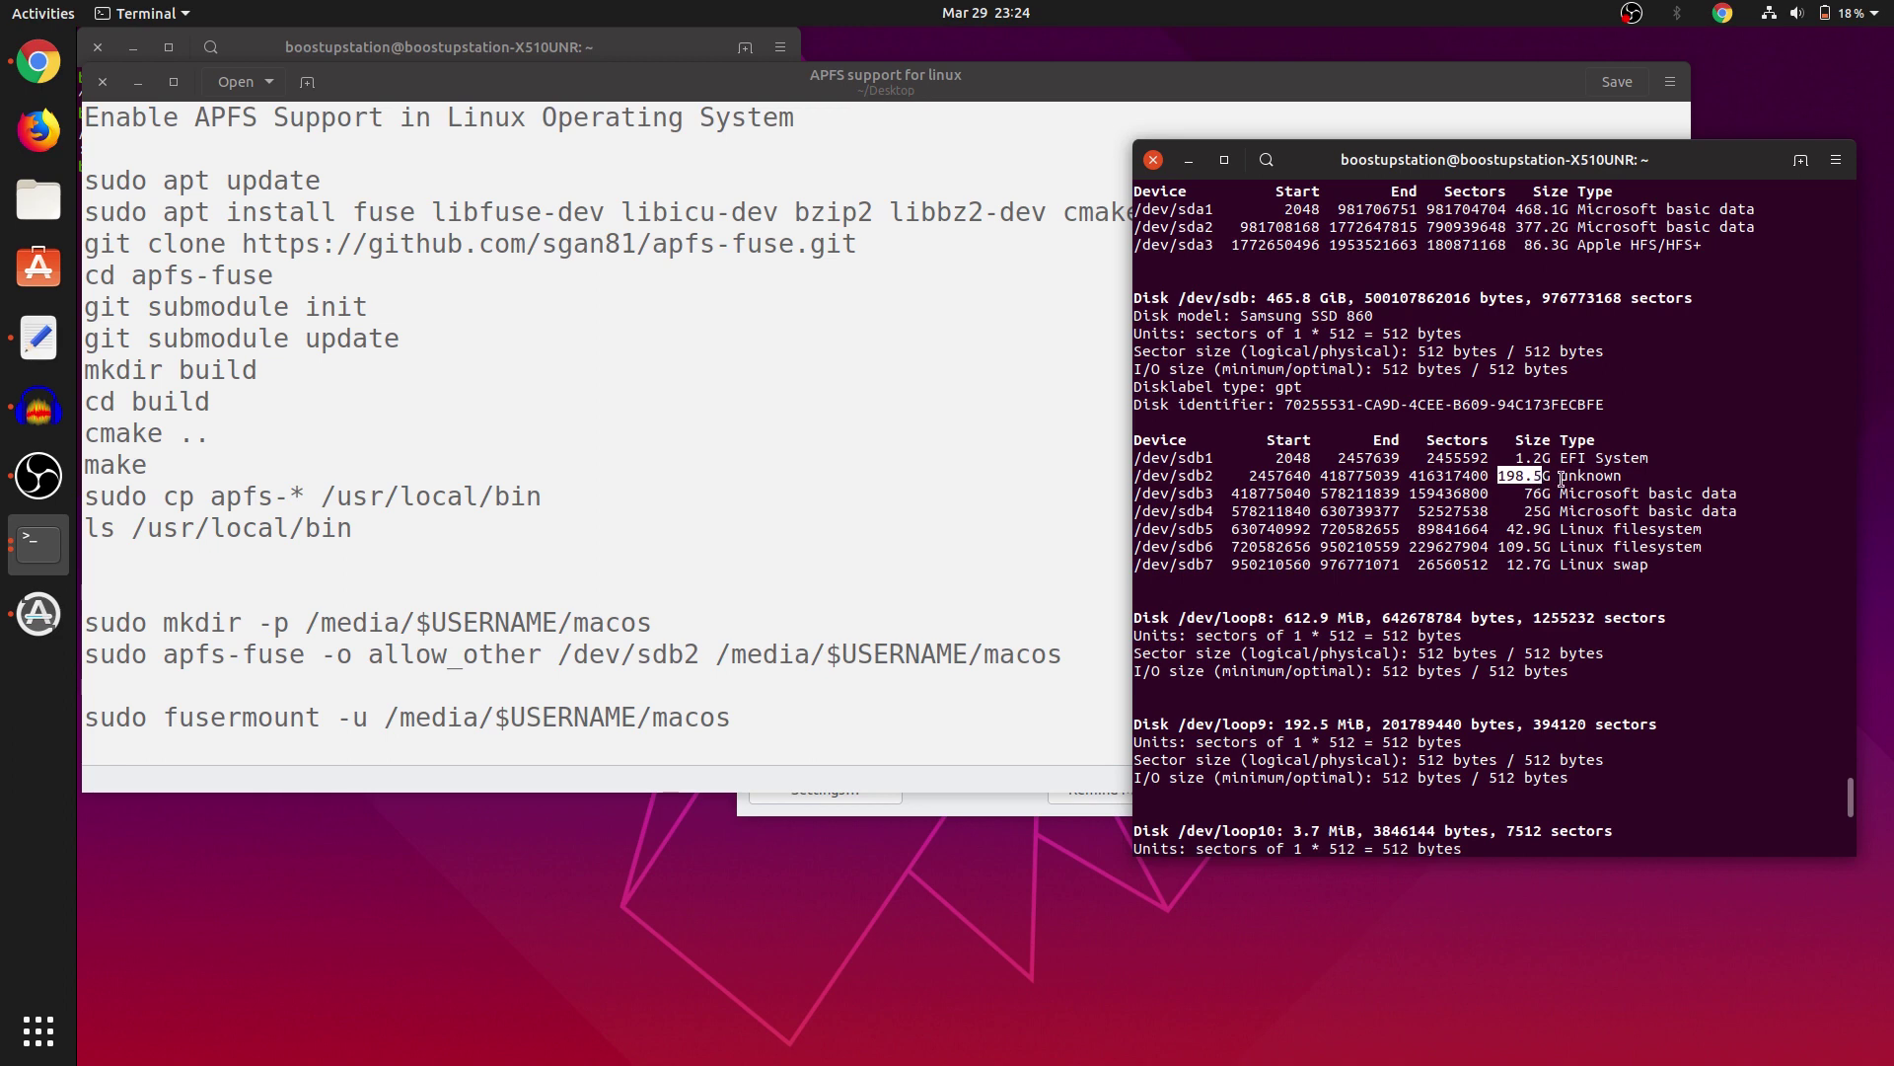
{"action": "left_click", "coordinate": [1559, 477]}
{"action": "left_click_drag", "start_coordinate": [1560, 476], "coordinate": [1620, 476]}
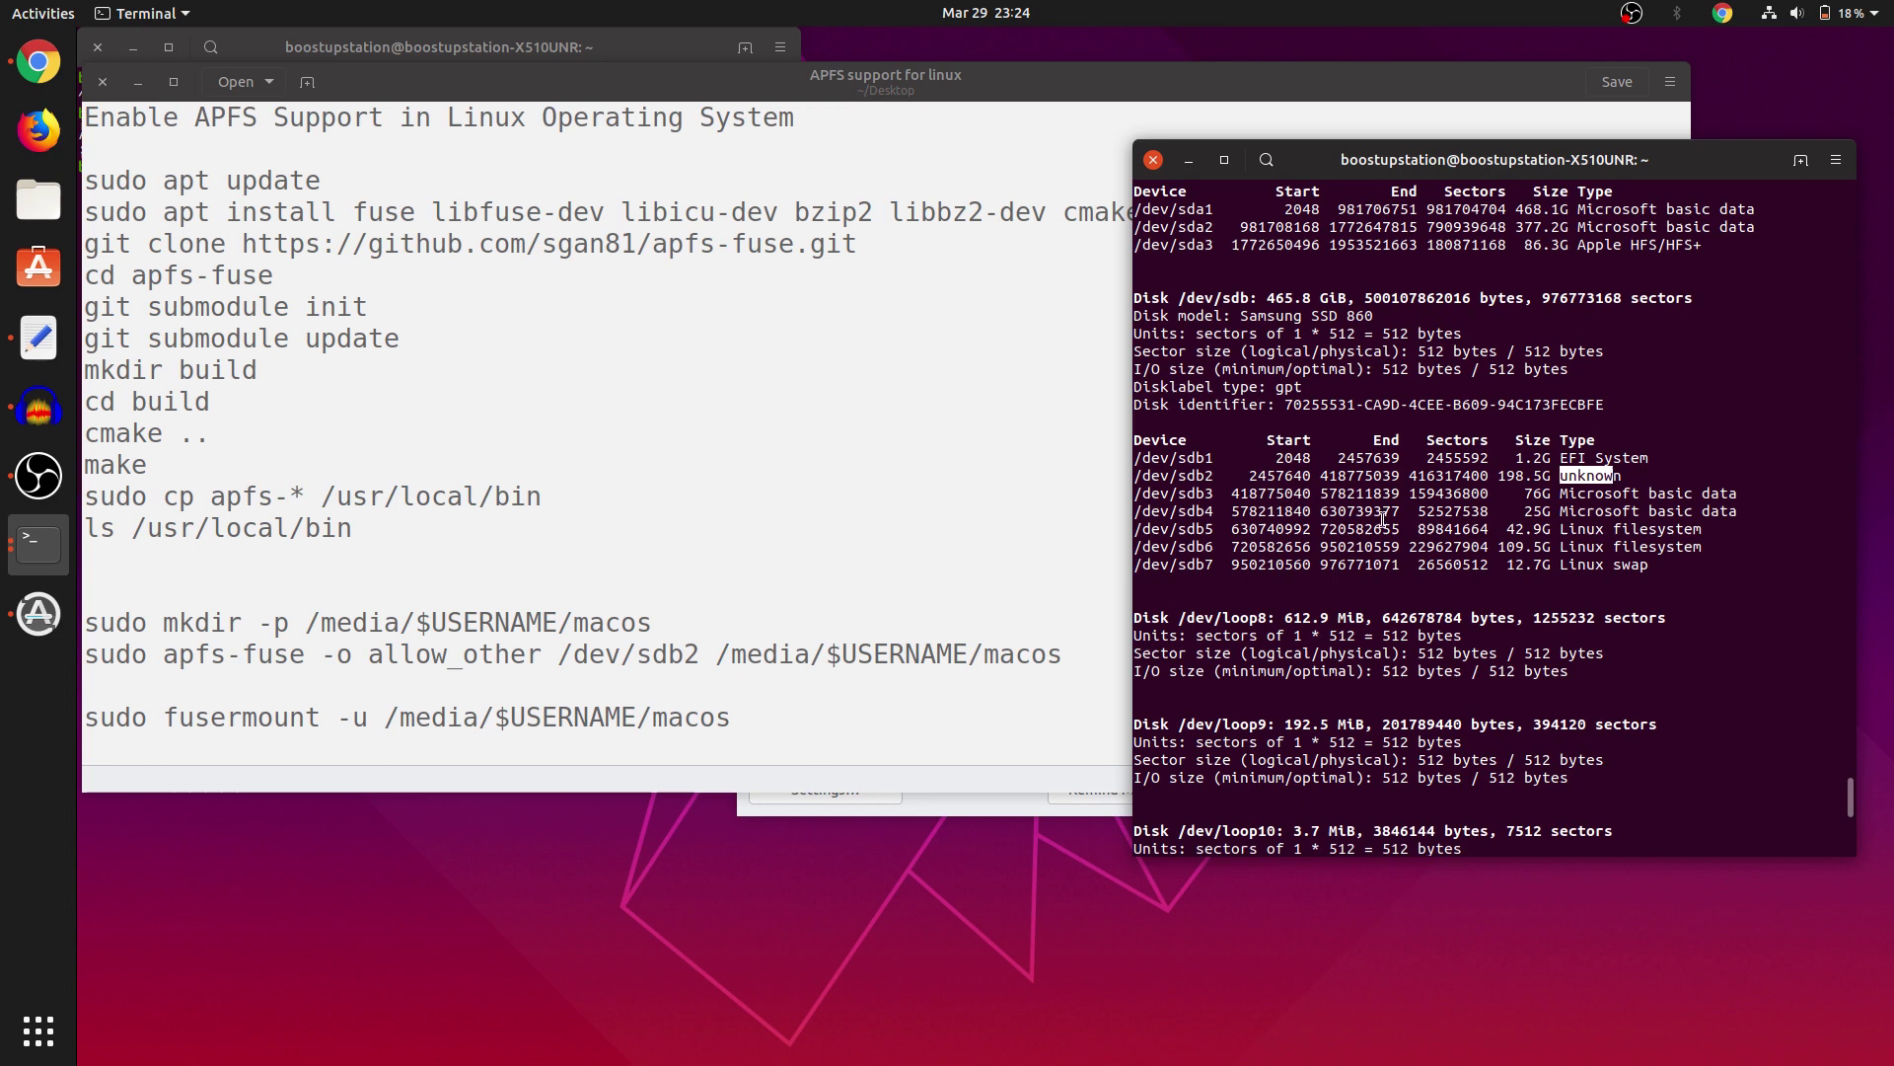
Paste and run sudo mkdir -p /media/$USERNAME/macos in the terminal.
{"action": "triple_click", "coordinate": [433, 622]}
{"action": "left_click_drag", "start_coordinate": [434, 621], "coordinate": [402, 639]}
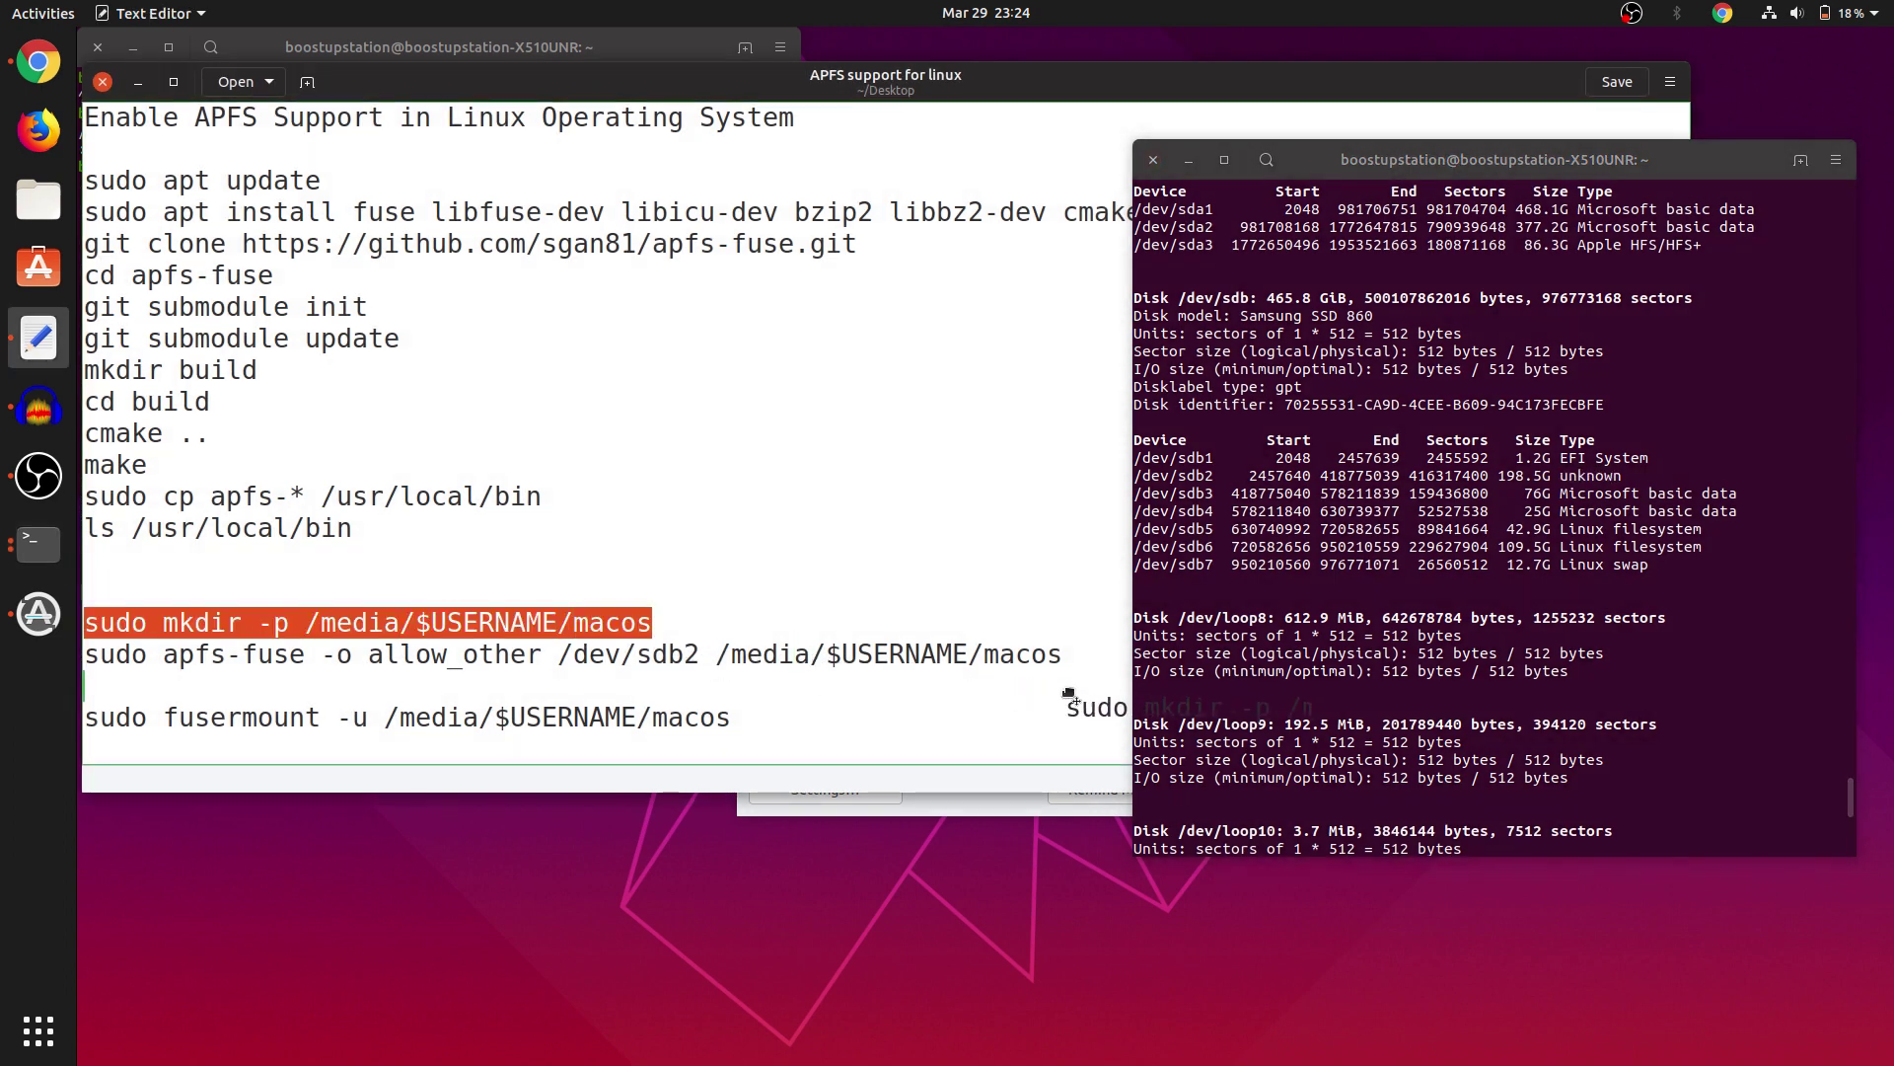
{"action": "middle_click", "coordinate": [1339, 751]}
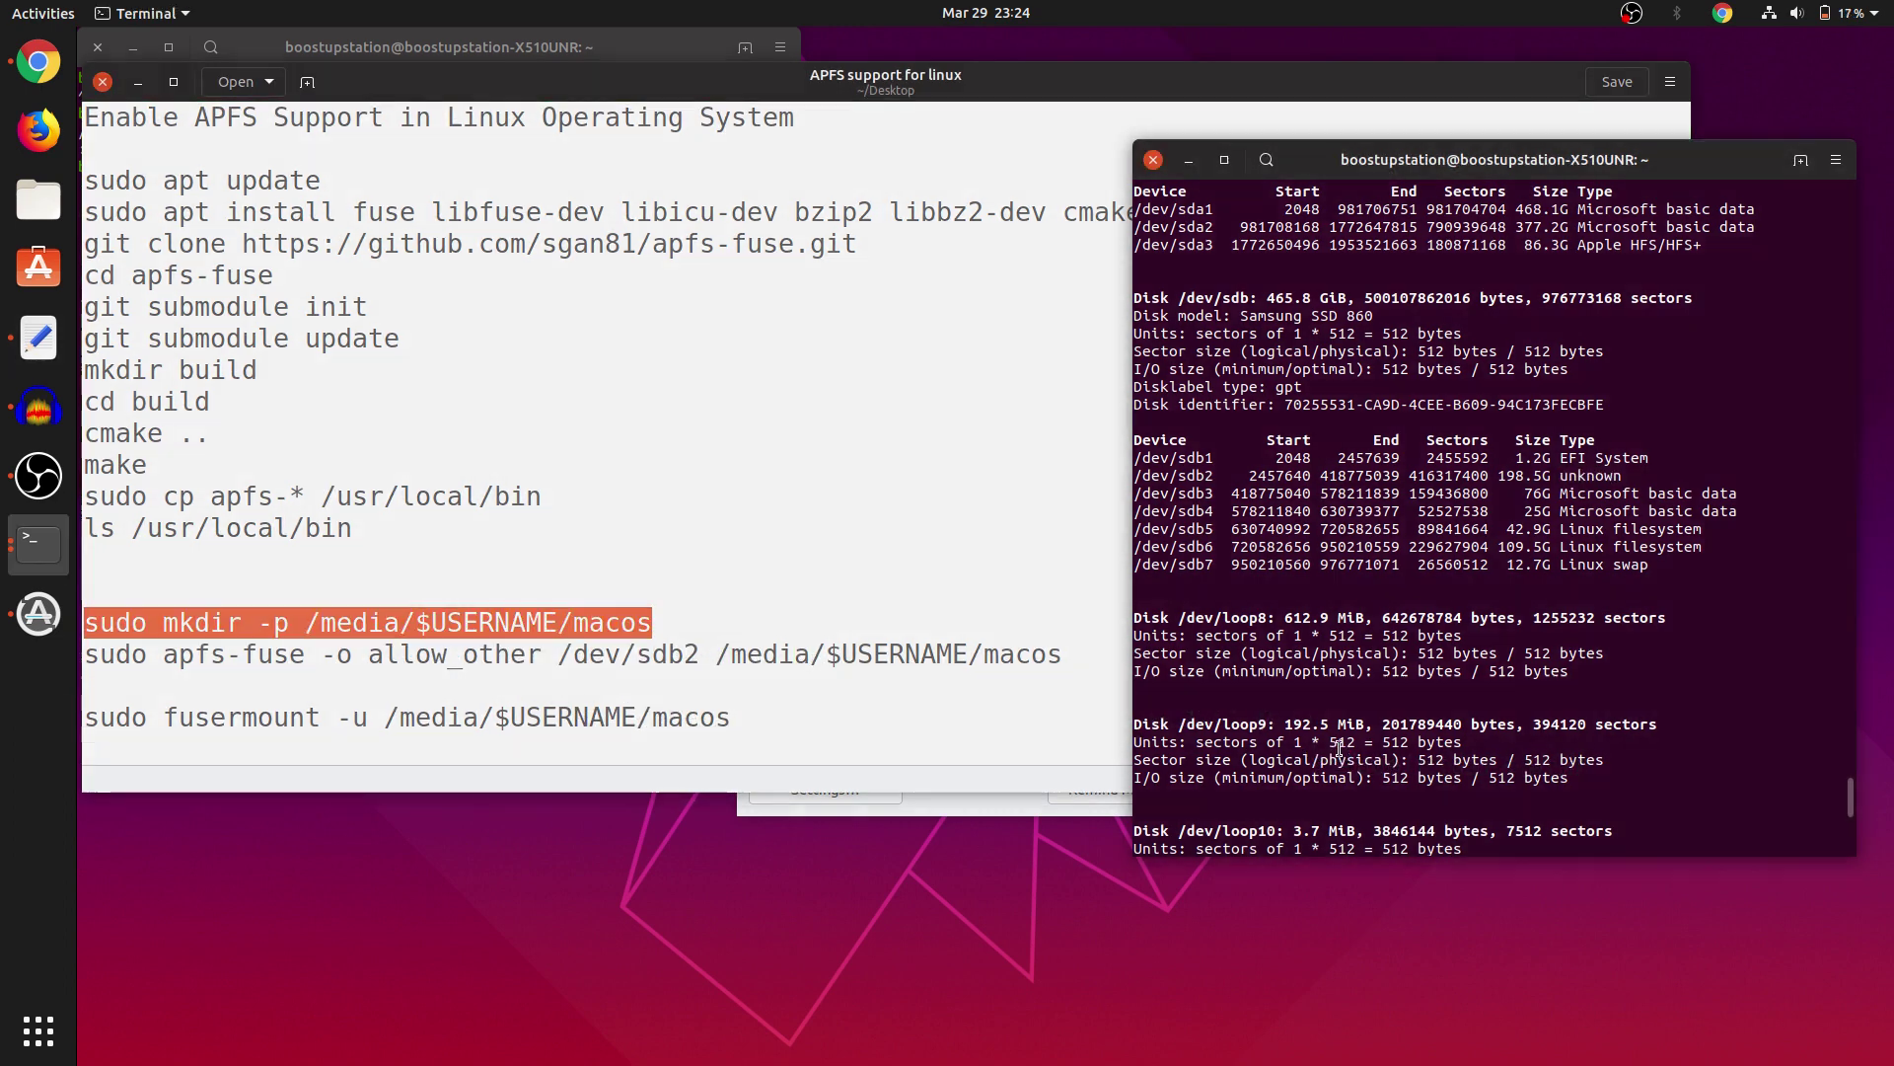
{"action": "key", "text": "Return"}
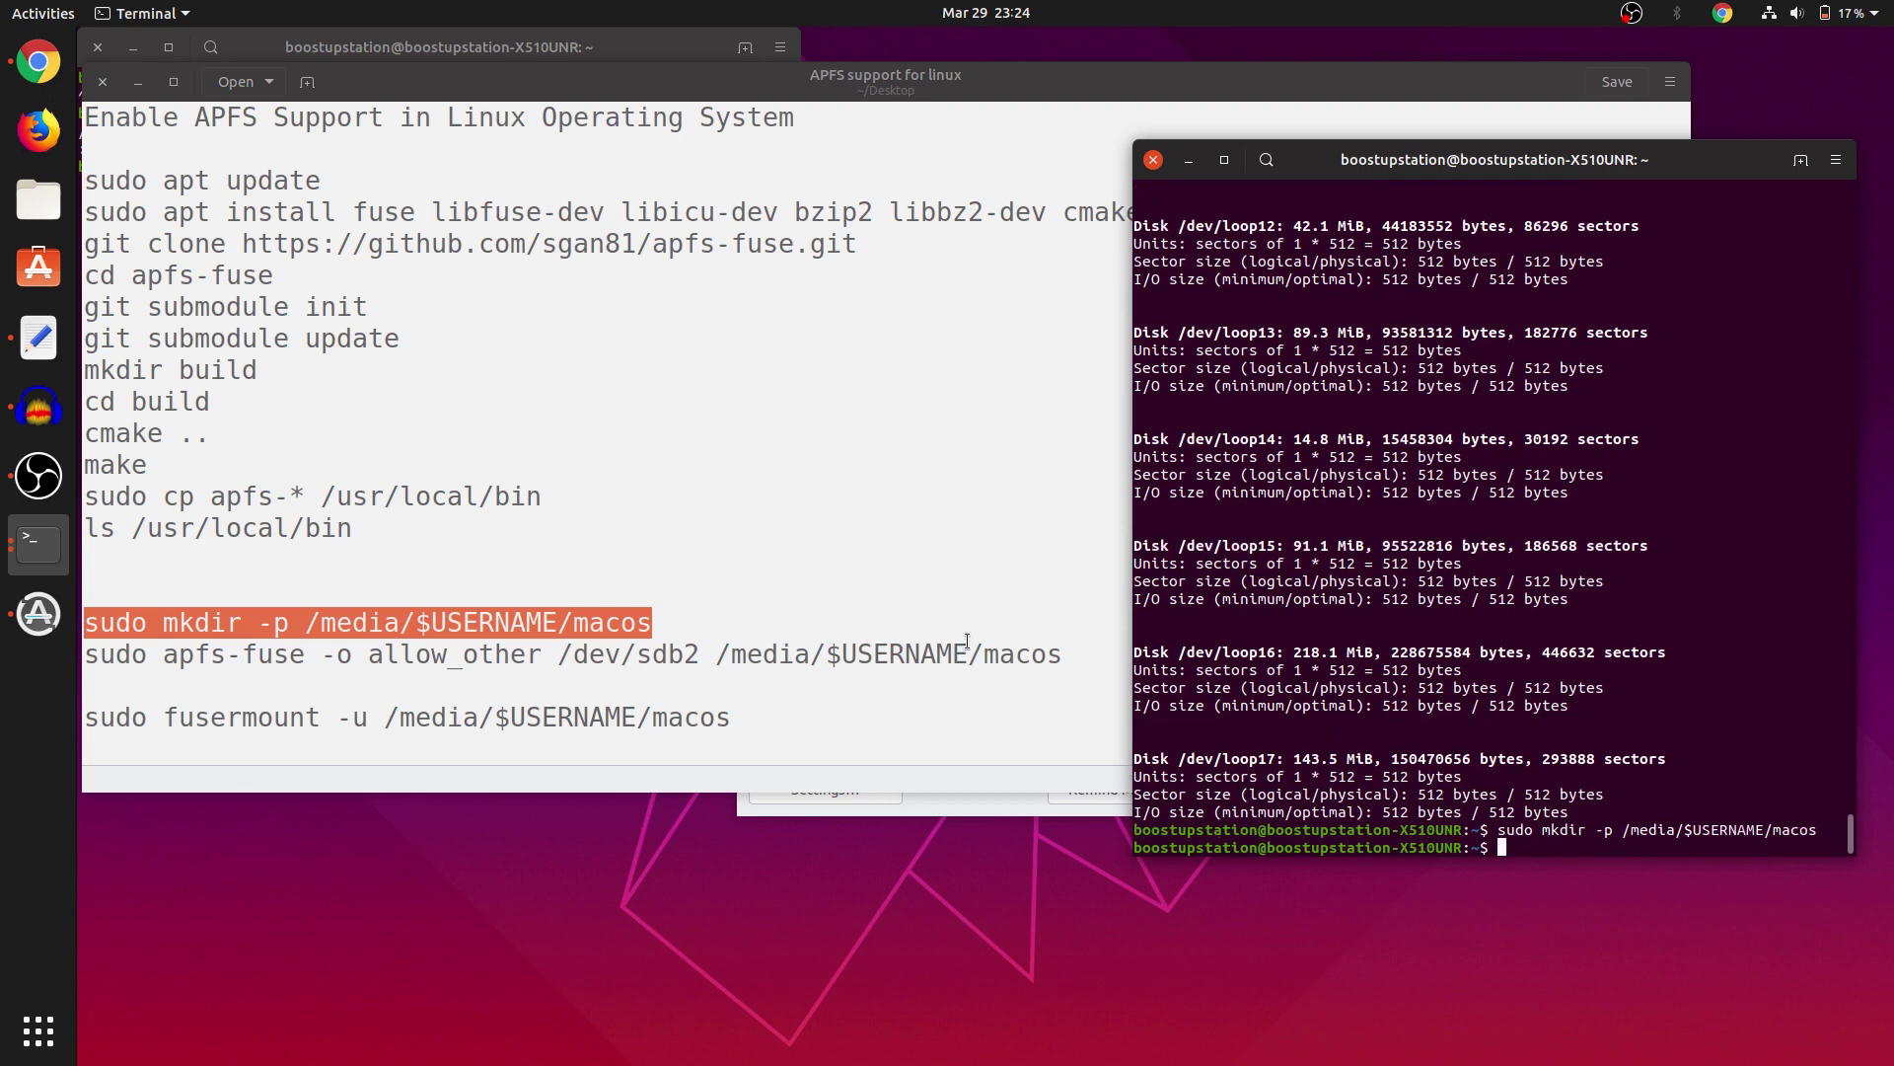
Highlight the /dev/sdb2 path in the mount command and its partition row.
{"action": "triple_click", "coordinate": [721, 654]}
{"action": "left_click", "coordinate": [610, 661]}
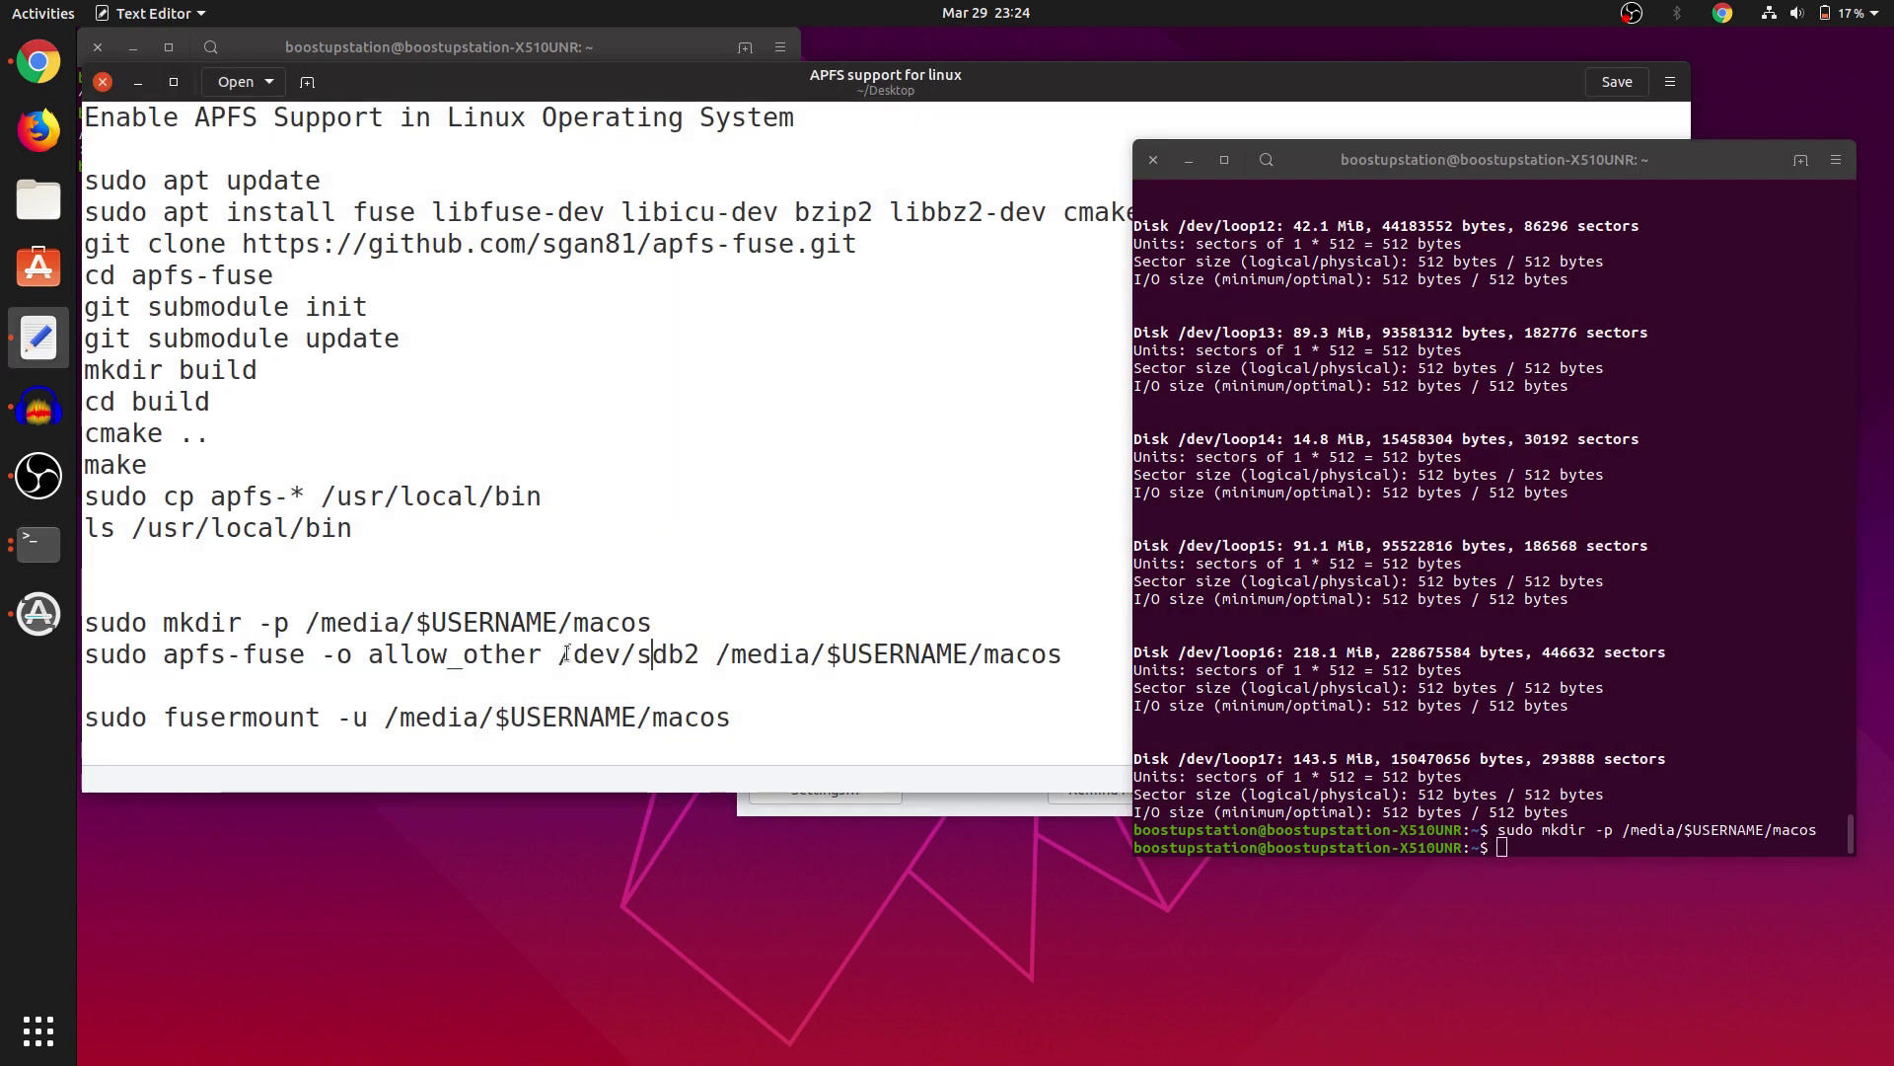
{"action": "left_click_drag", "start_coordinate": [561, 655], "coordinate": [693, 651]}
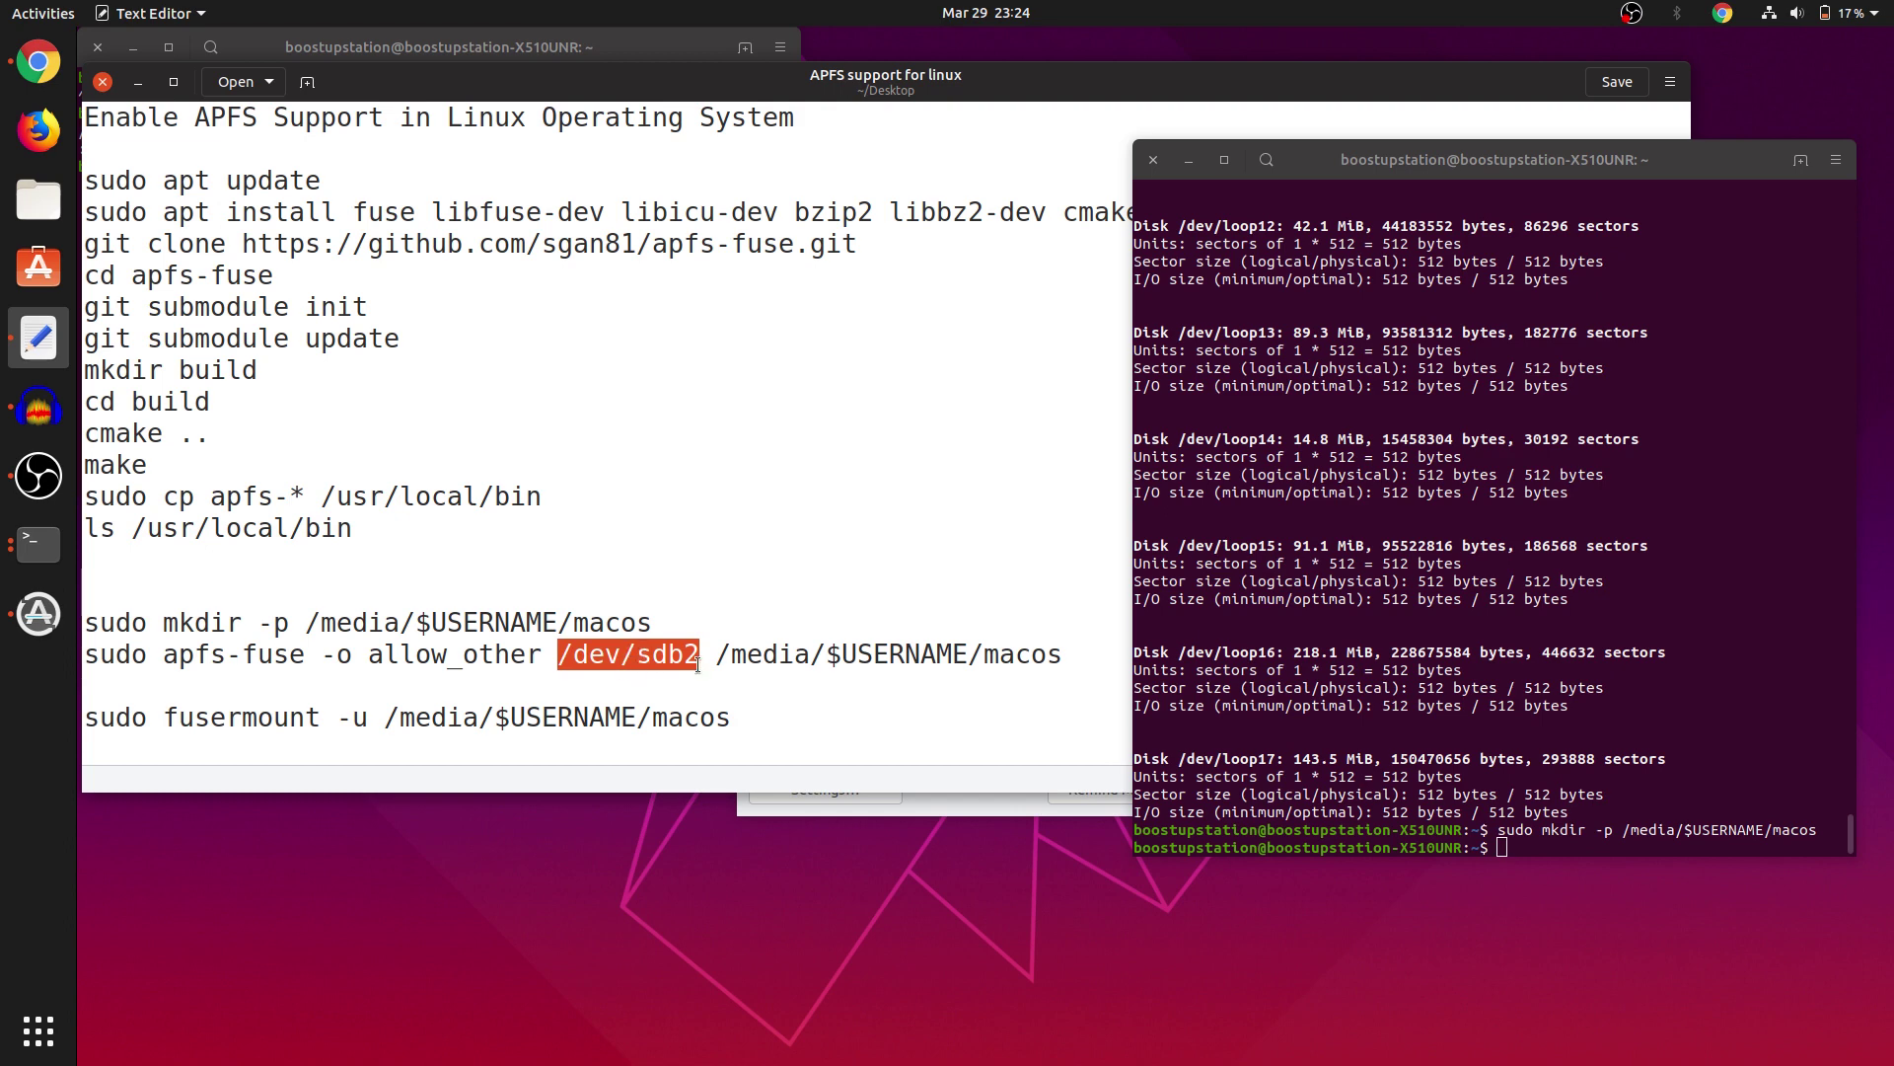
{"action": "scroll", "coordinate": [1160, 536], "scroll_direction": "up", "scroll_amount": 5}
{"action": "scroll", "coordinate": [1159, 535], "scroll_direction": "up", "scroll_amount": 5}
{"action": "scroll", "coordinate": [1159, 537], "scroll_direction": "up", "scroll_amount": 3}
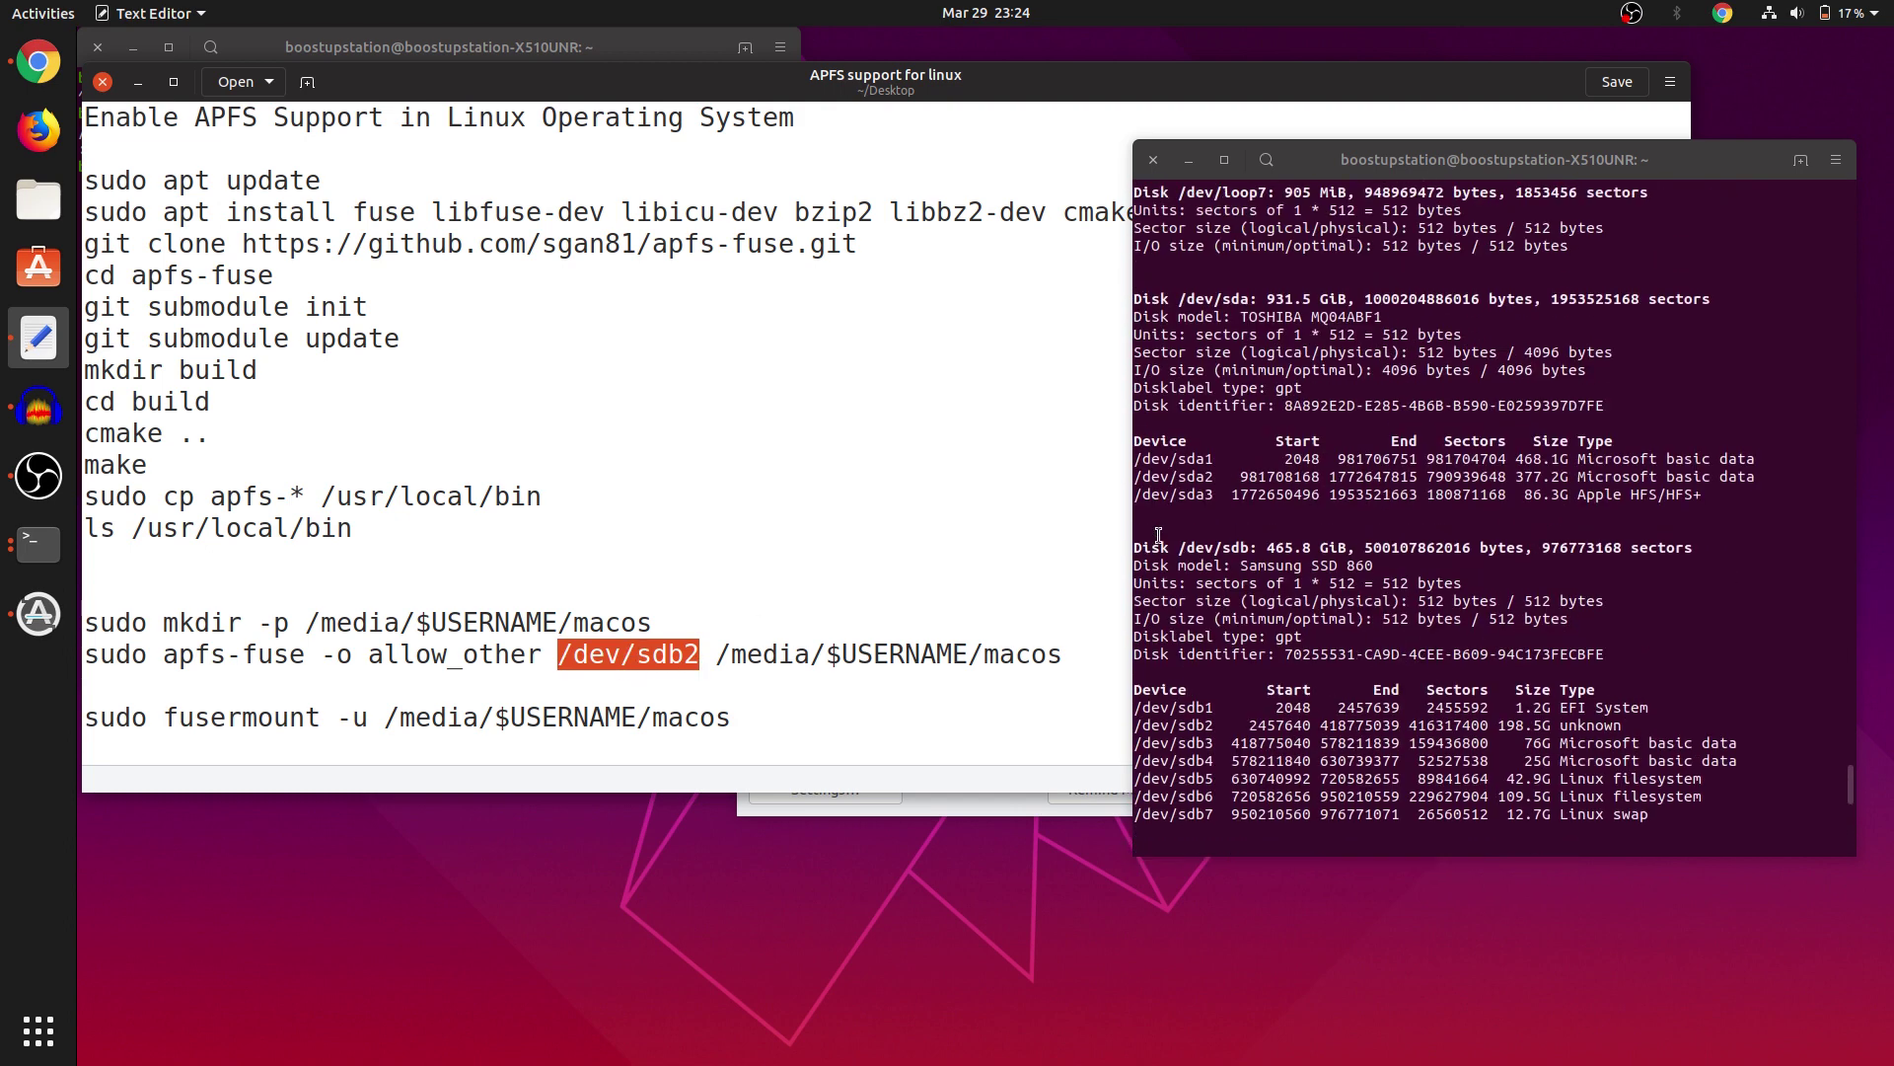
{"action": "left_click_drag", "start_coordinate": [1138, 726], "coordinate": [1613, 722]}
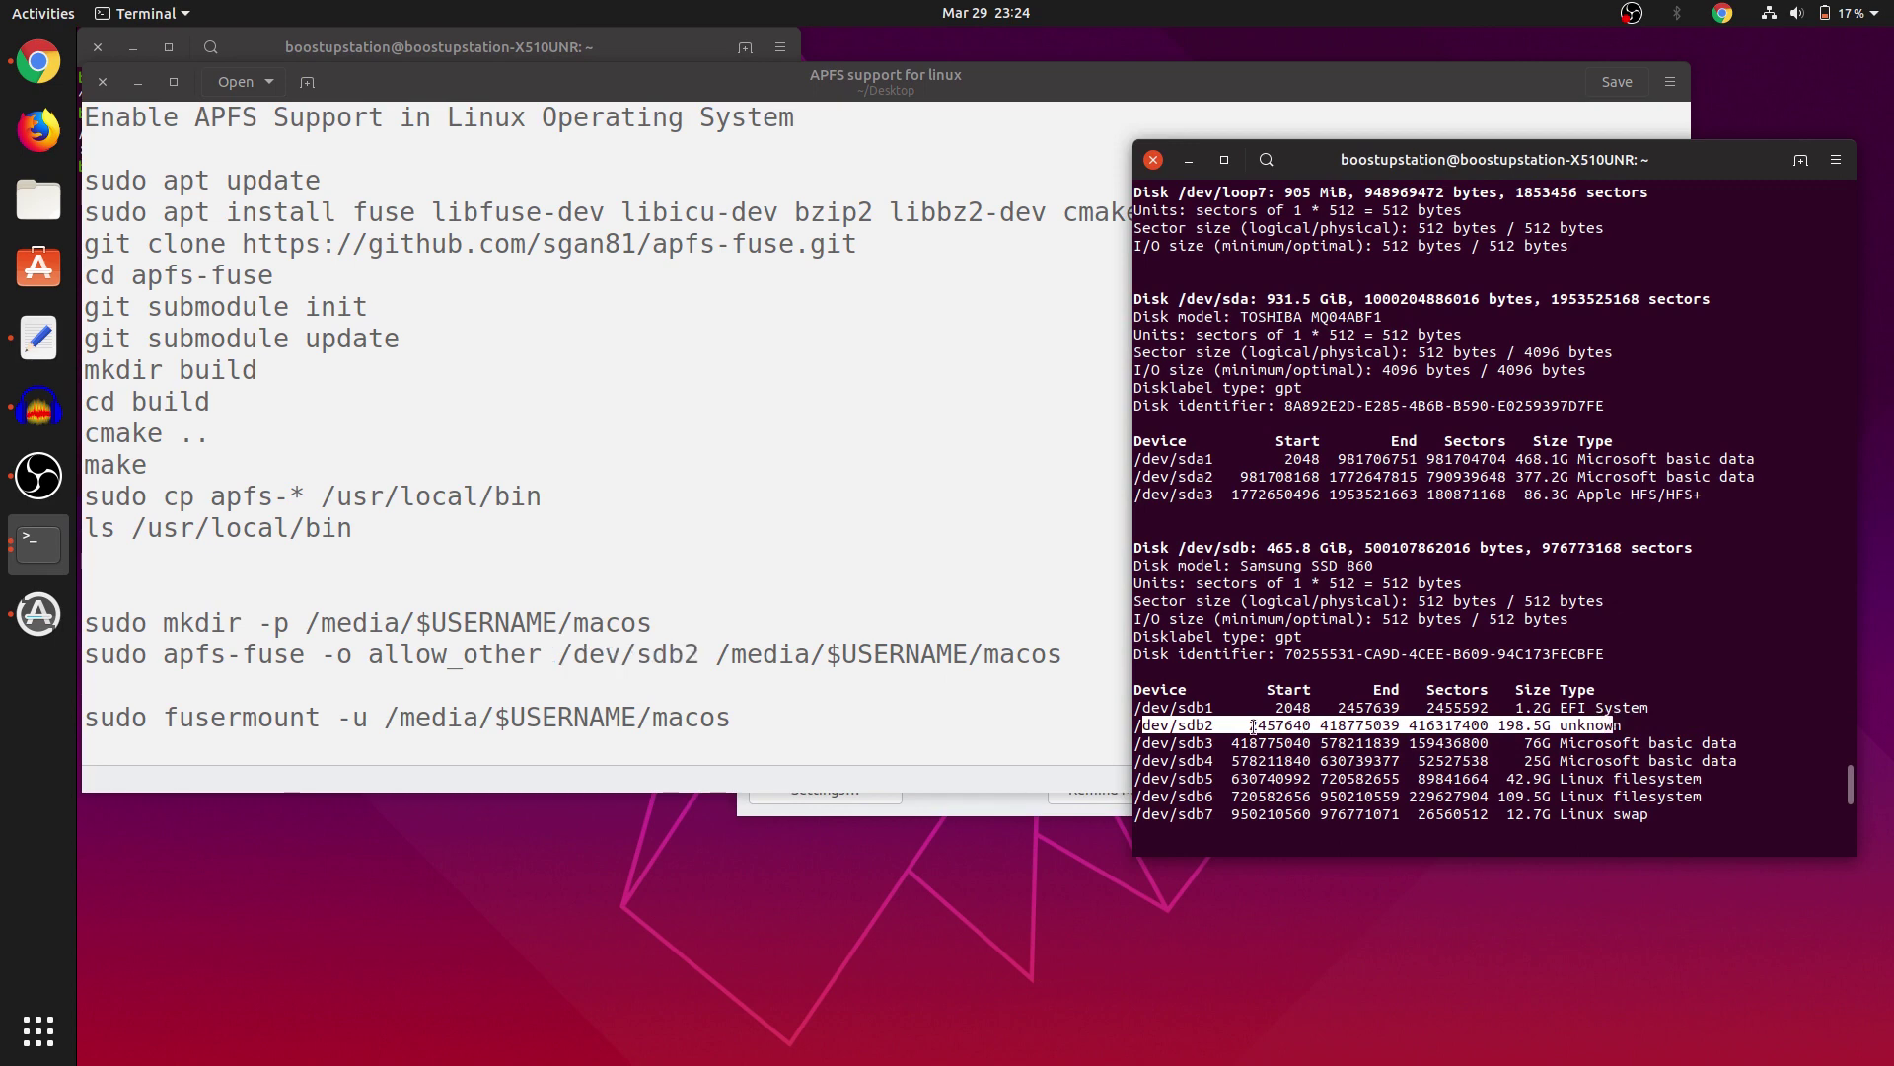
{"action": "left_click", "coordinate": [1210, 726]}
{"action": "scroll", "coordinate": [1209, 728], "scroll_direction": "down", "scroll_amount": 1}
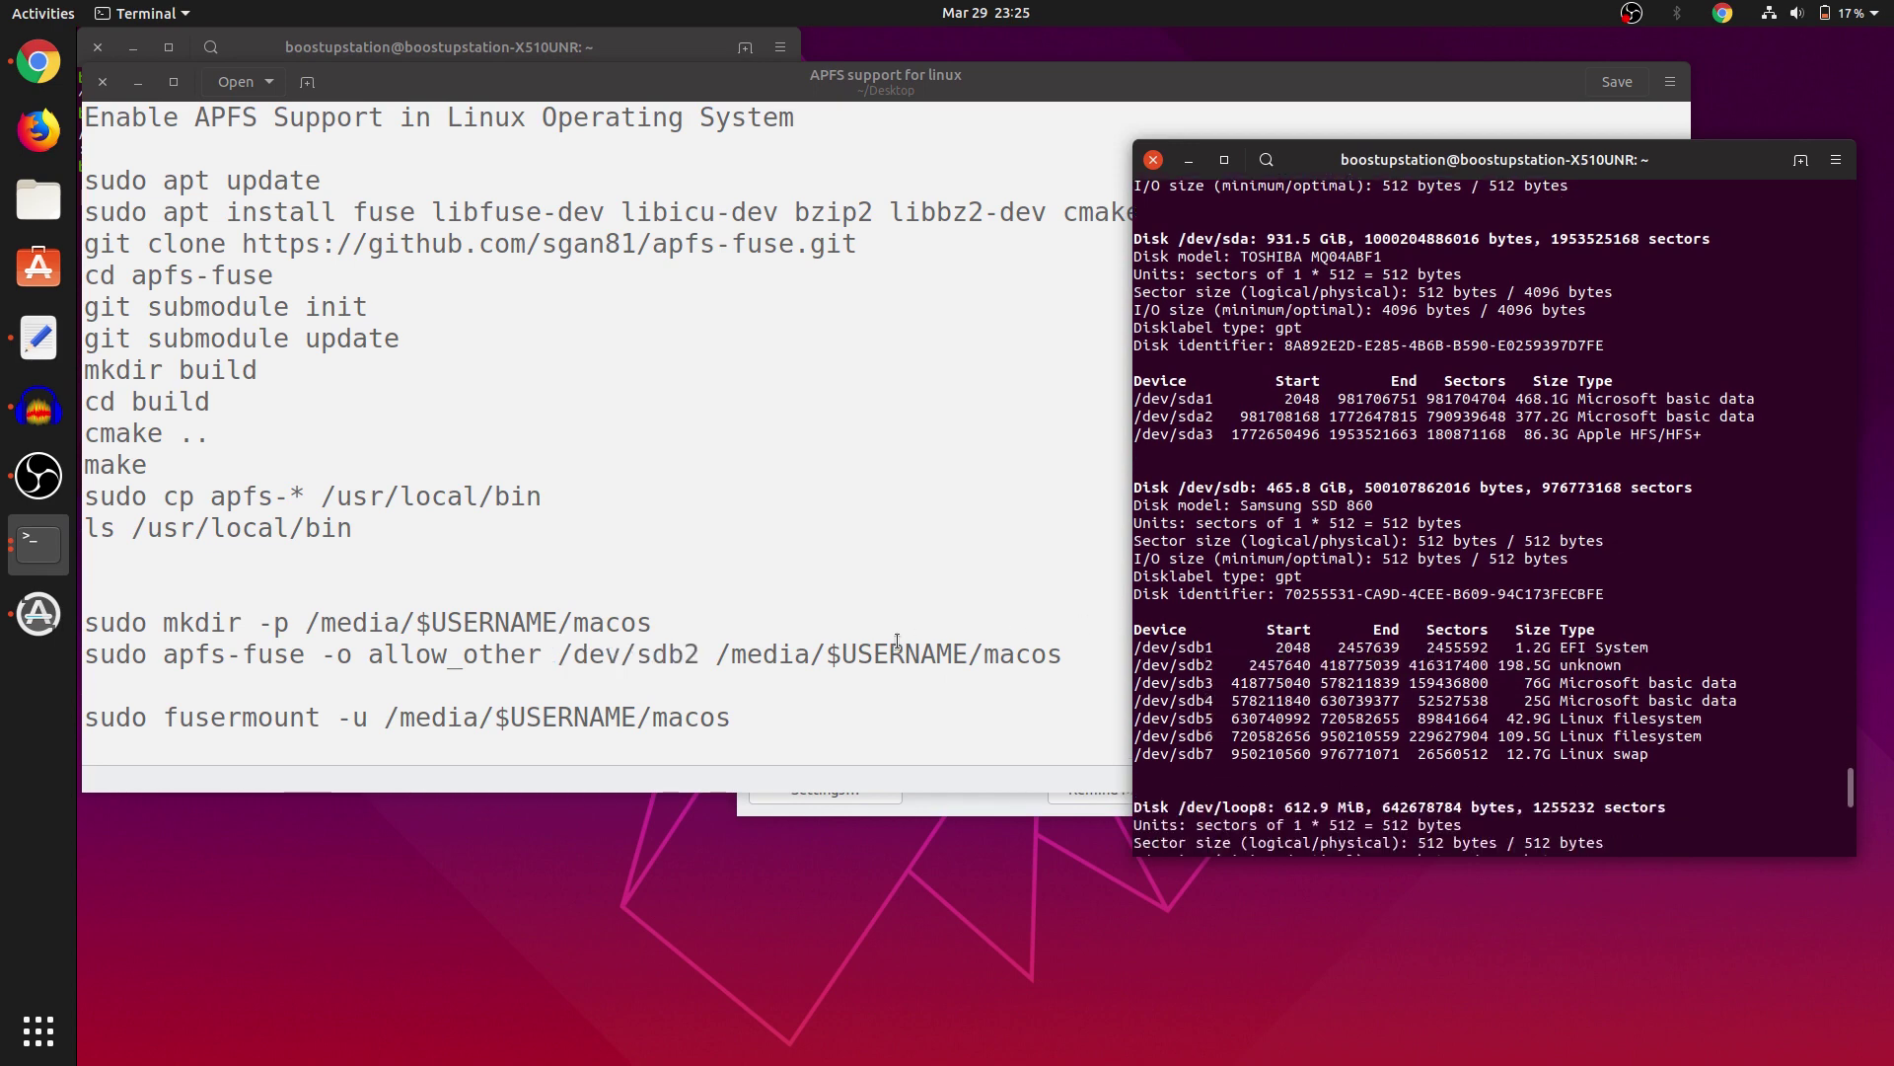
Paste and run the apfs-fuse command mounting /dev/sdb2 at /media/$USERNAME/macos.
{"action": "left_click_drag", "start_coordinate": [728, 652], "coordinate": [974, 654]}
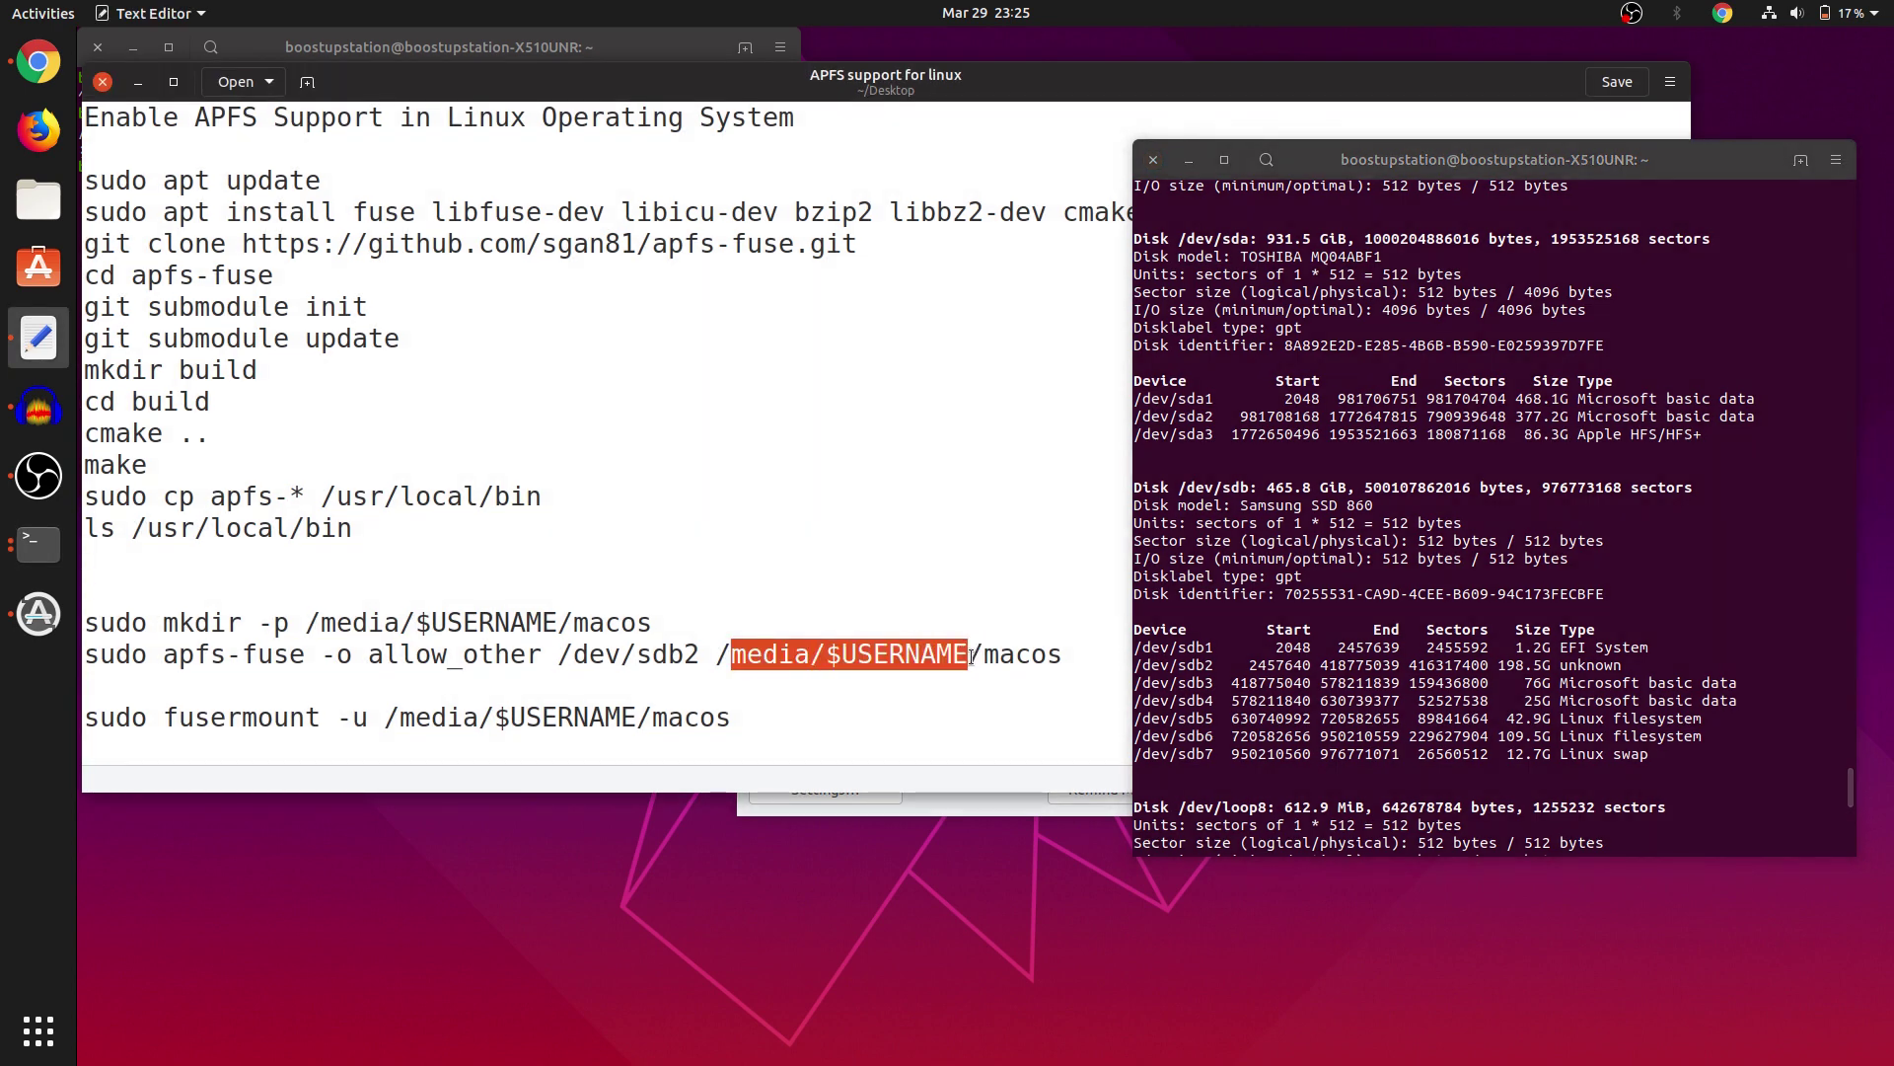
{"action": "left_click_drag", "start_coordinate": [974, 654], "coordinate": [1071, 653]}
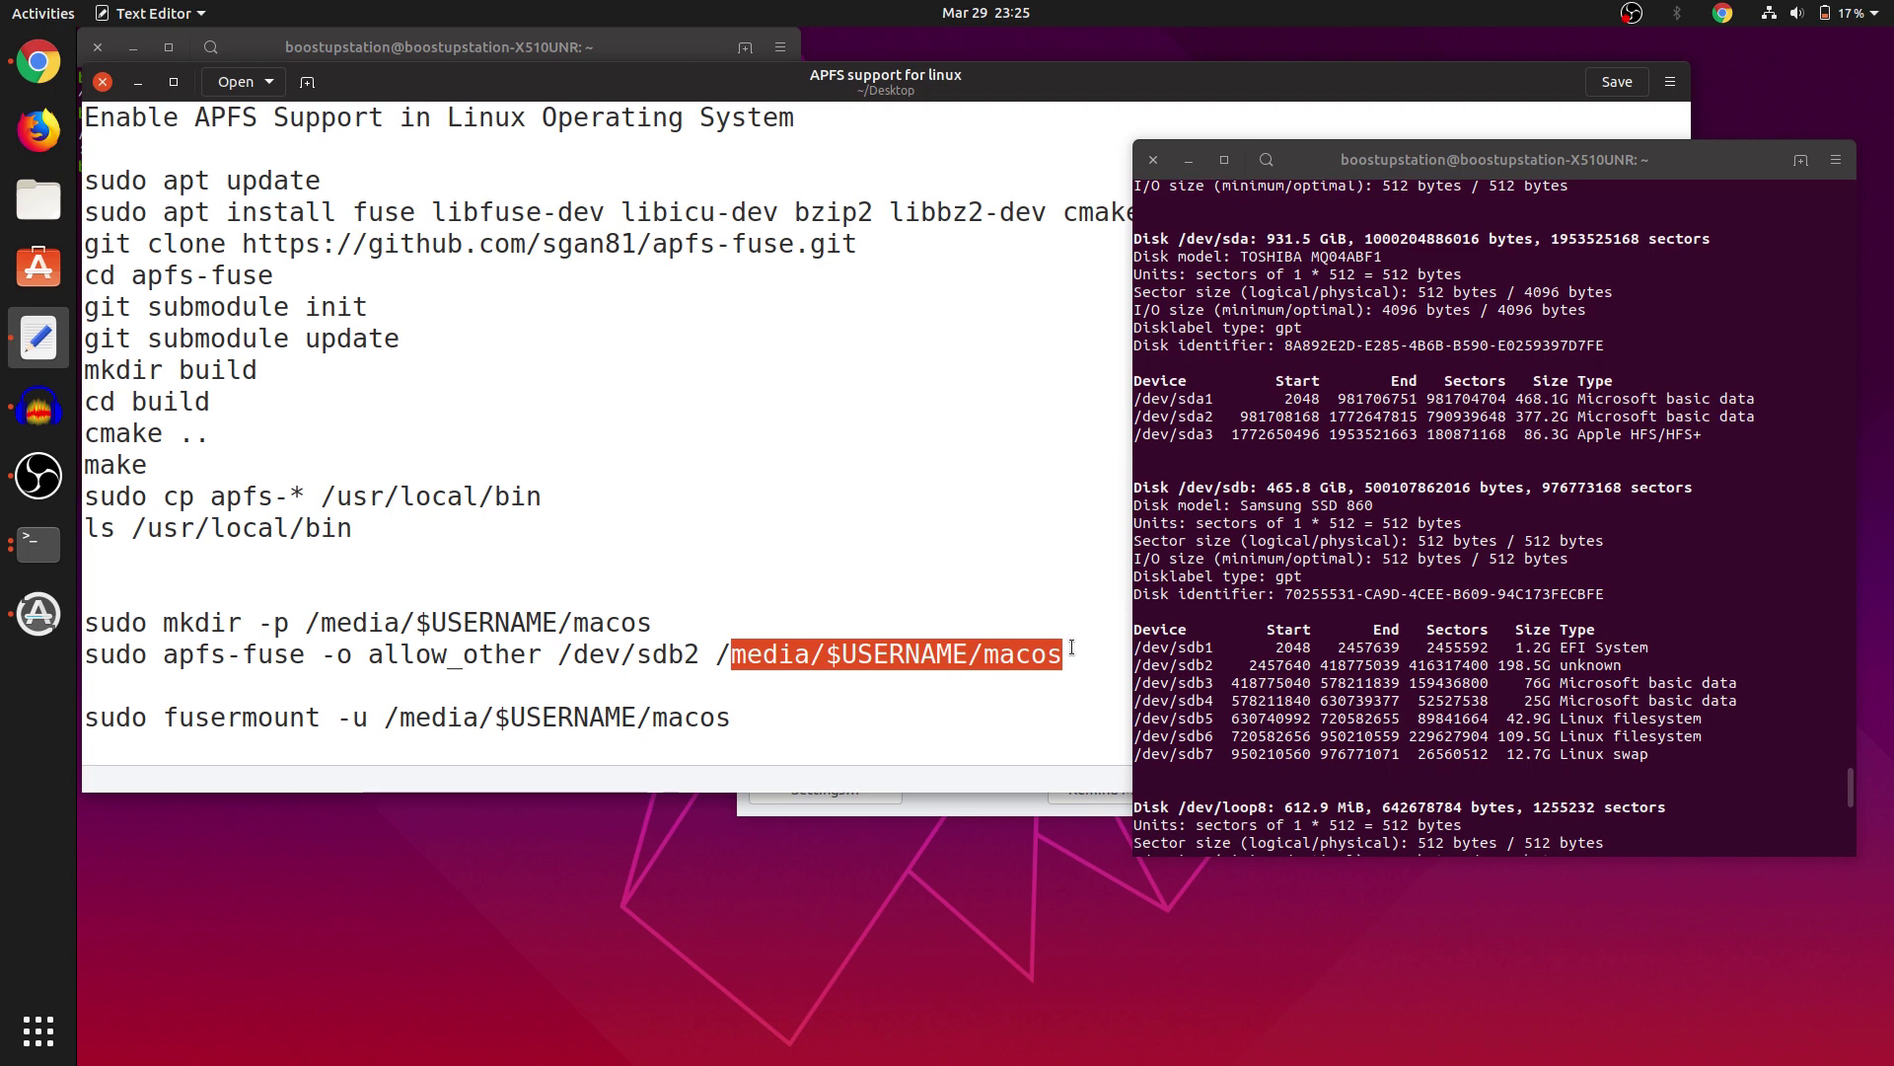
{"action": "left_click", "coordinate": [1073, 653]}
{"action": "triple_click", "coordinate": [460, 652]}
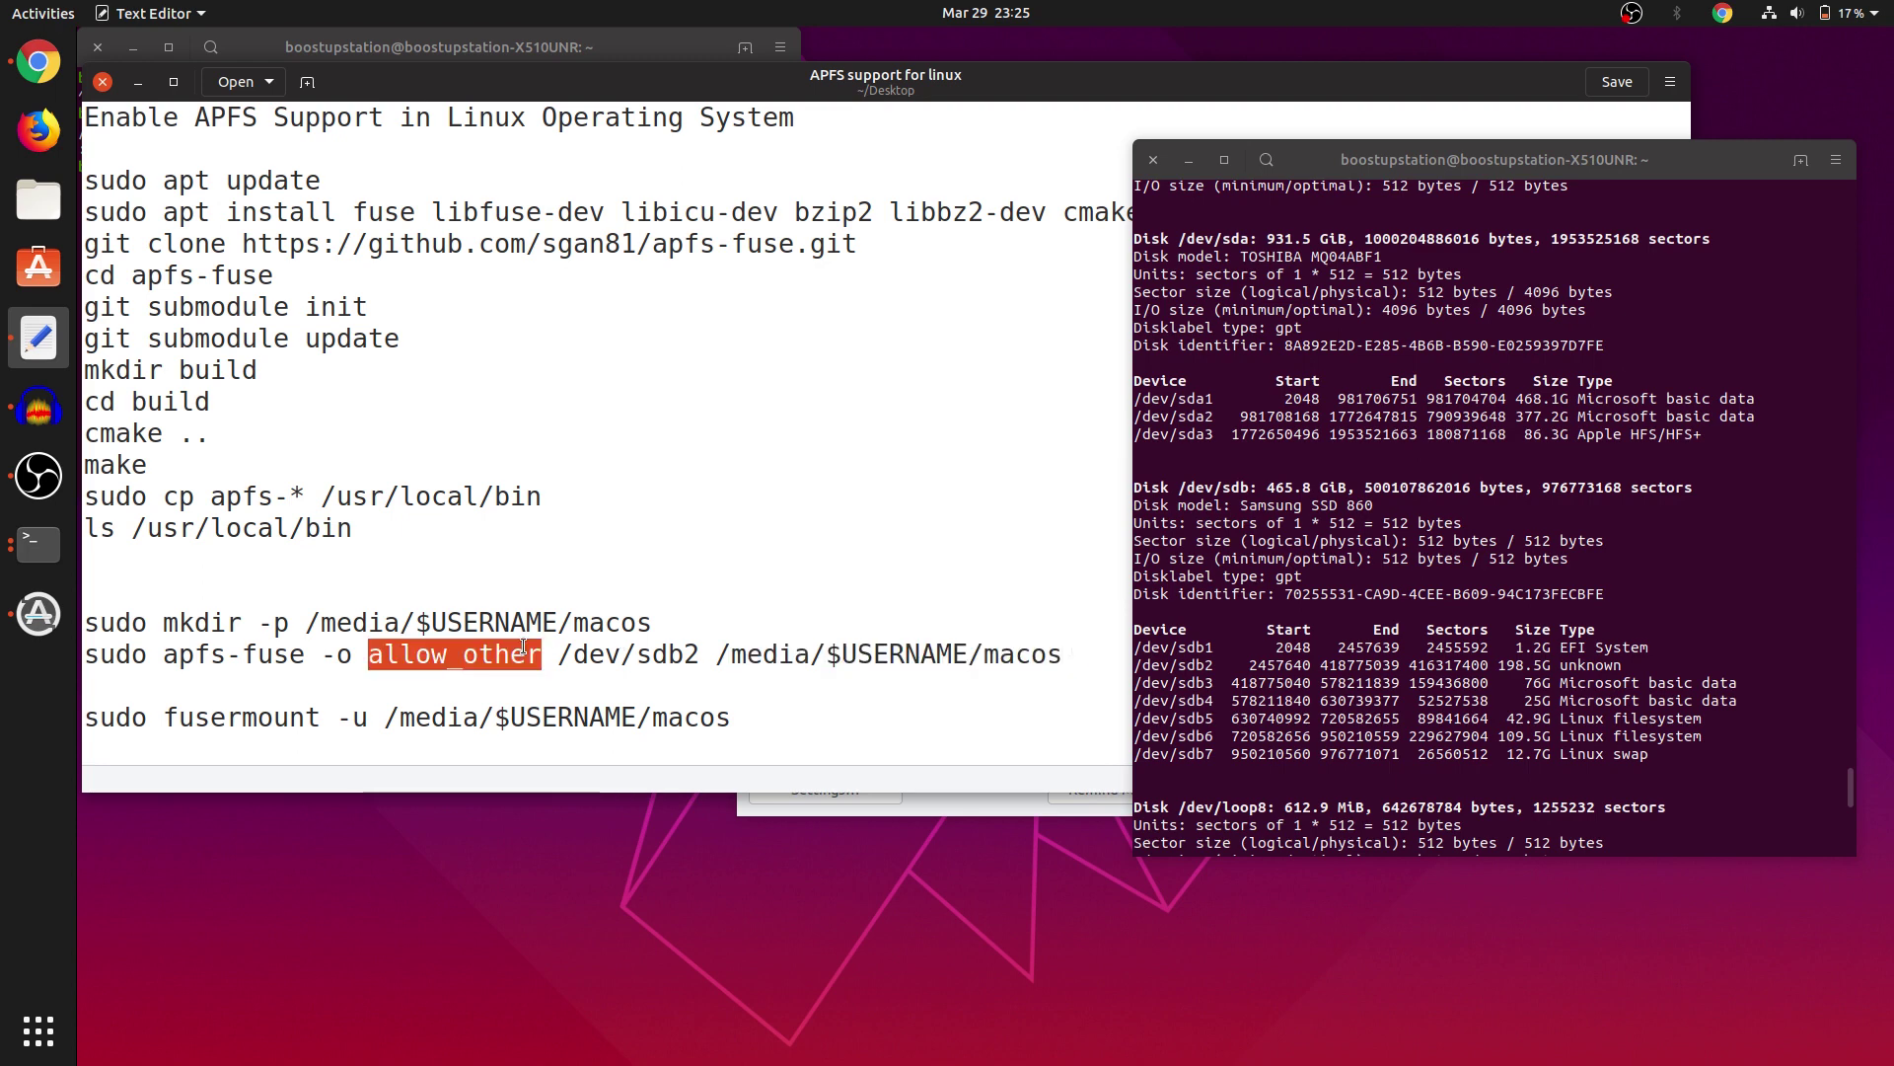
{"action": "scroll", "coordinate": [1354, 597], "scroll_direction": "down", "scroll_amount": 5}
{"action": "scroll", "coordinate": [1354, 597], "scroll_direction": "down", "scroll_amount": 3}
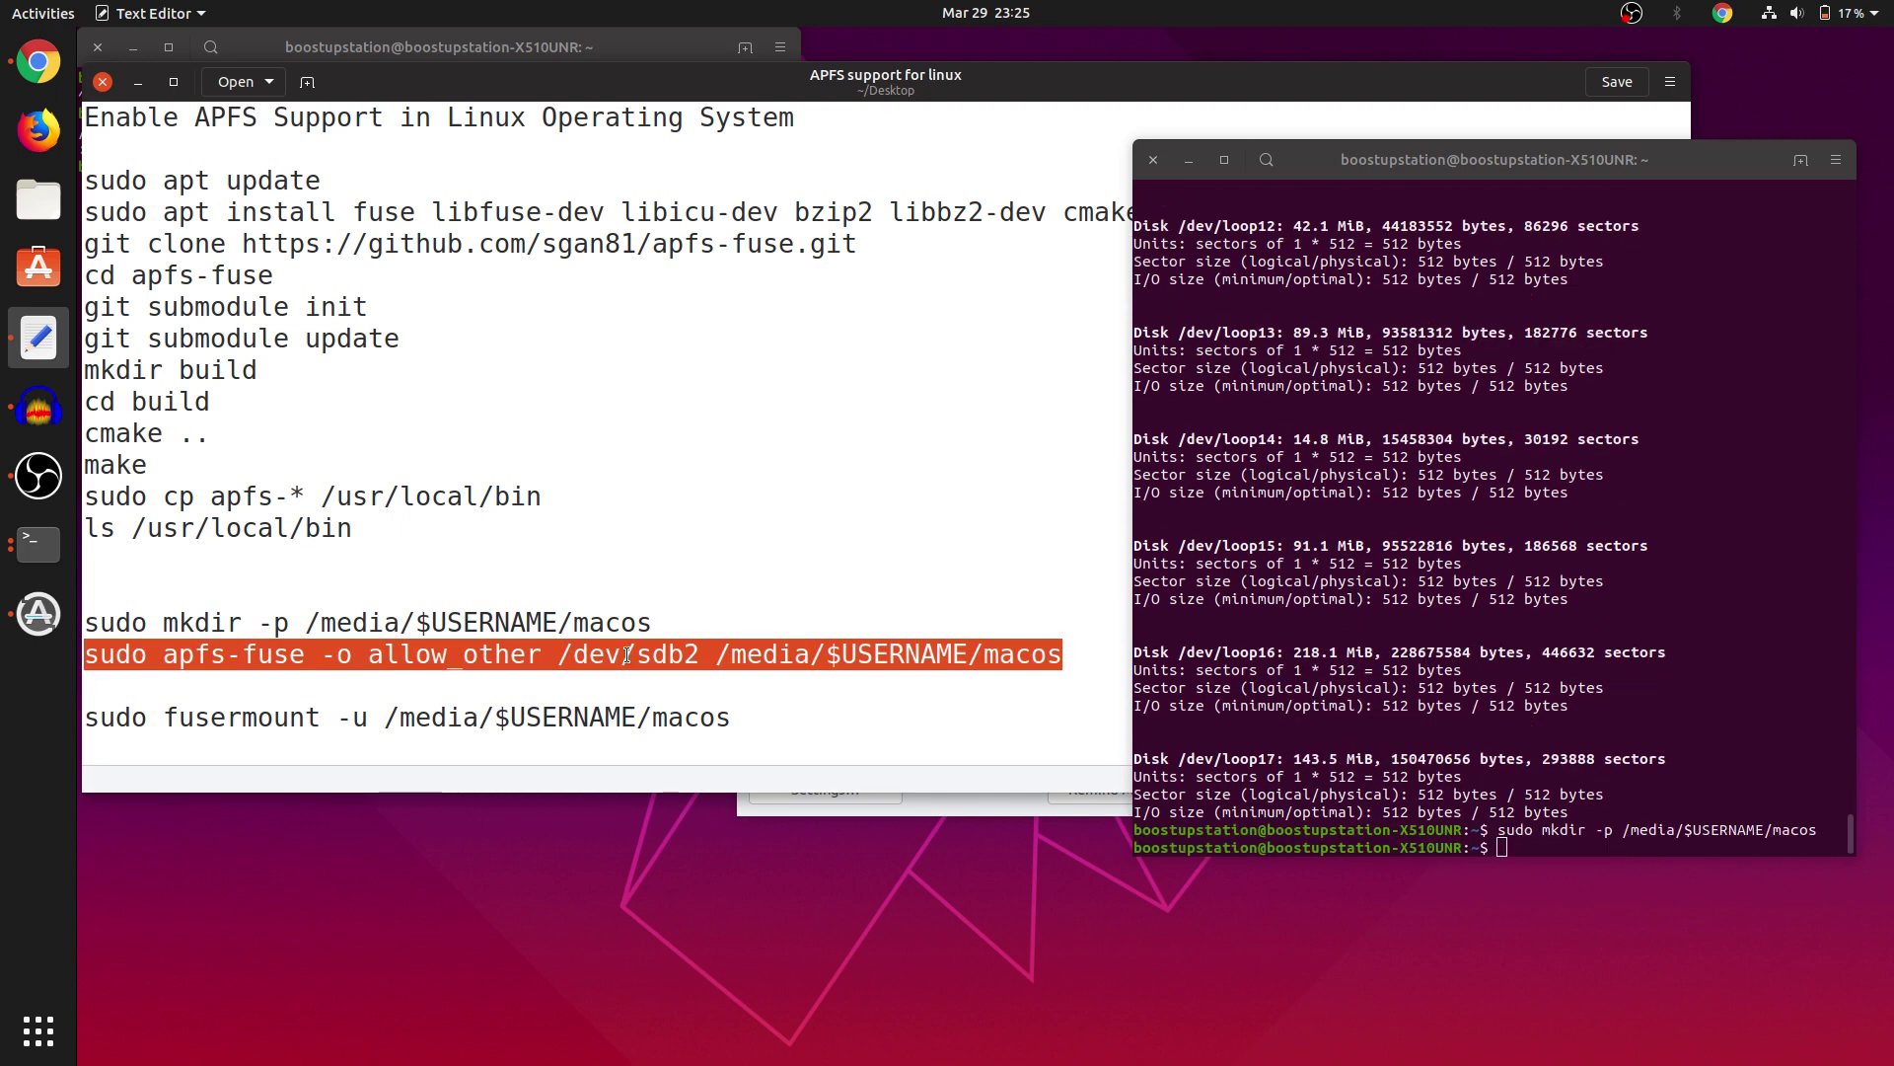
{"action": "middle_click", "coordinate": [1280, 662]}
{"action": "left_click", "coordinate": [1281, 661]}
{"action": "key", "text": "Return"}
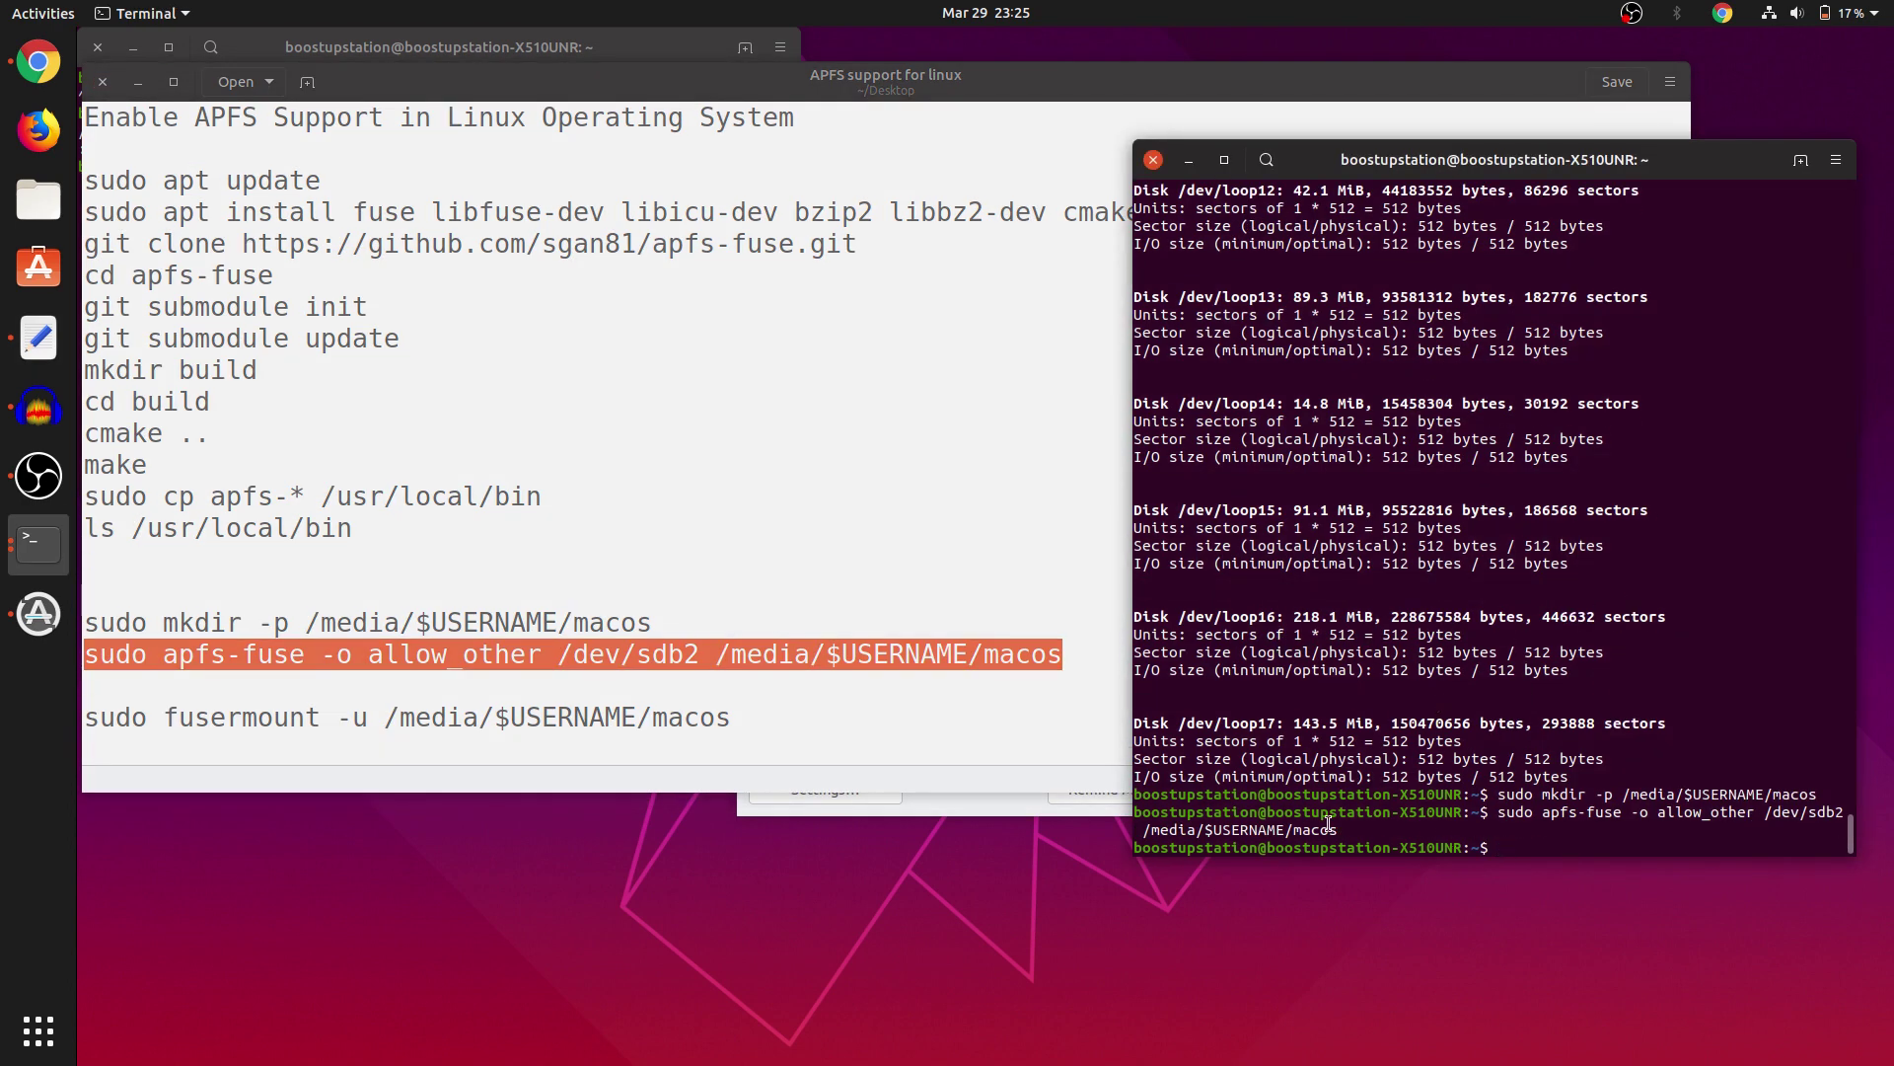
In Files, go through Other Locations, Computer, media and user into macos.
{"action": "left_click", "coordinate": [39, 199]}
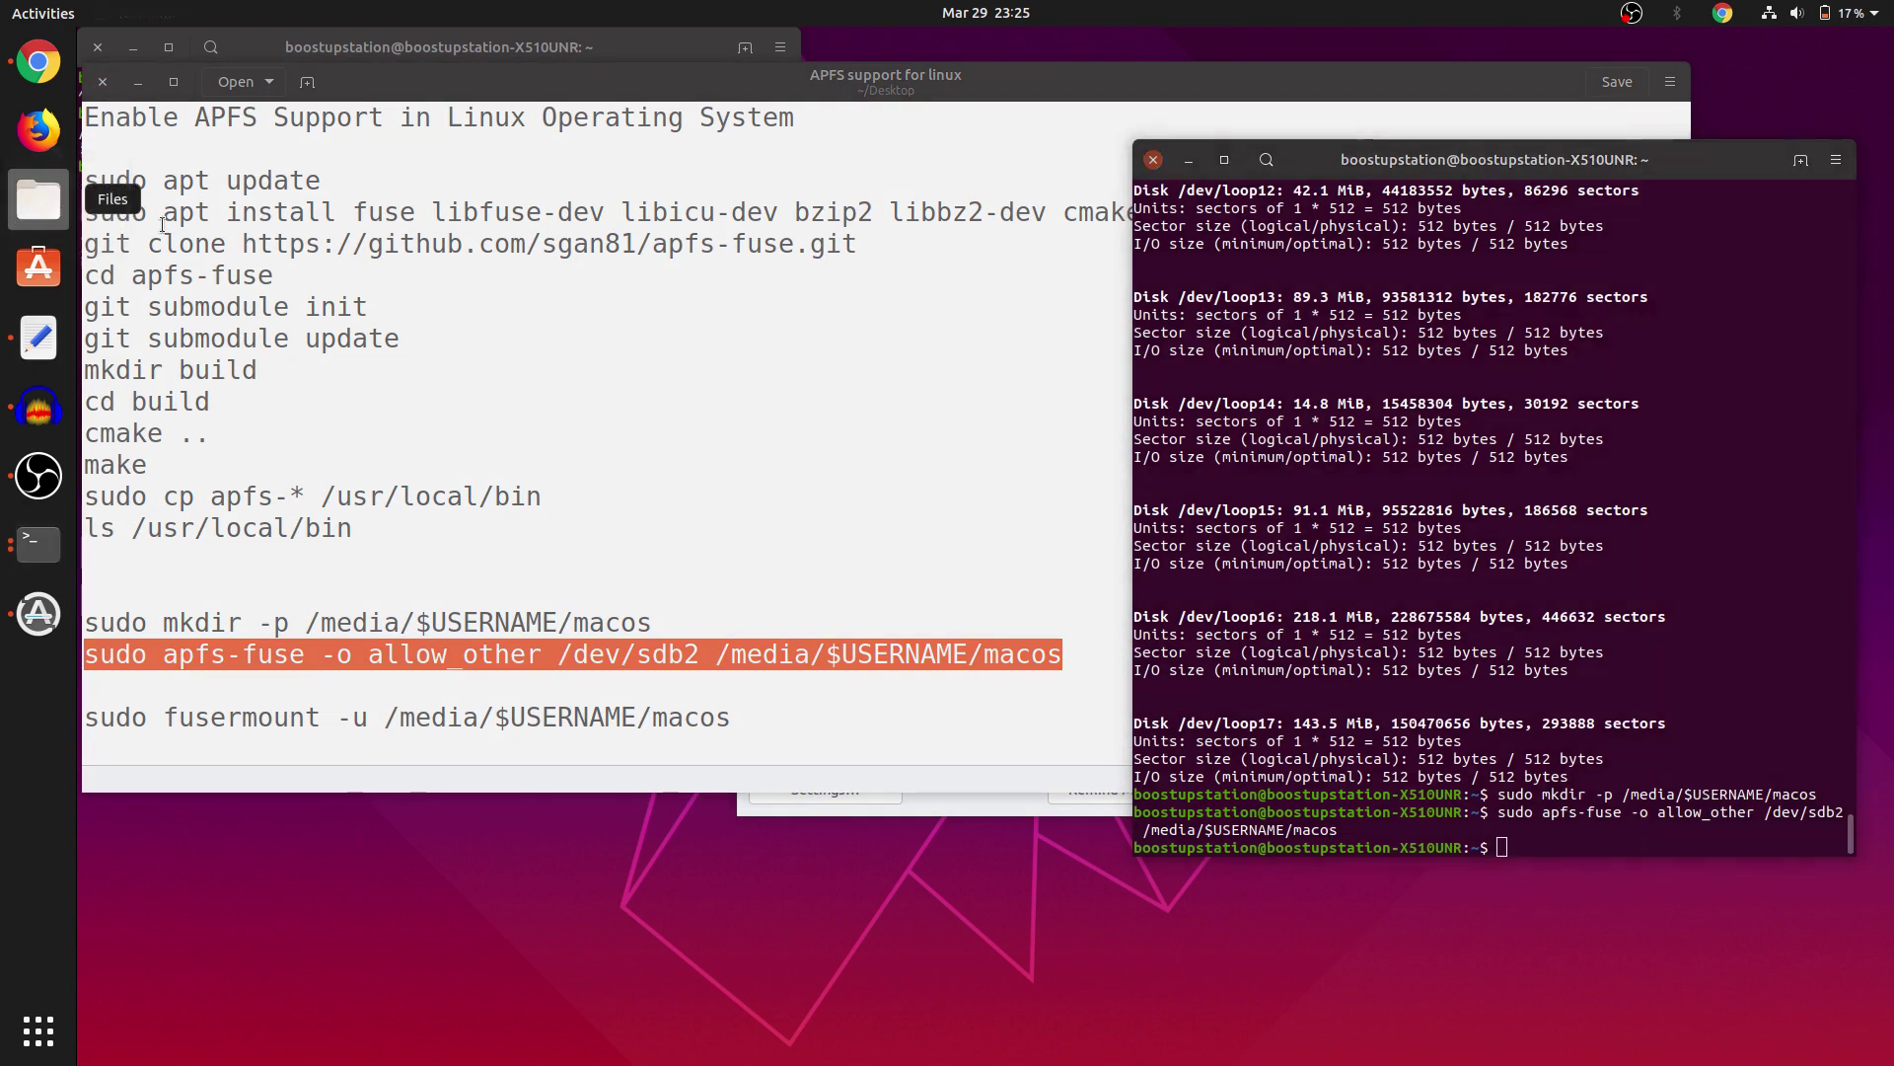
{"action": "left_click", "coordinate": [217, 650]}
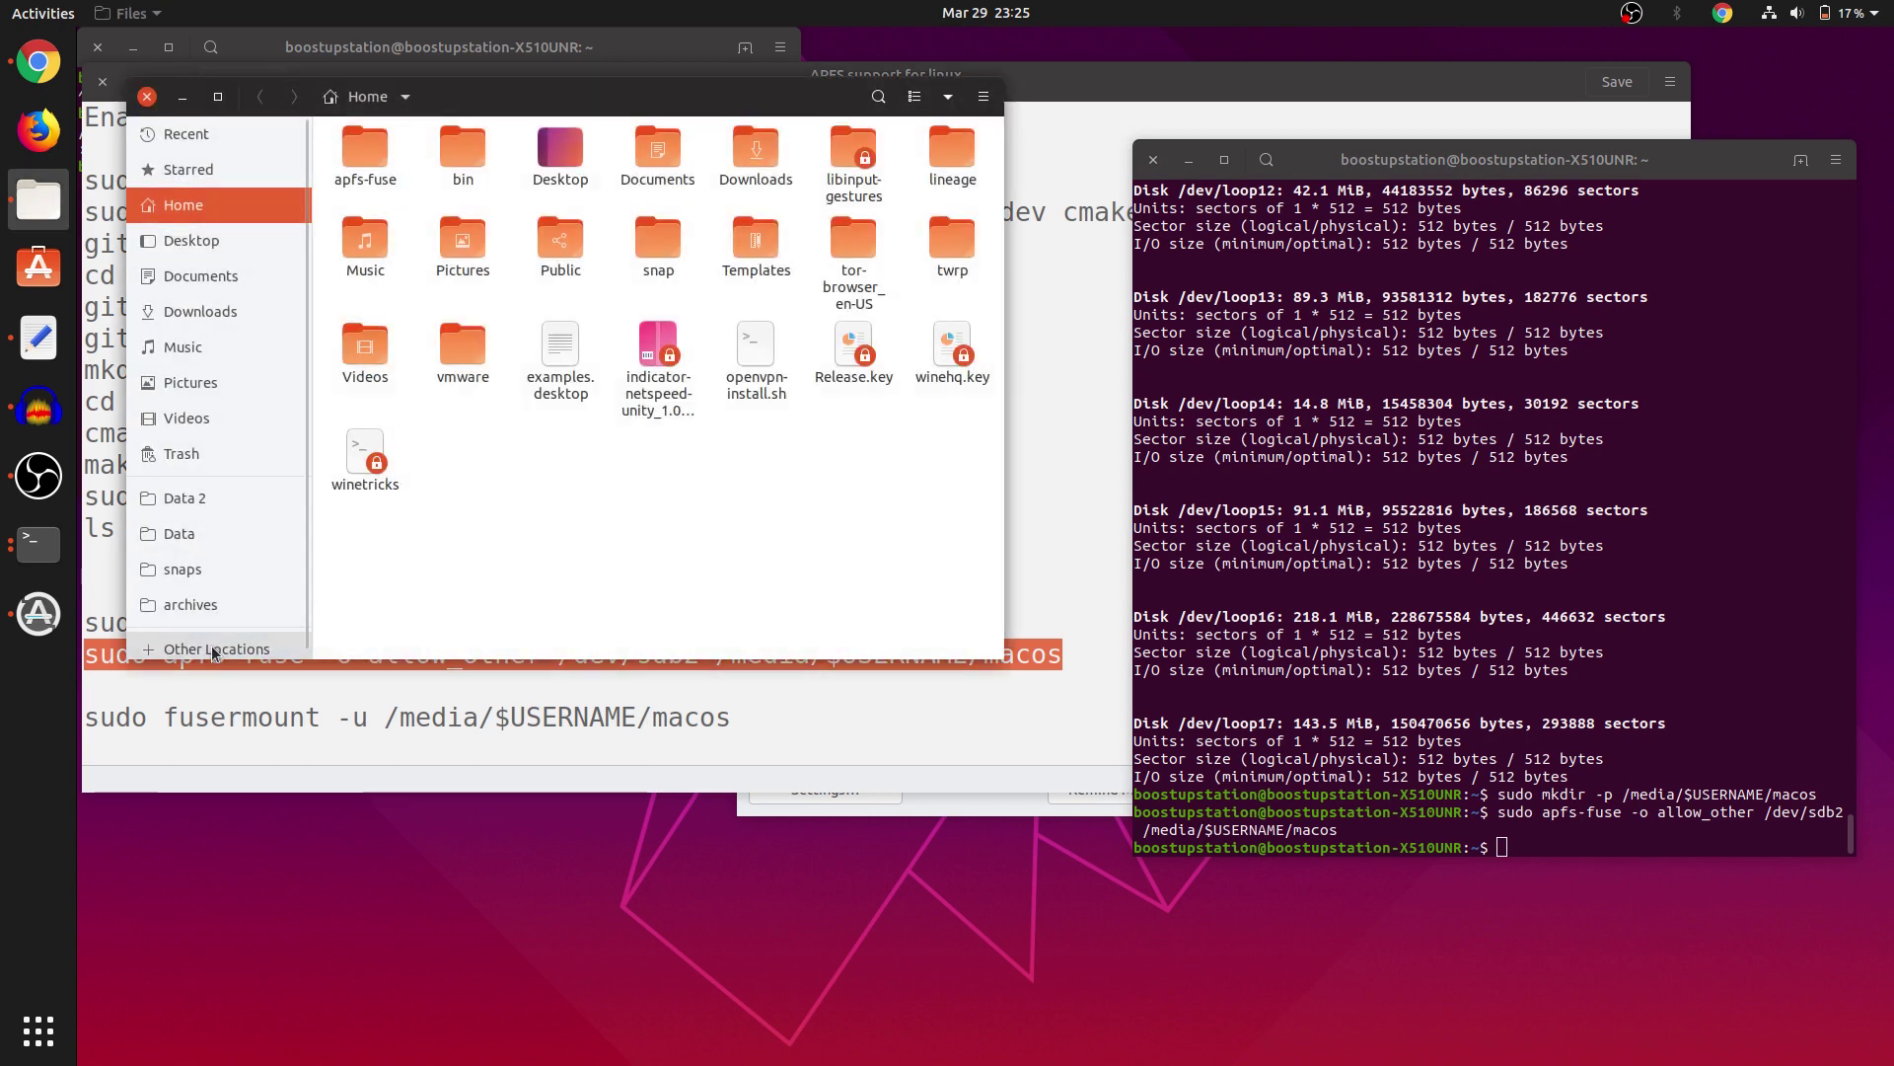
{"action": "left_click", "coordinate": [409, 171]}
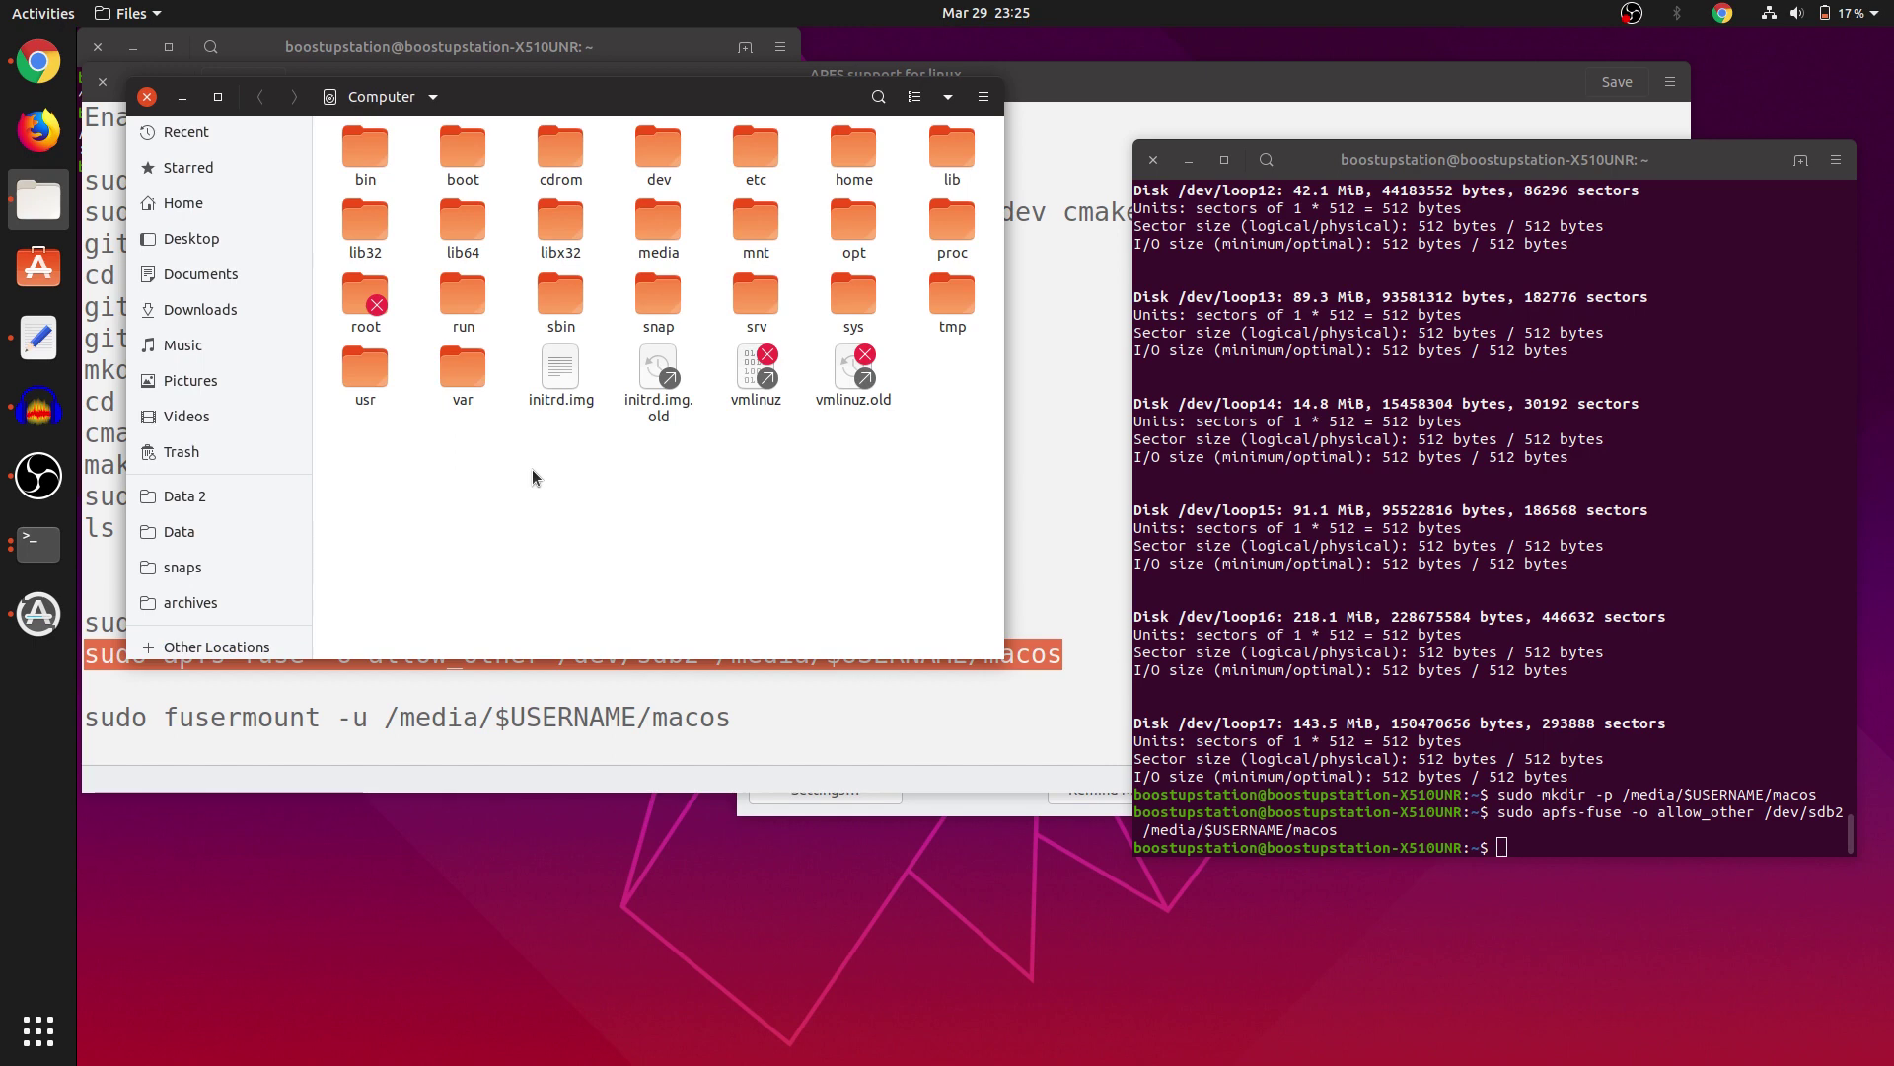
{"action": "double_click", "coordinate": [658, 235]}
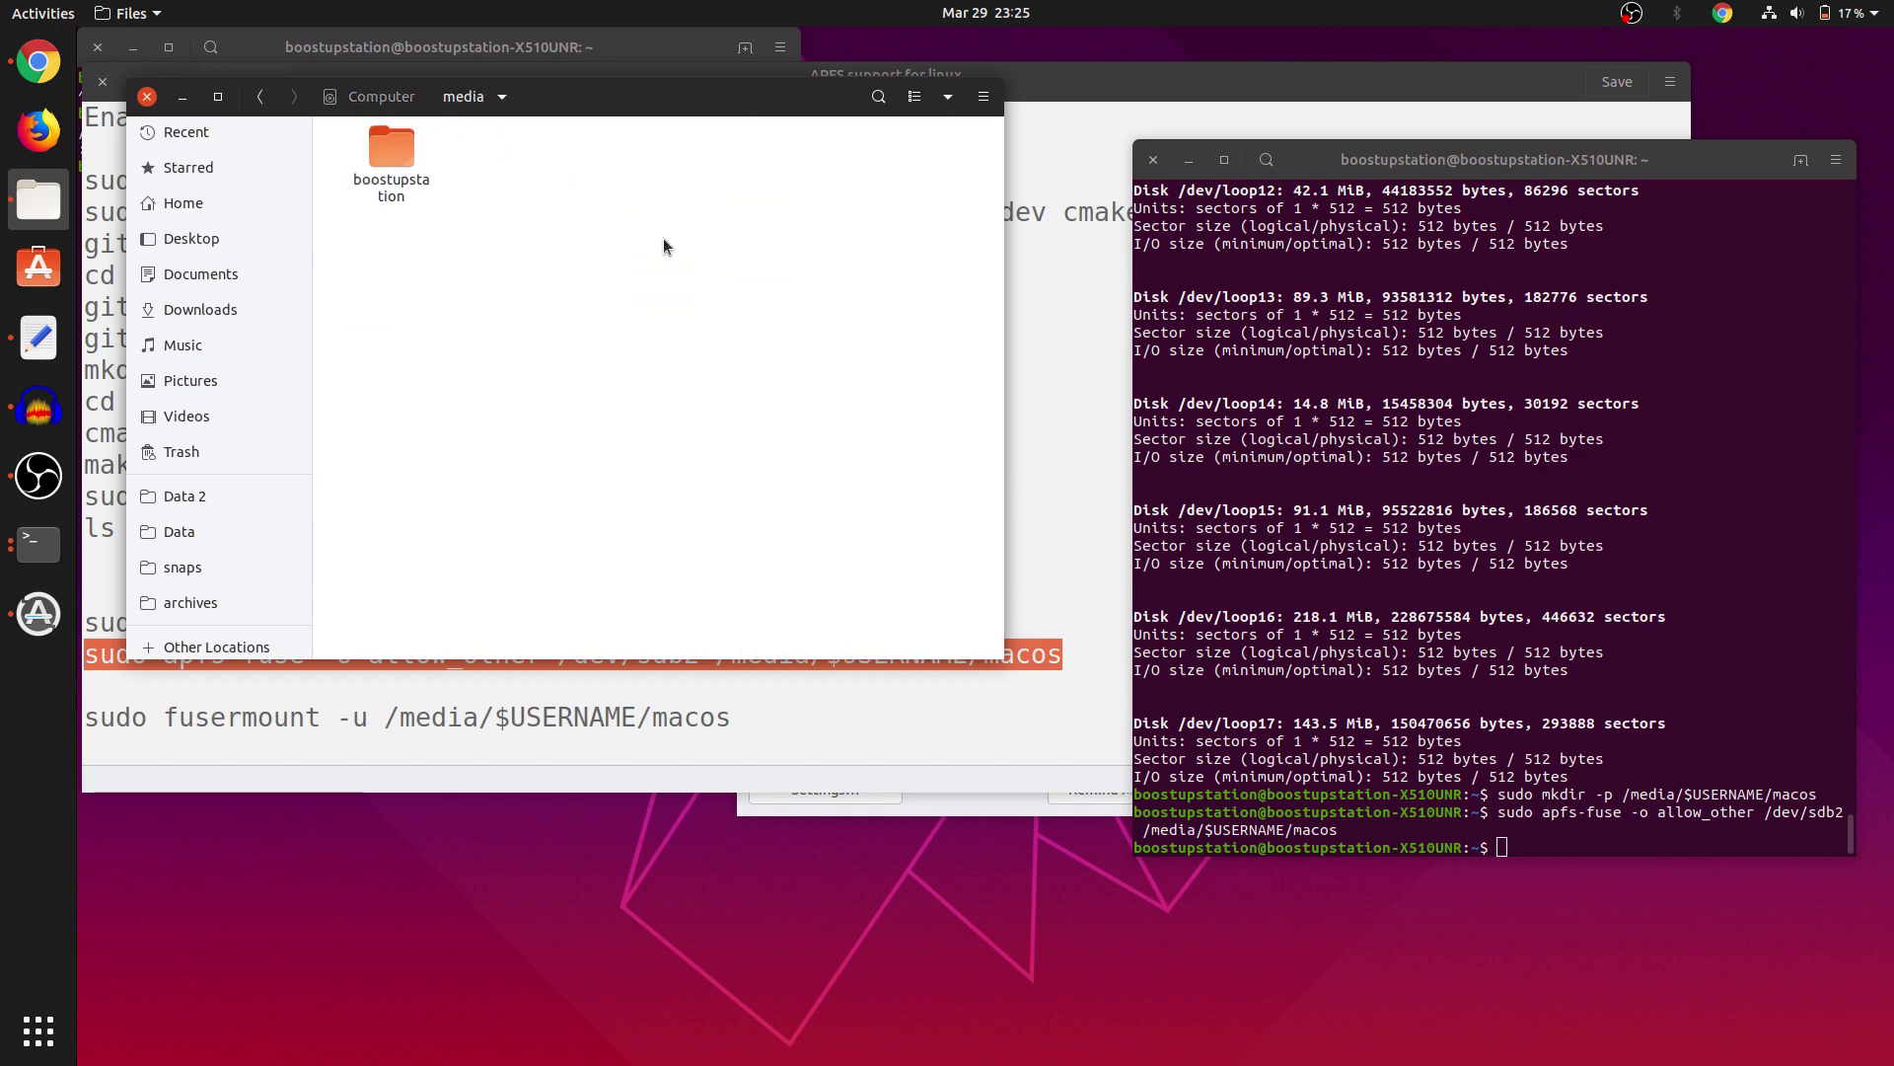
{"action": "double_click", "coordinate": [384, 164]}
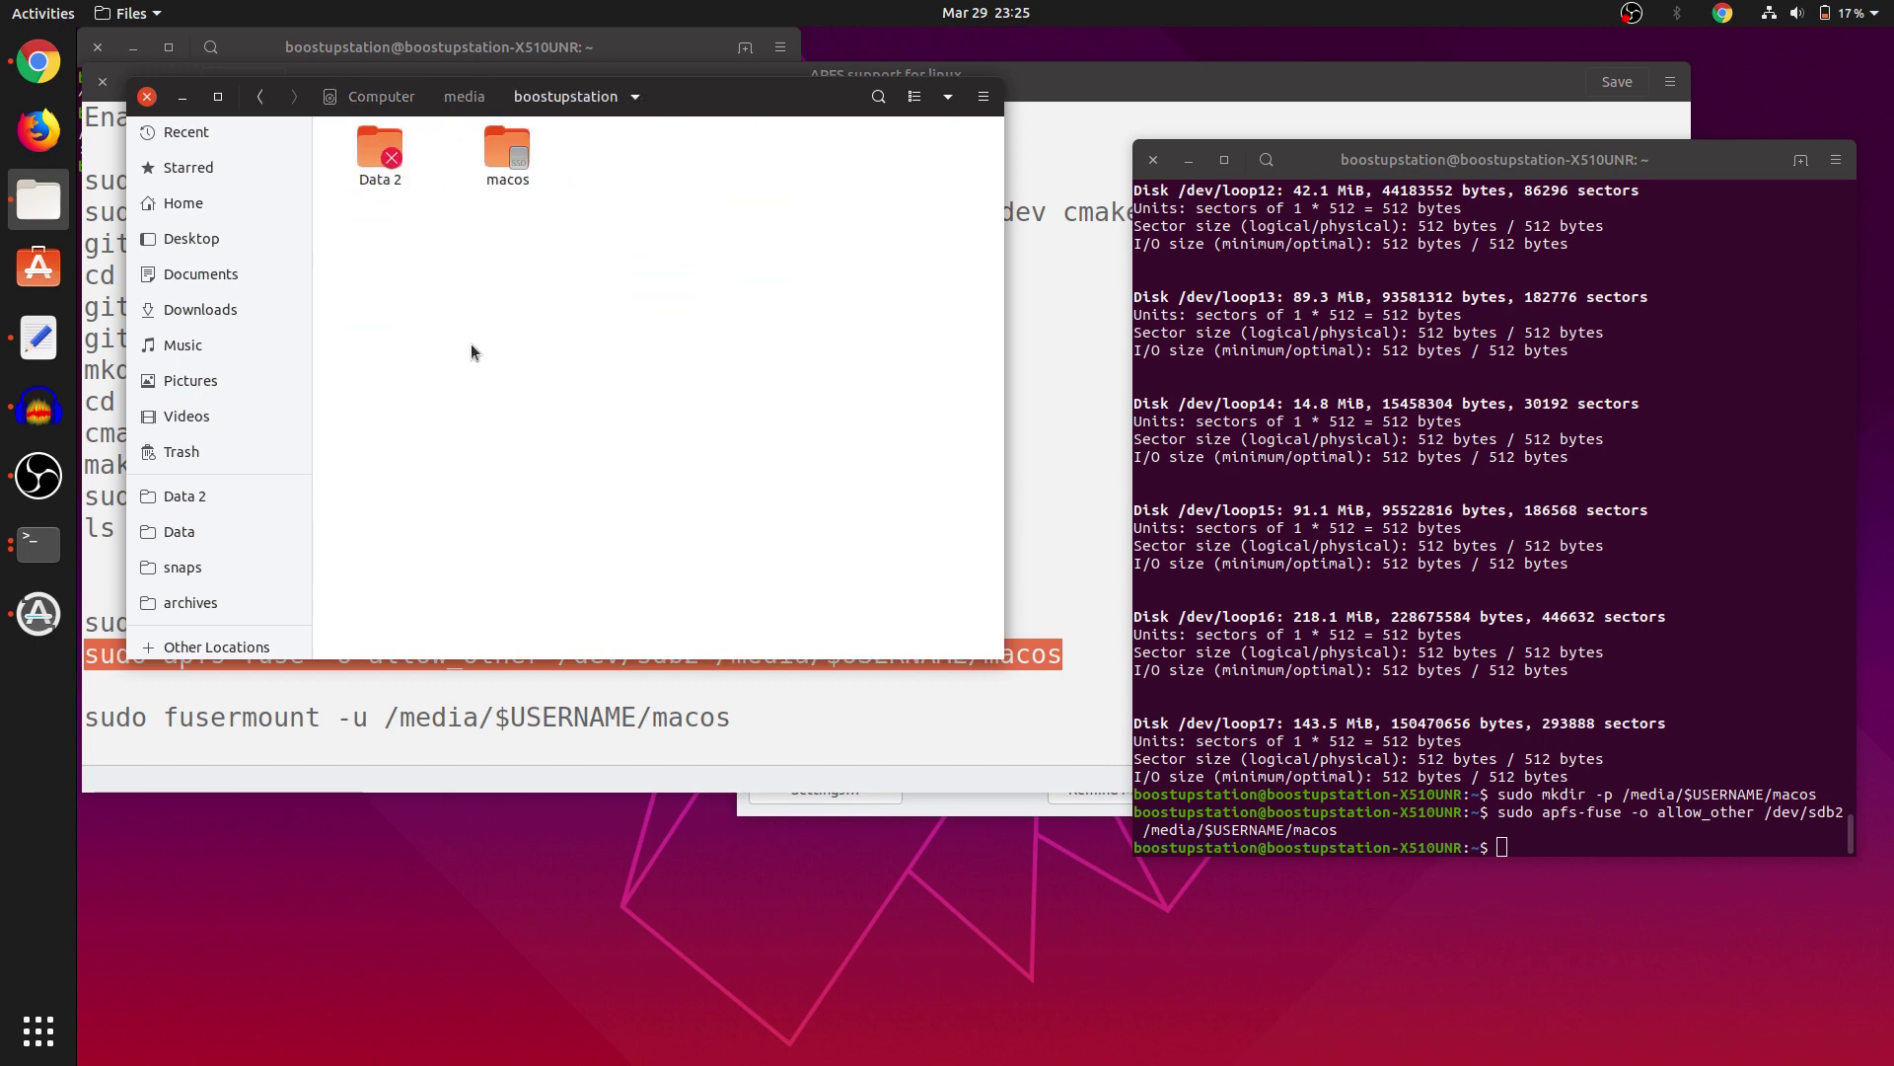
{"action": "double_click", "coordinate": [507, 156]}
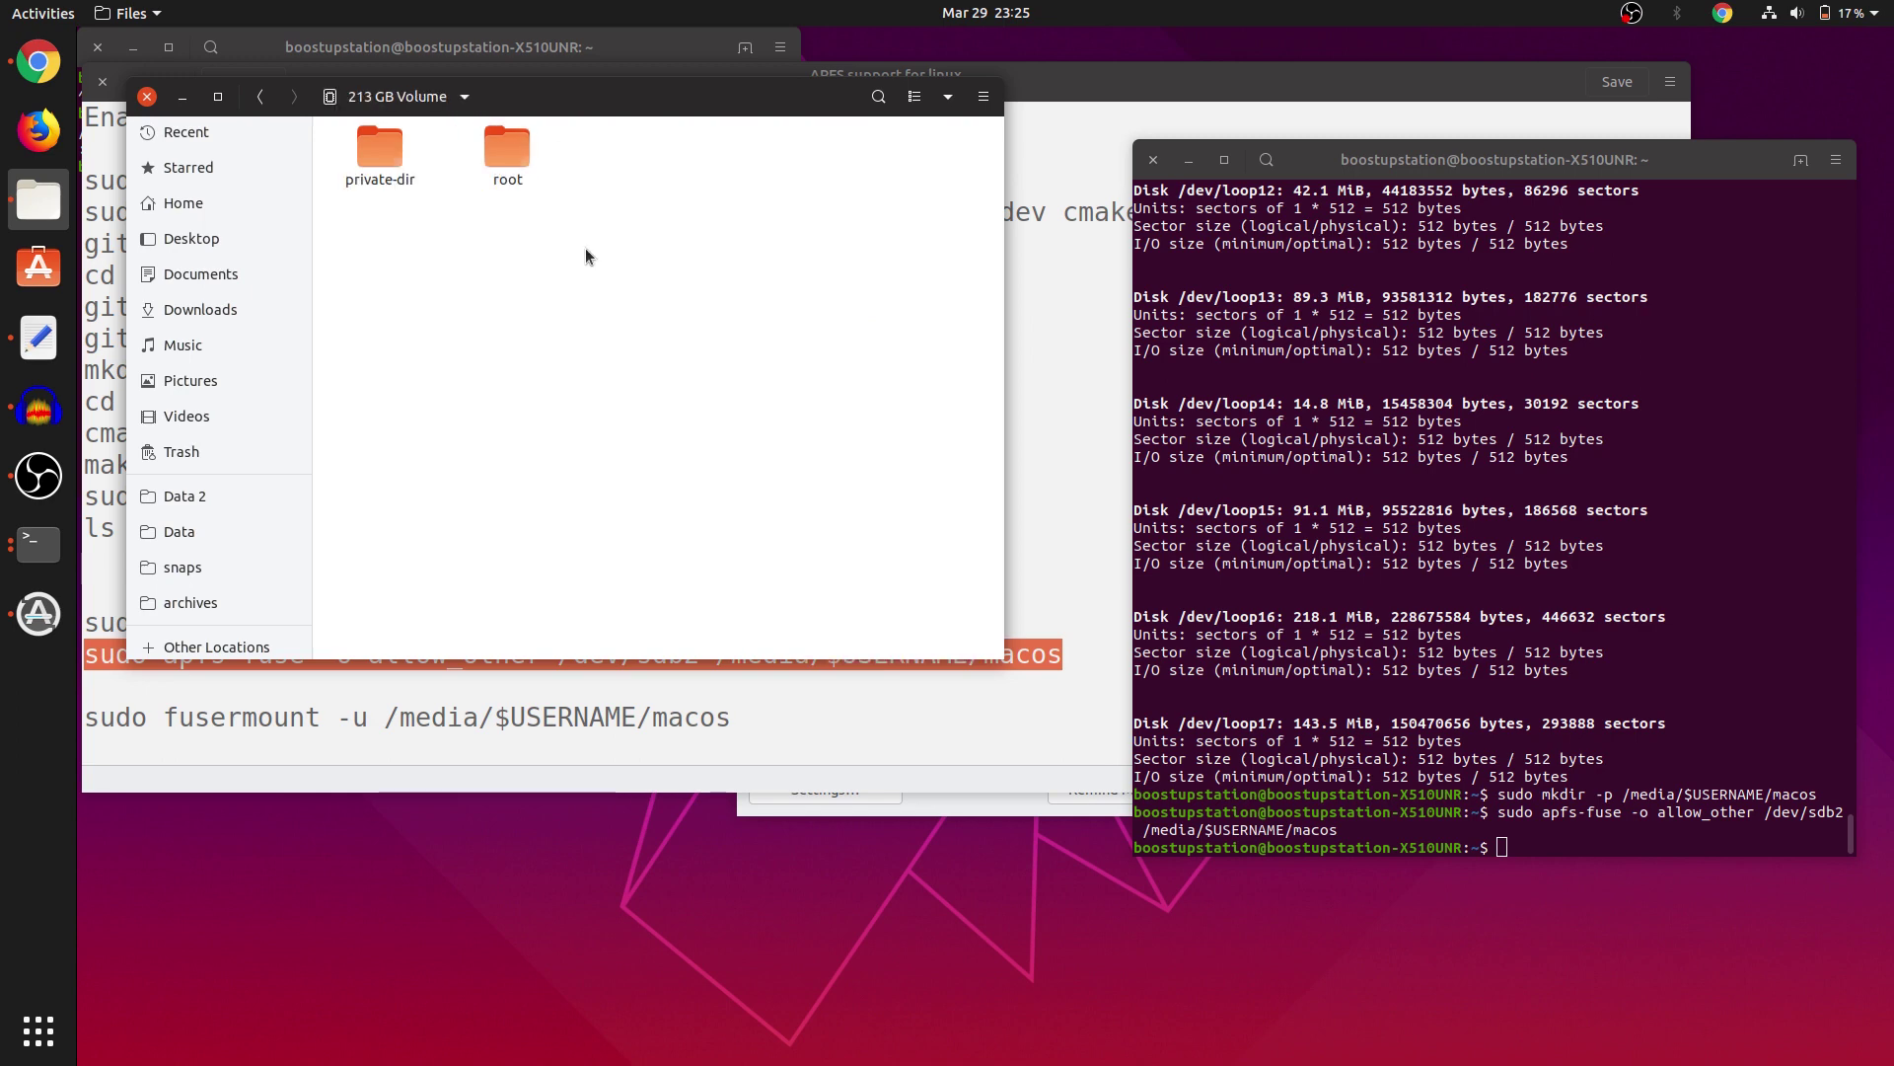
Browse root and Users into the macOS user's home folder, then leave Files.
{"action": "double_click", "coordinate": [508, 155]}
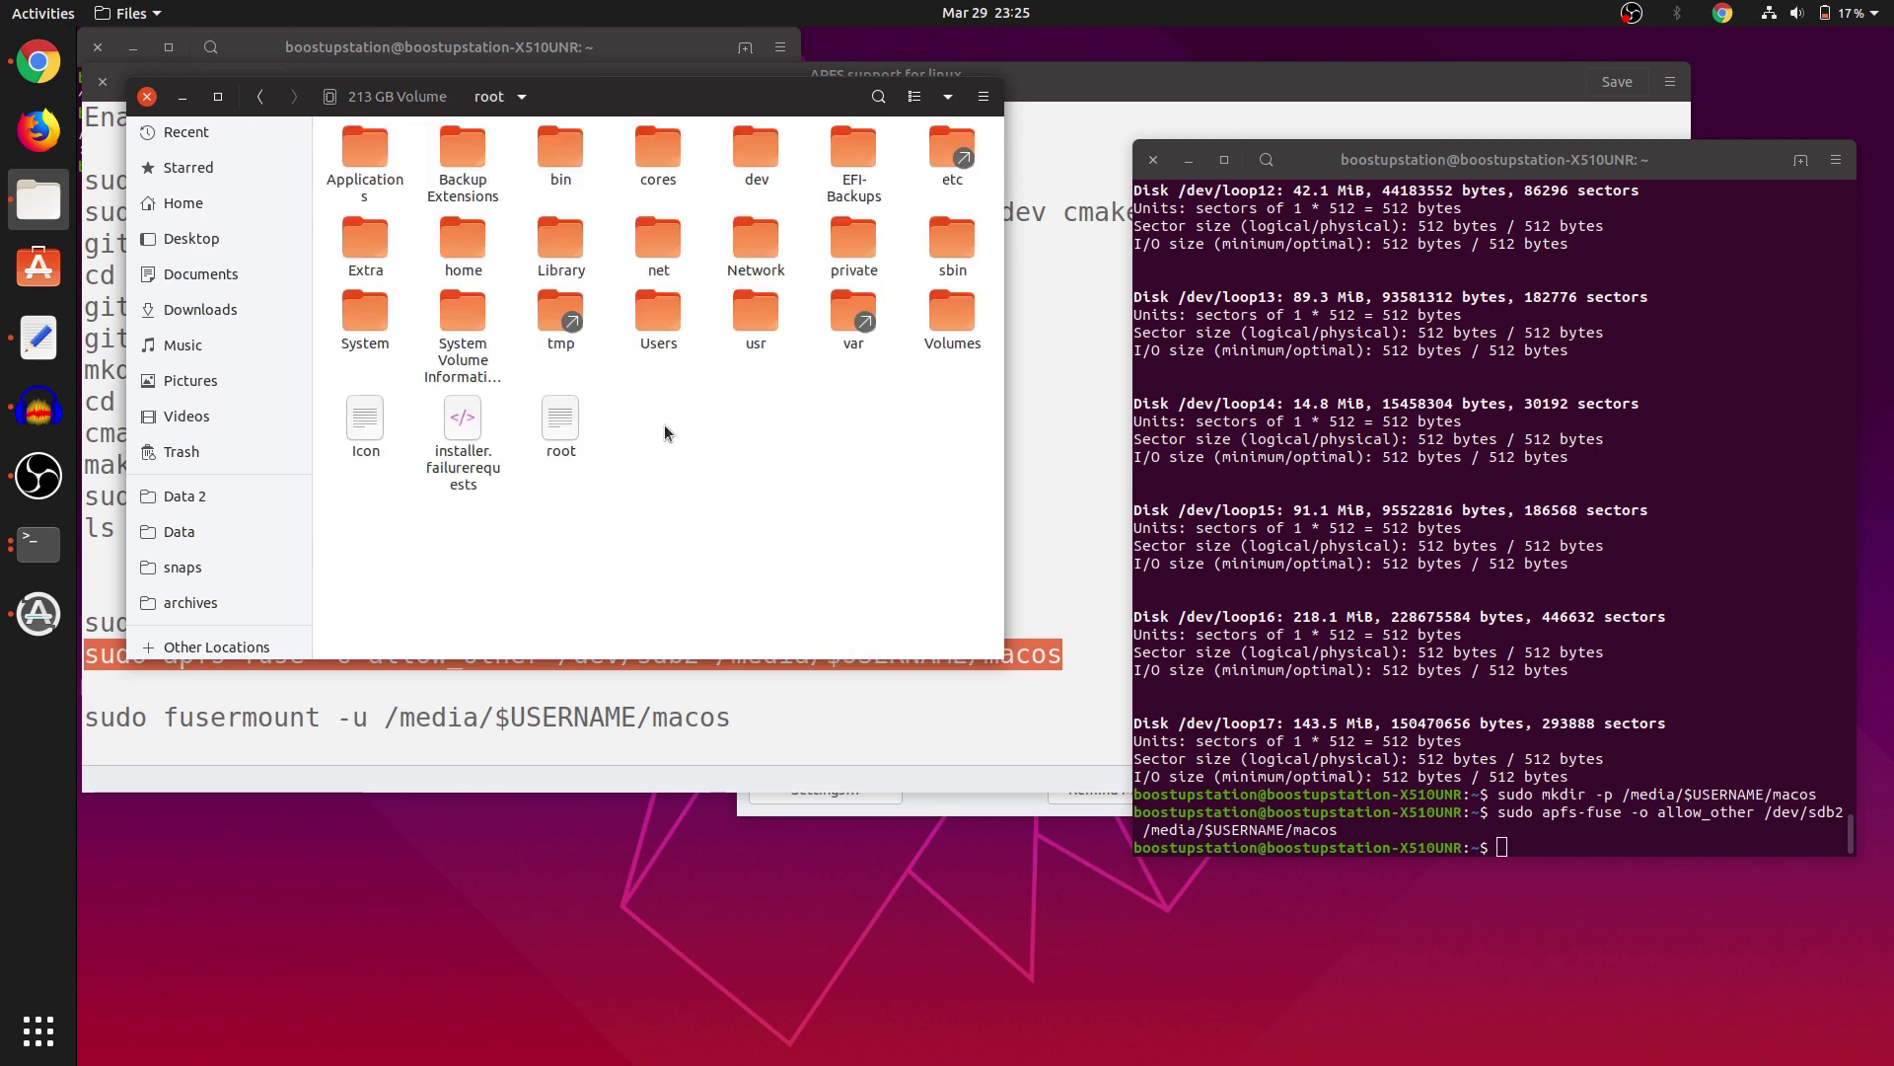
{"action": "left_click_drag", "start_coordinate": [980, 496], "coordinate": [757, 425]}
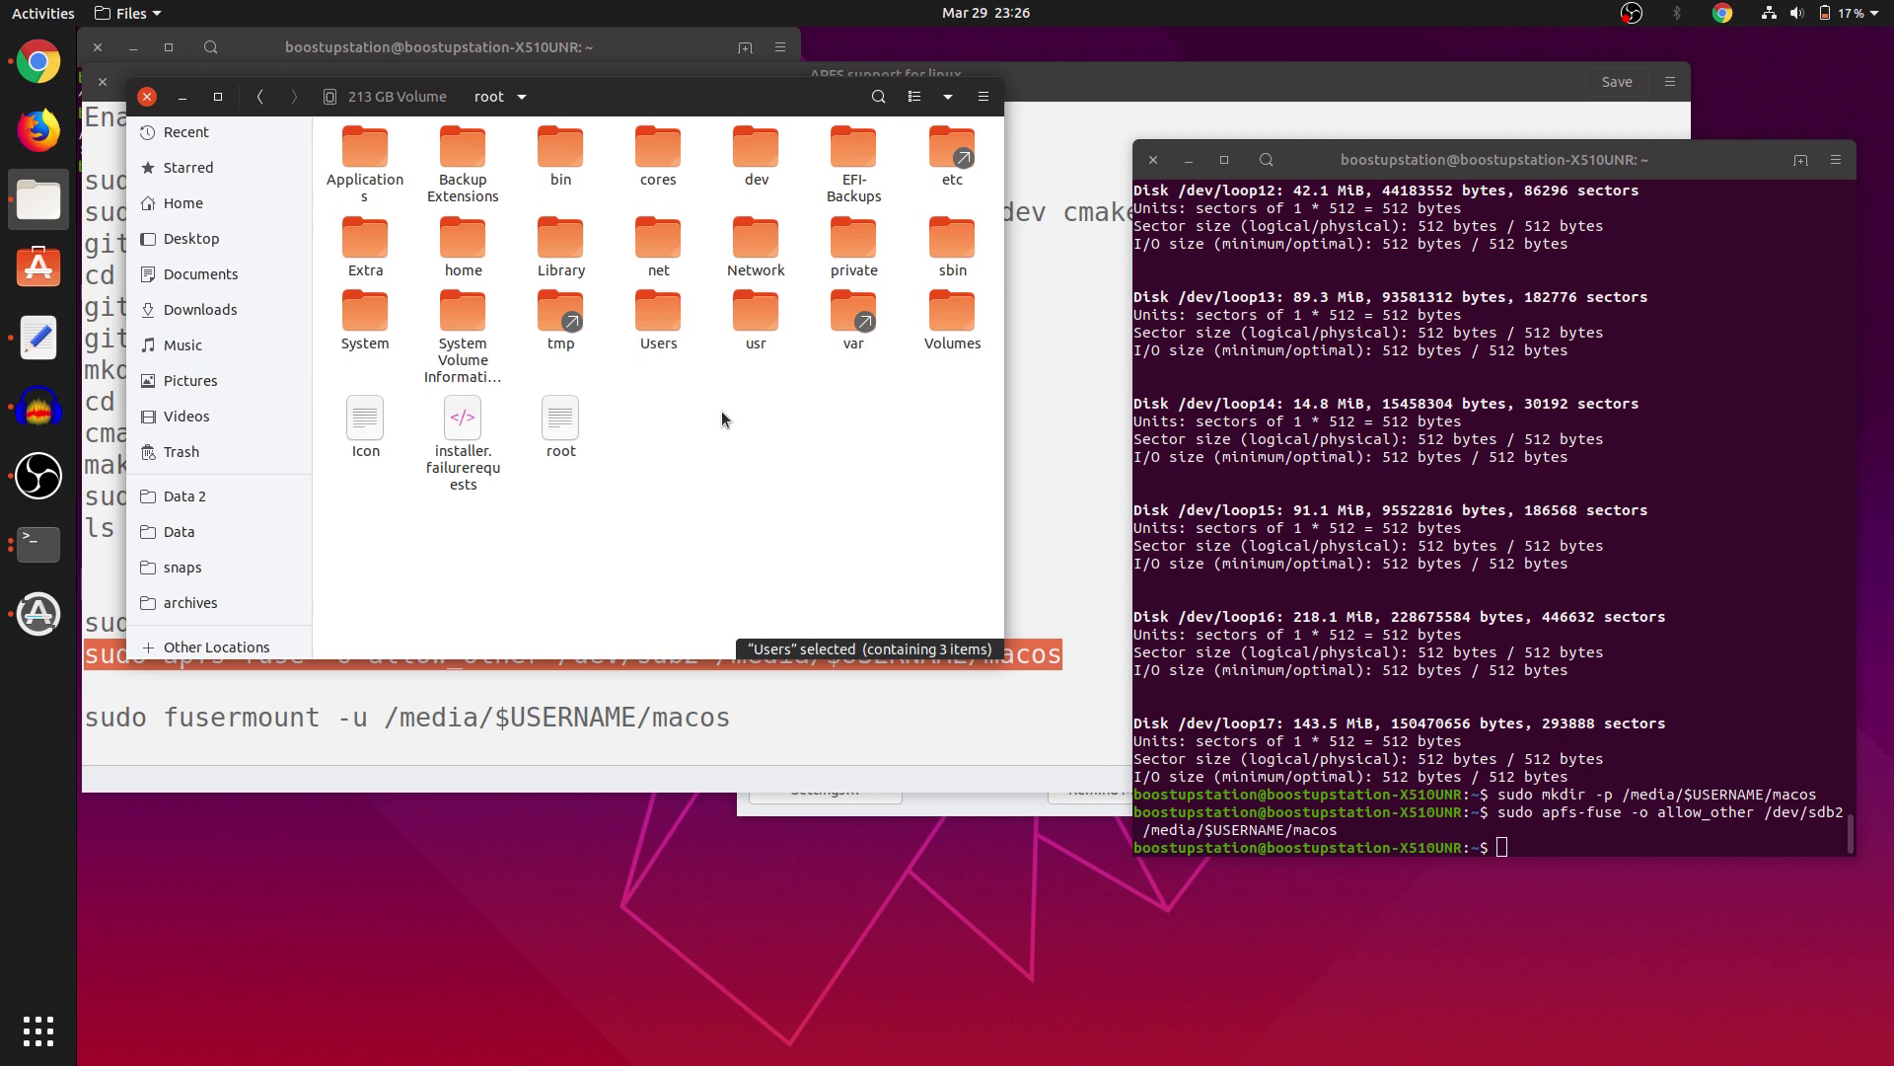
{"action": "left_click", "coordinate": [656, 322]}
{"action": "double_click", "coordinate": [655, 321]}
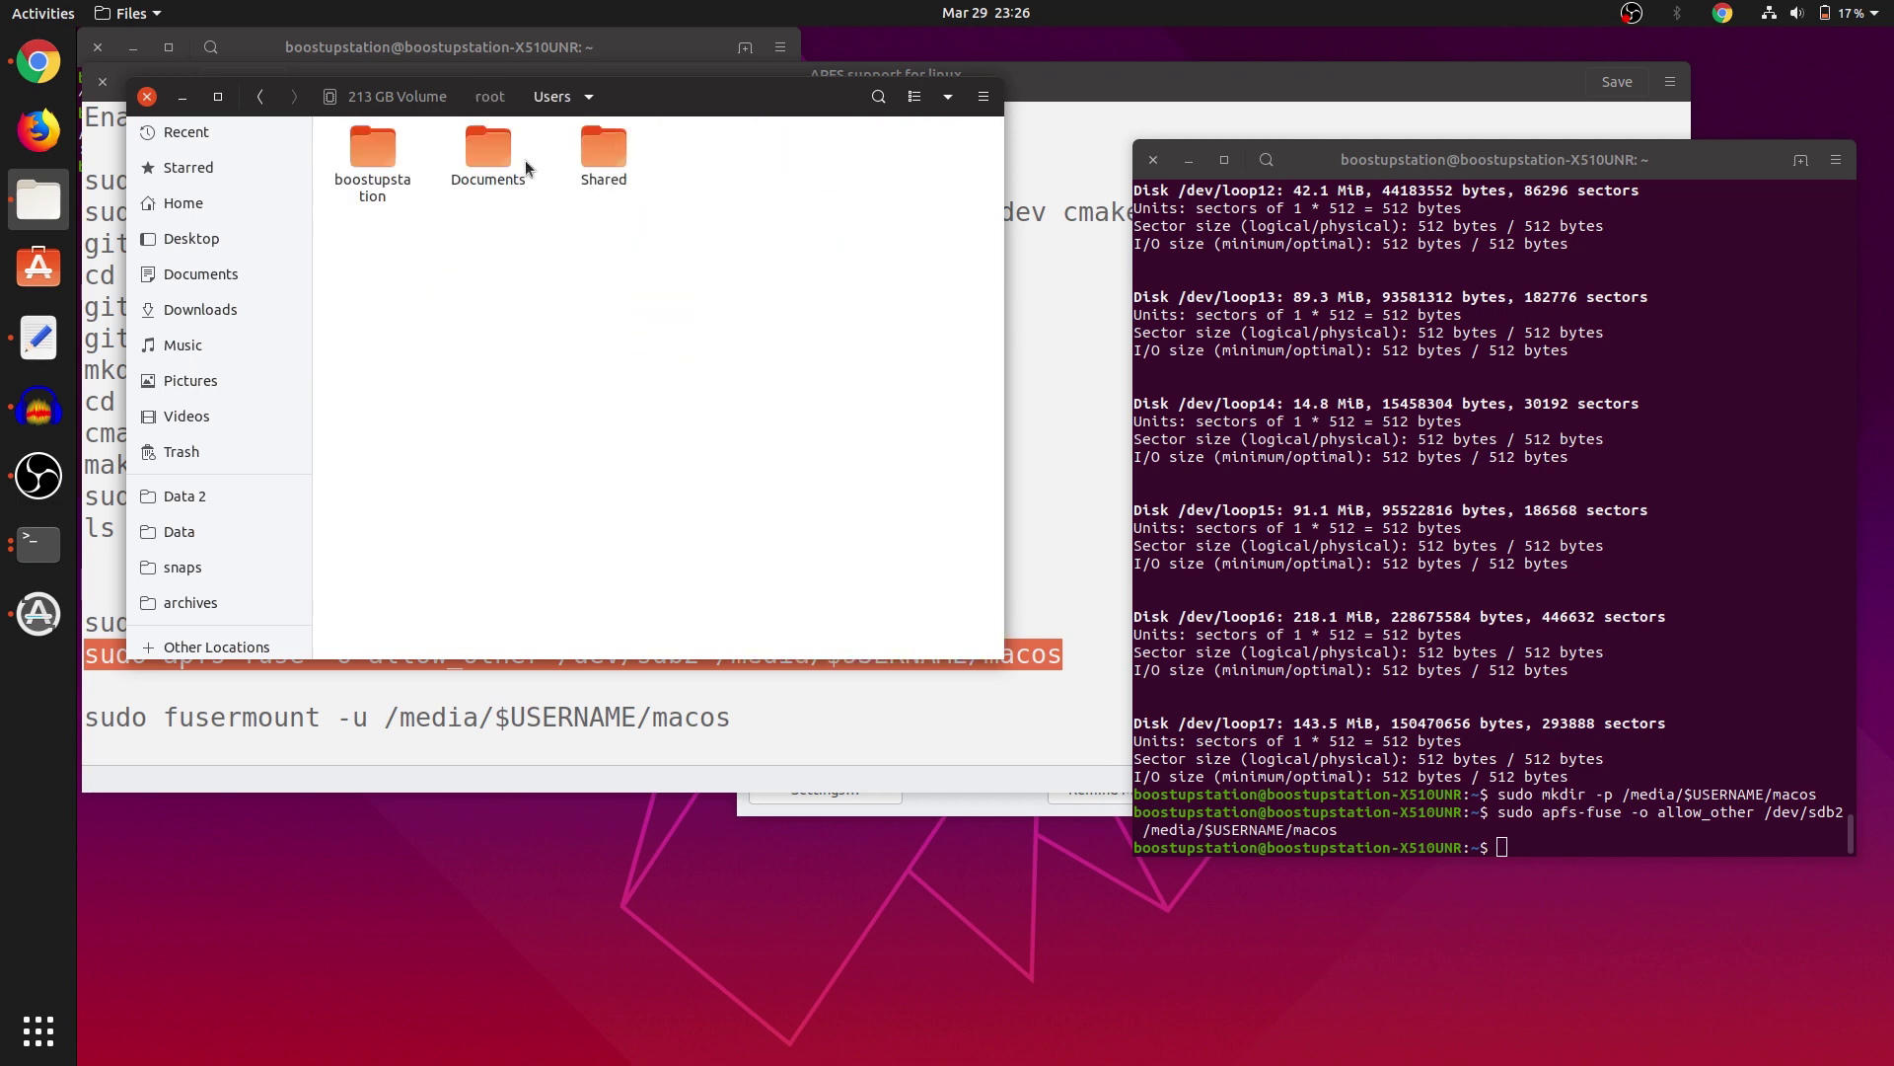
{"action": "double_click", "coordinate": [375, 154]}
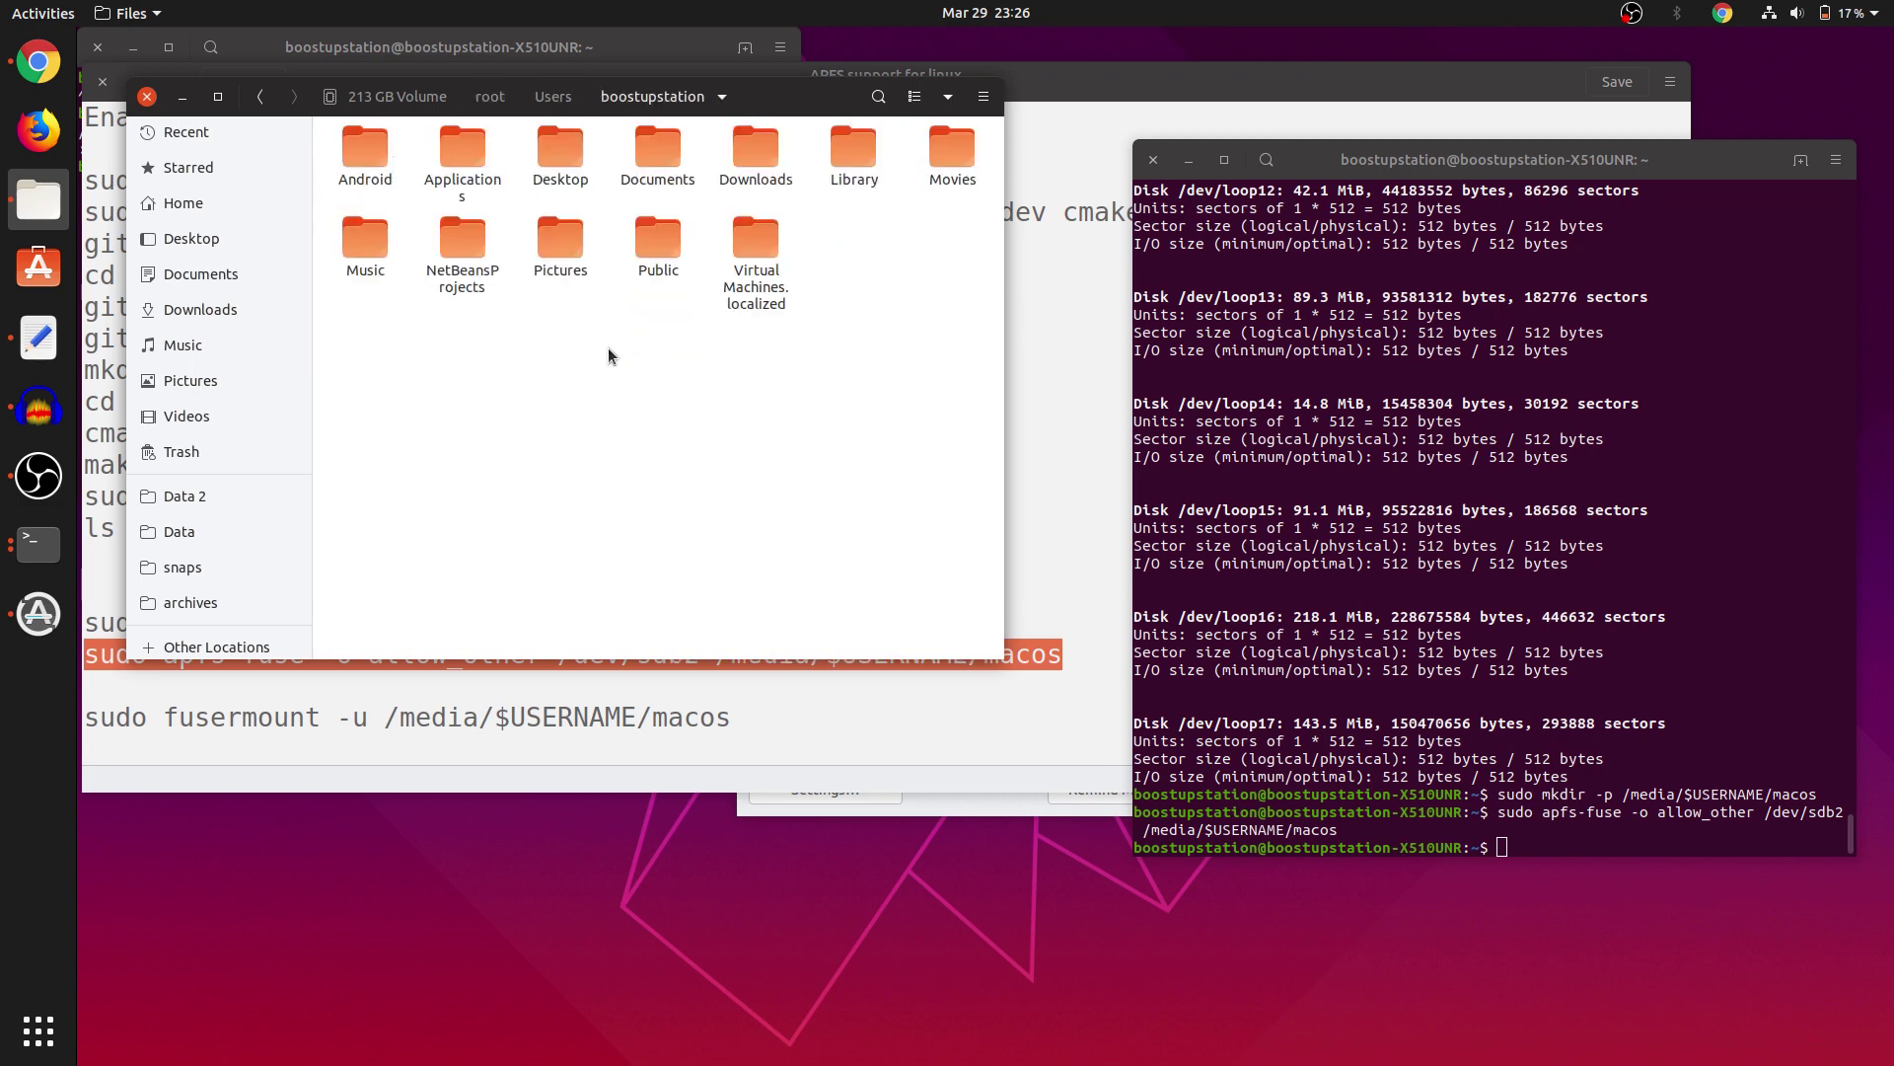
{"action": "key", "text": "alt+Tab"}
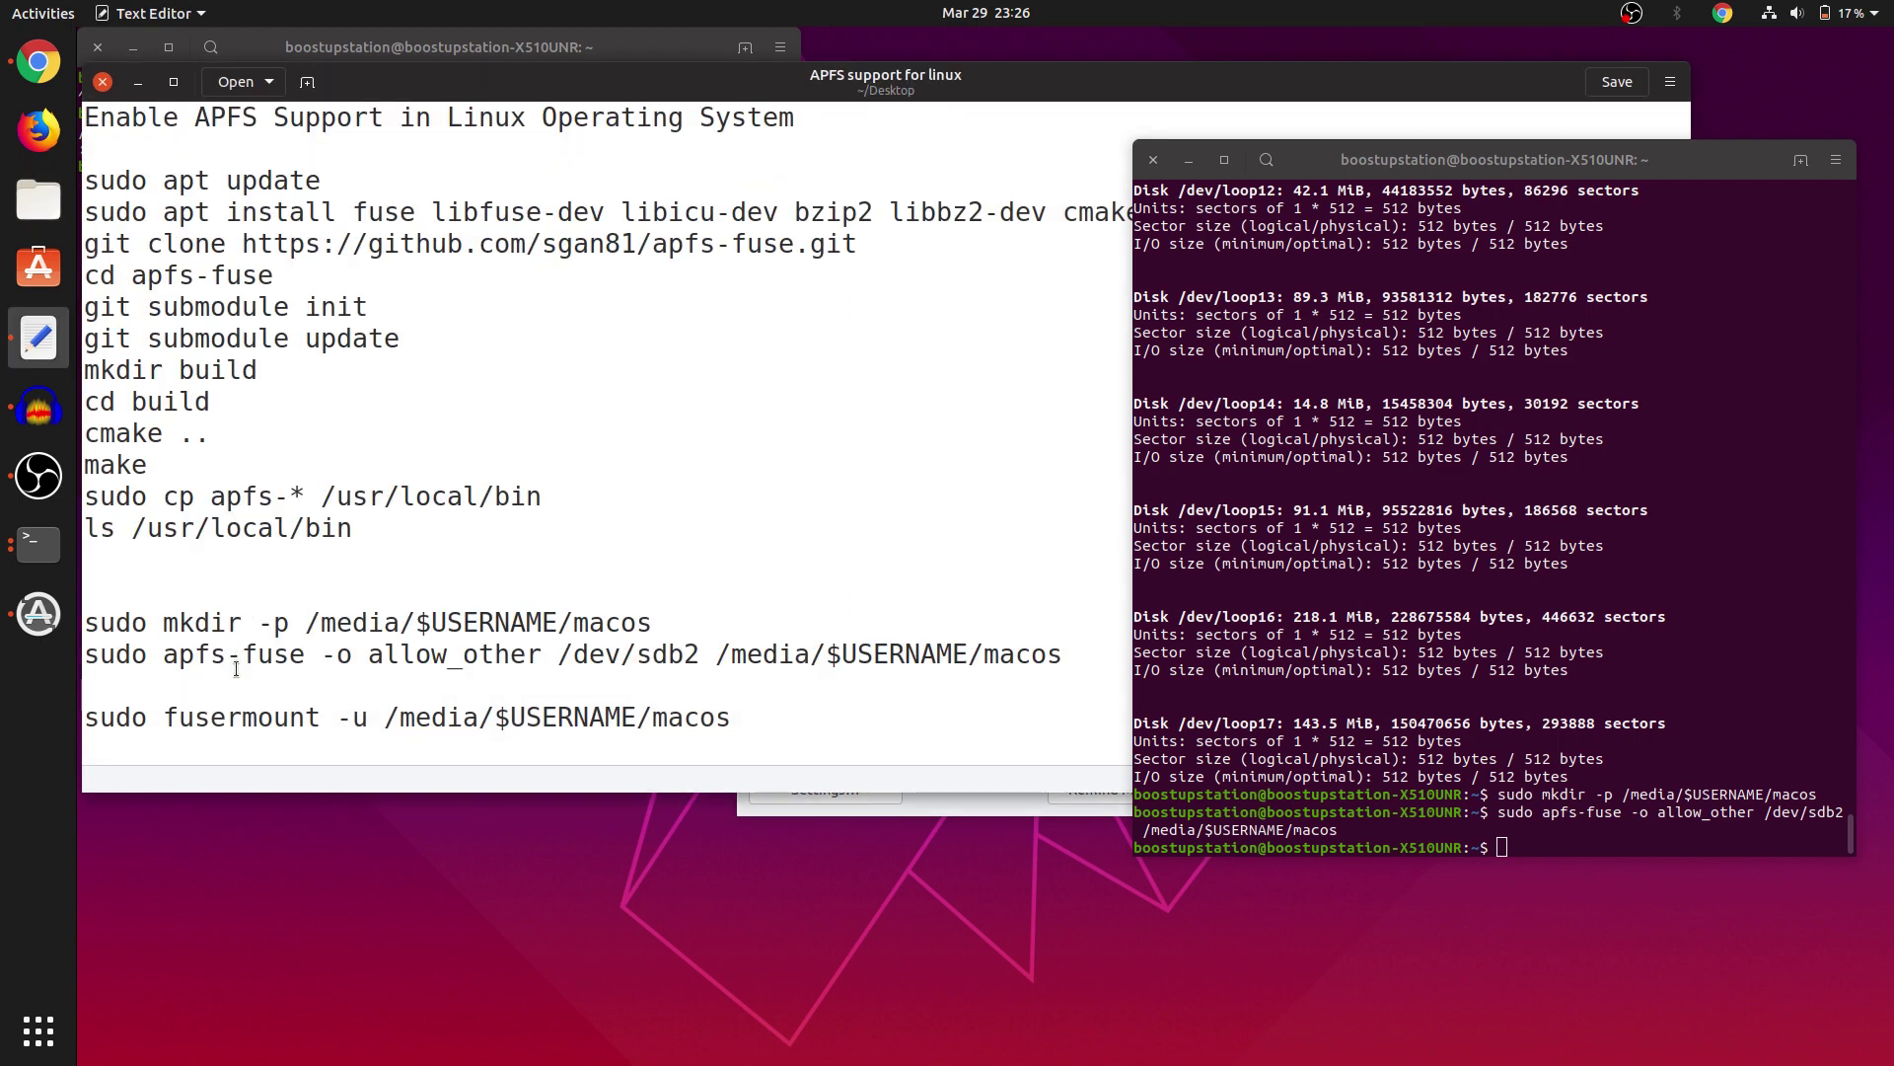
Paste and run sudo fusermount -u /media/$USERNAME/macos, then clear the terminal selection.
{"action": "triple_click", "coordinate": [392, 718]}
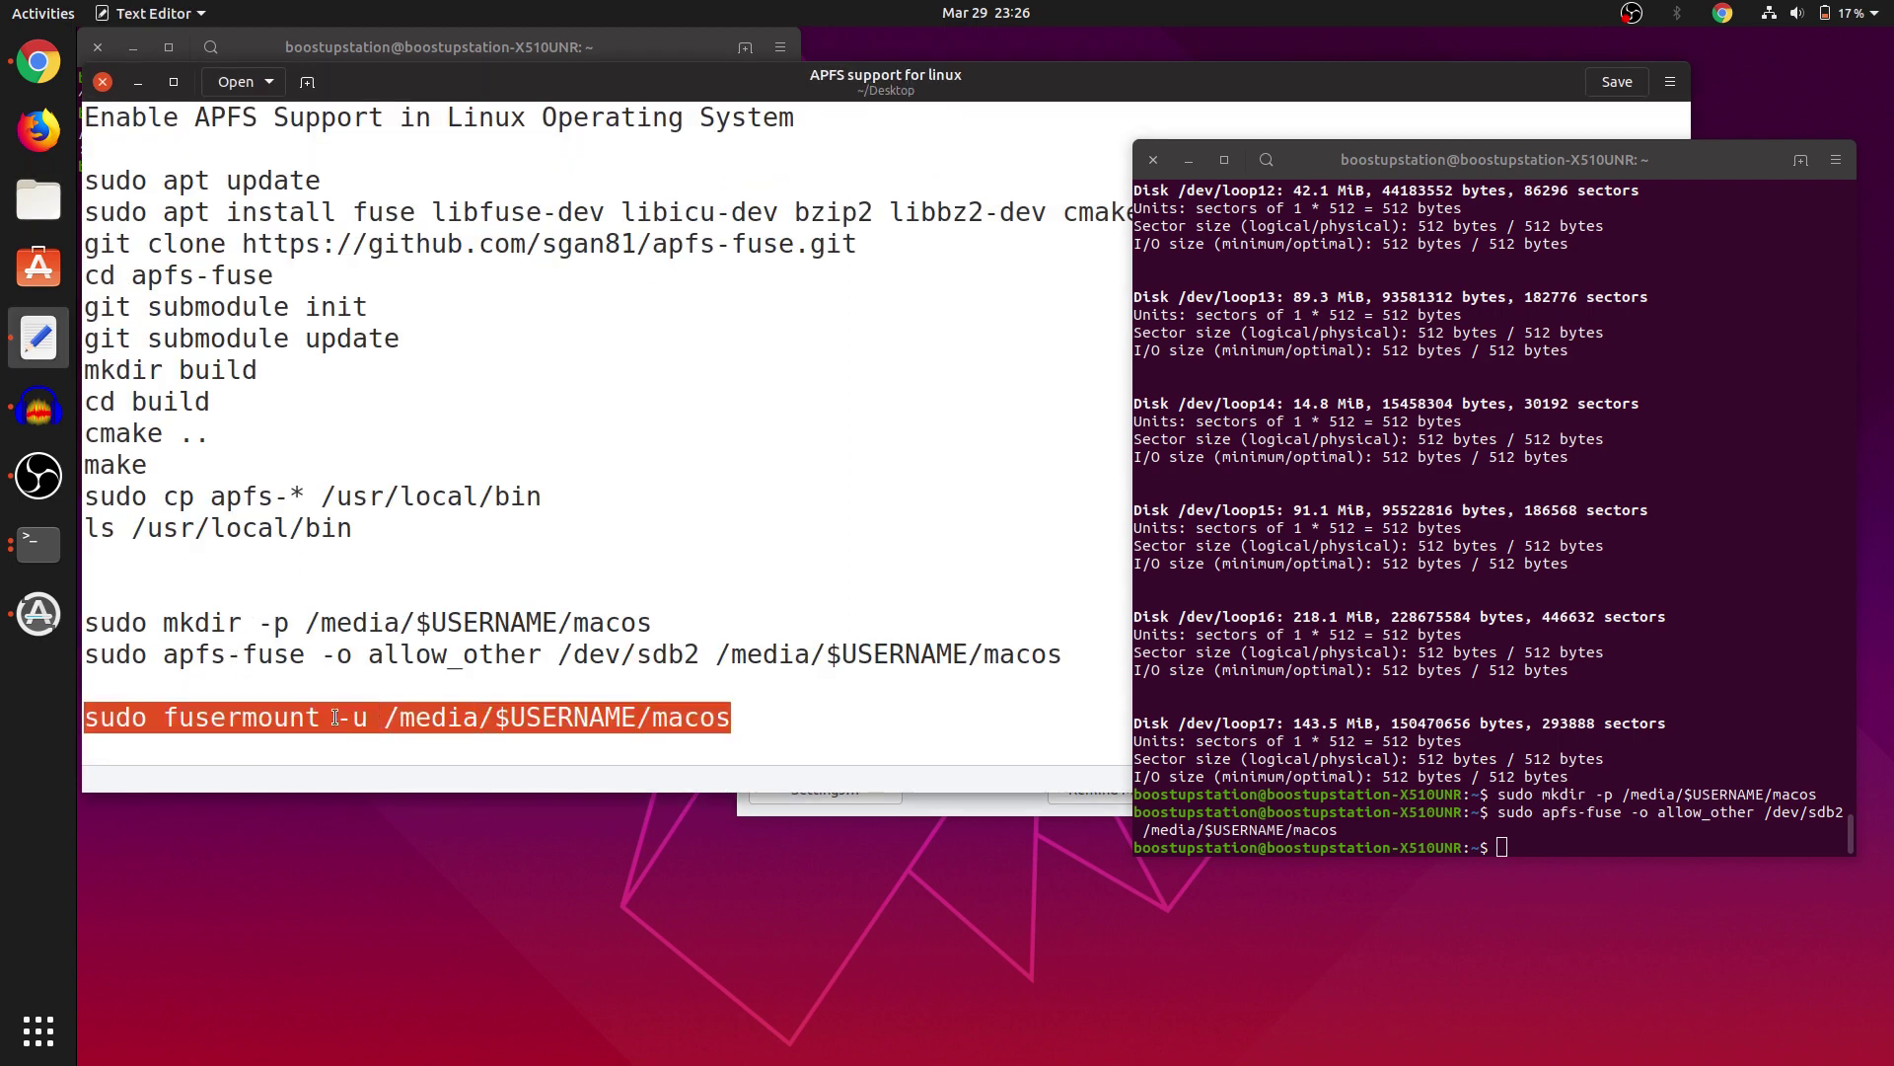
{"action": "middle_click", "coordinate": [1230, 780]}
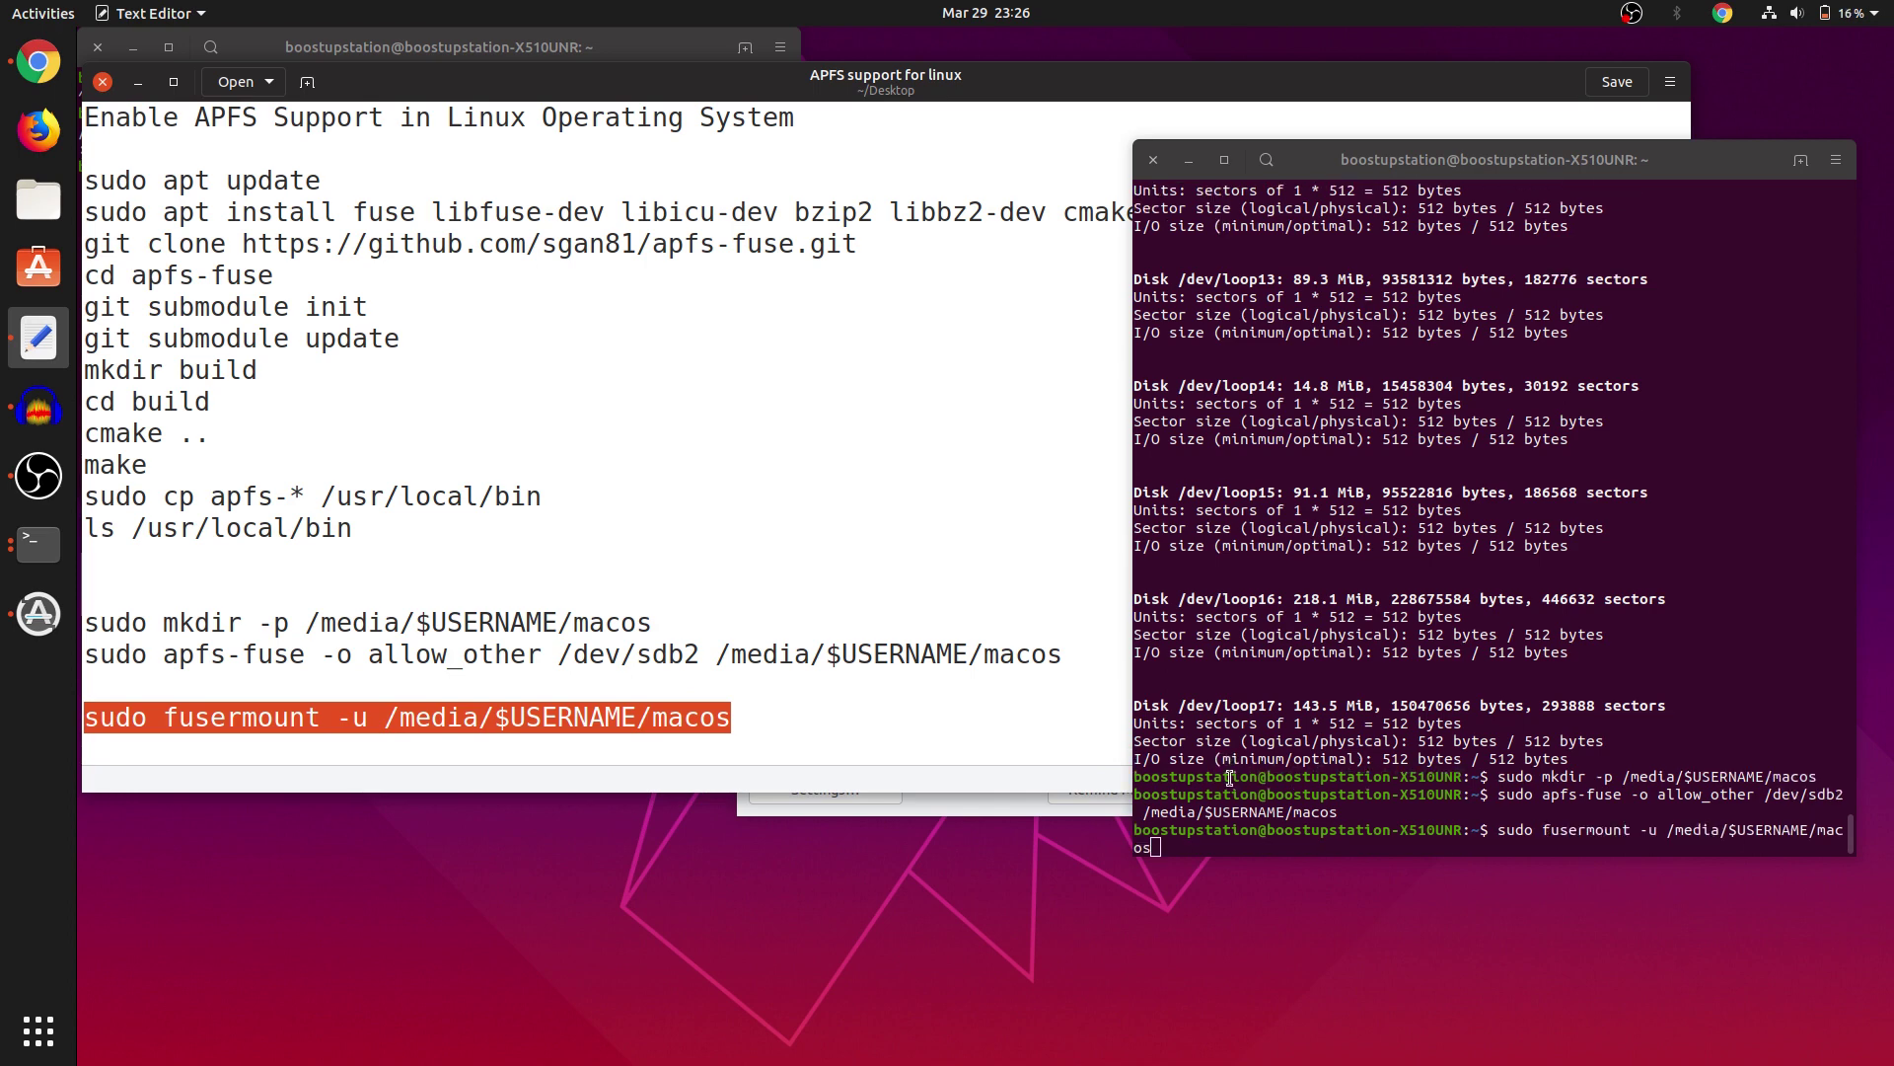
{"action": "key", "text": "Return"}
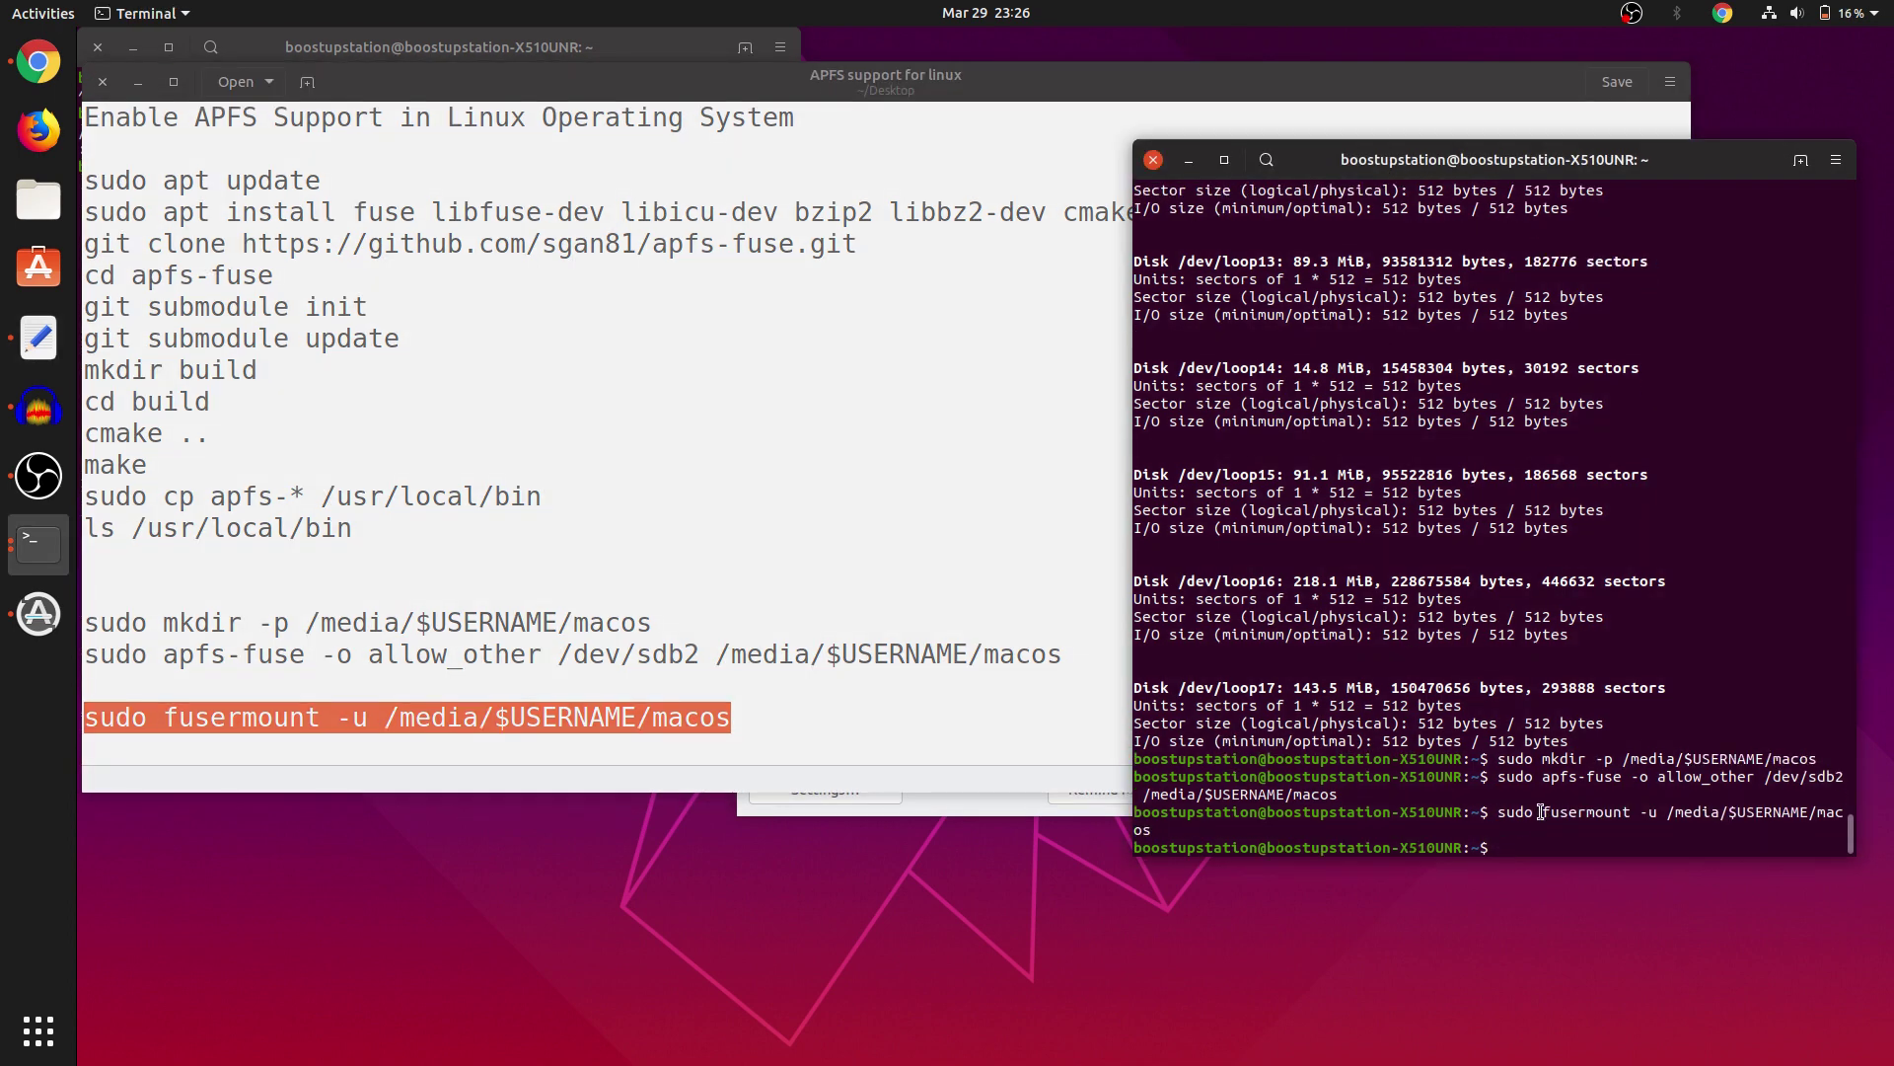
{"action": "left_click_drag", "start_coordinate": [1524, 812], "coordinate": [1624, 828]}
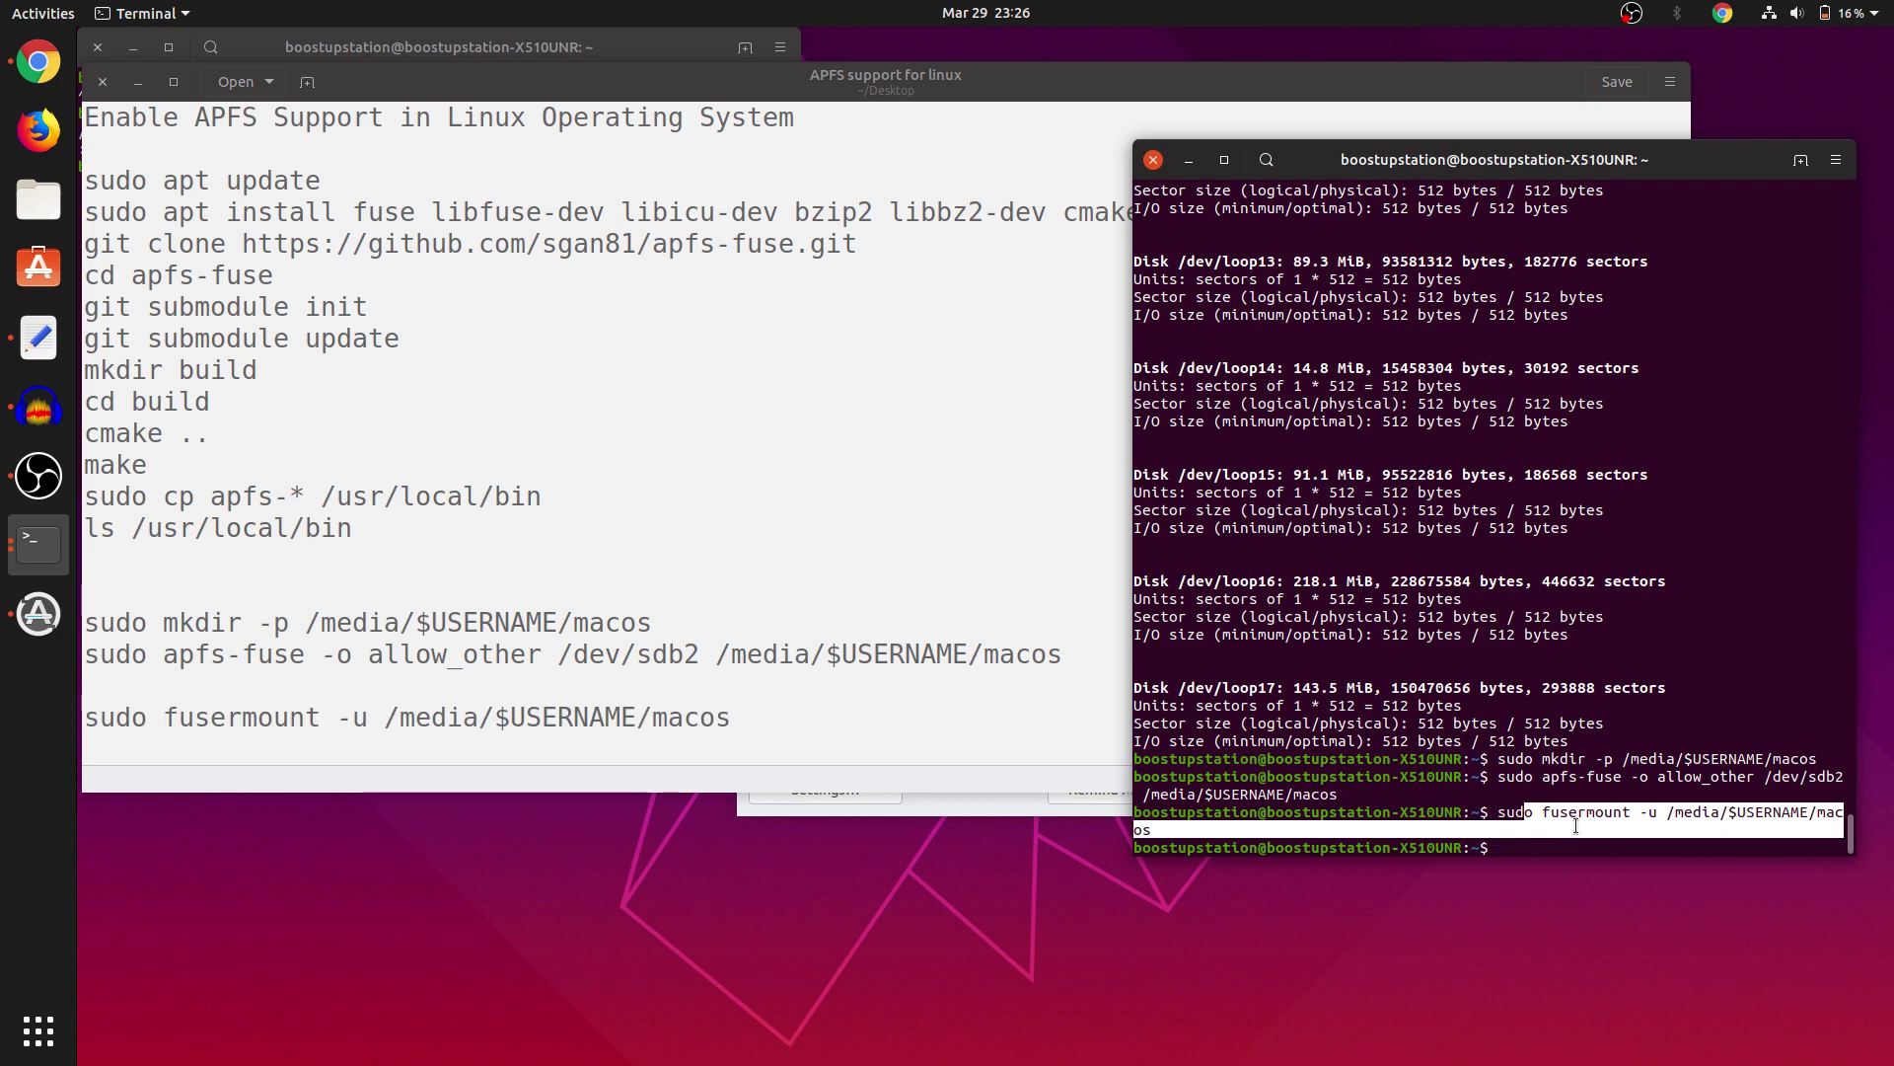
{"action": "left_click", "coordinate": [1510, 847]}
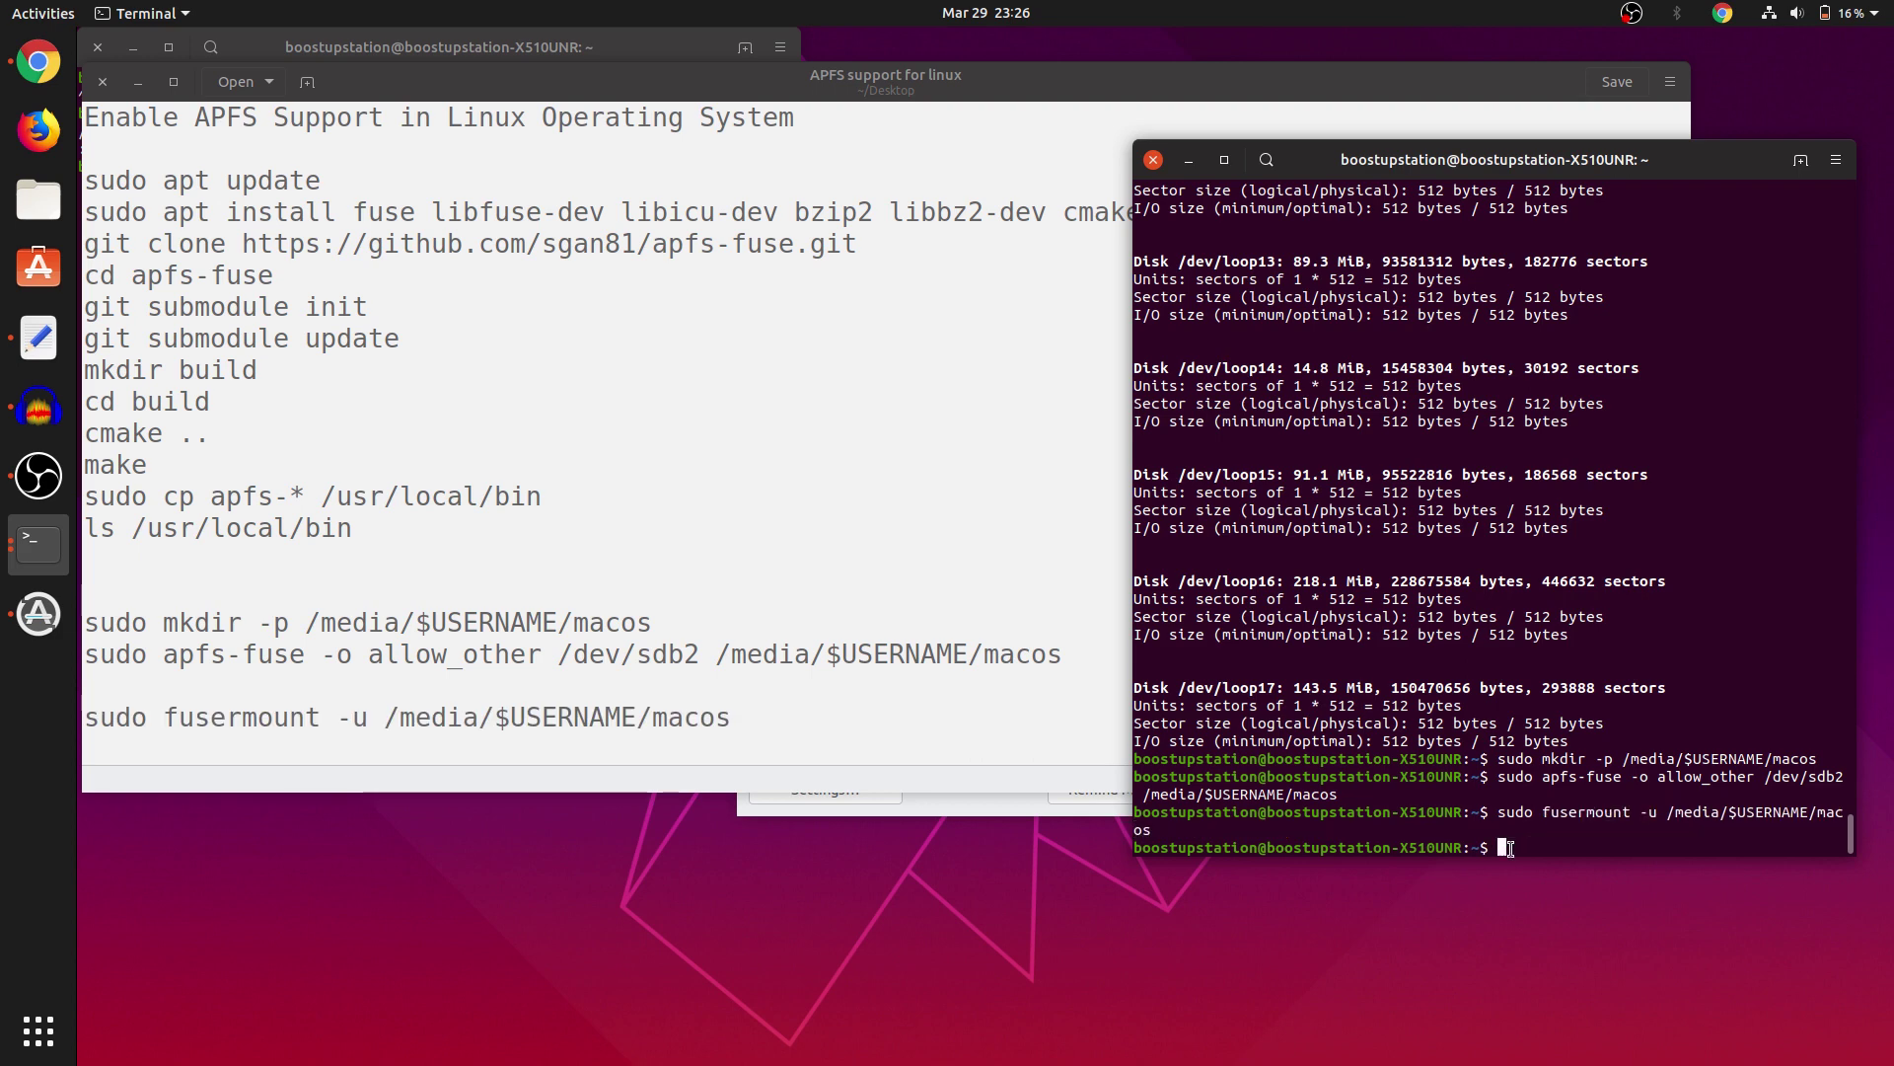
In Files, browse from Computer to /media/boostupstation/macos and confirm the folder is empty.
{"action": "left_click", "coordinate": [40, 201]}
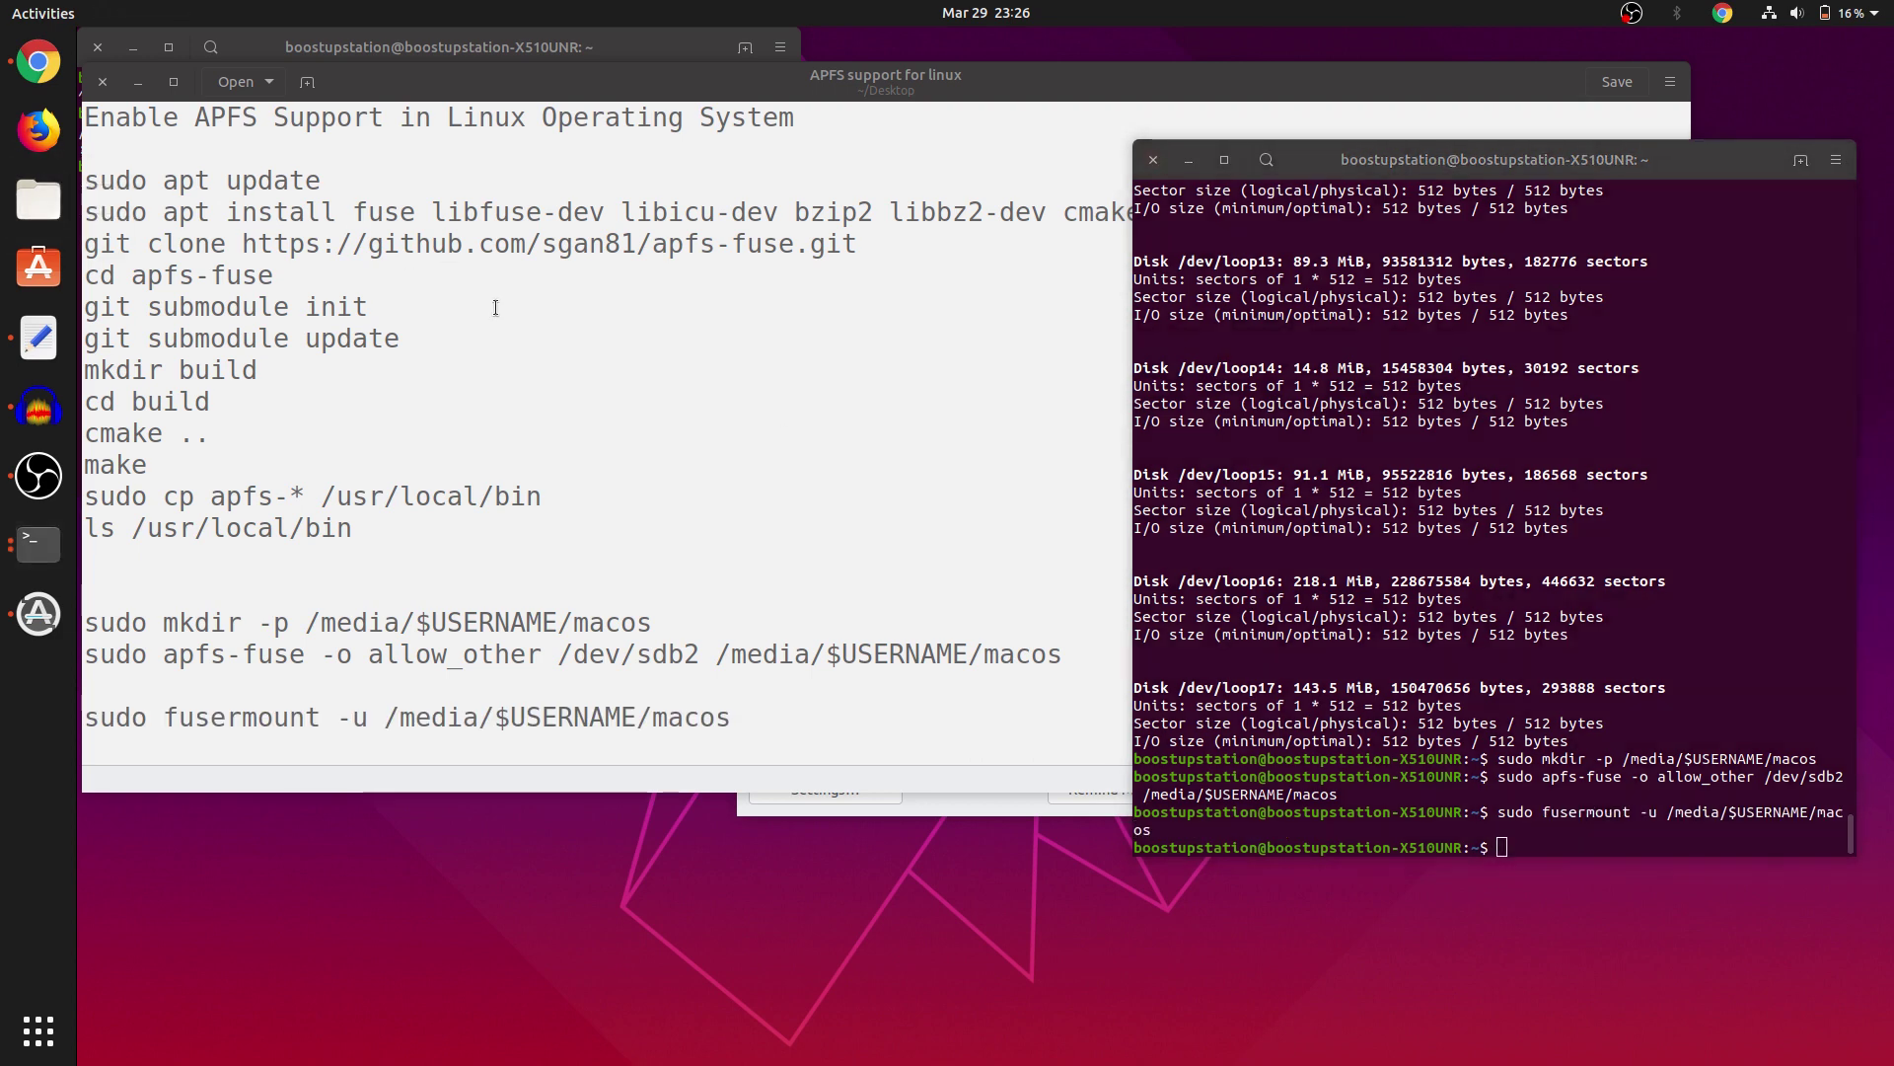
{"action": "left_click", "coordinate": [216, 649]}
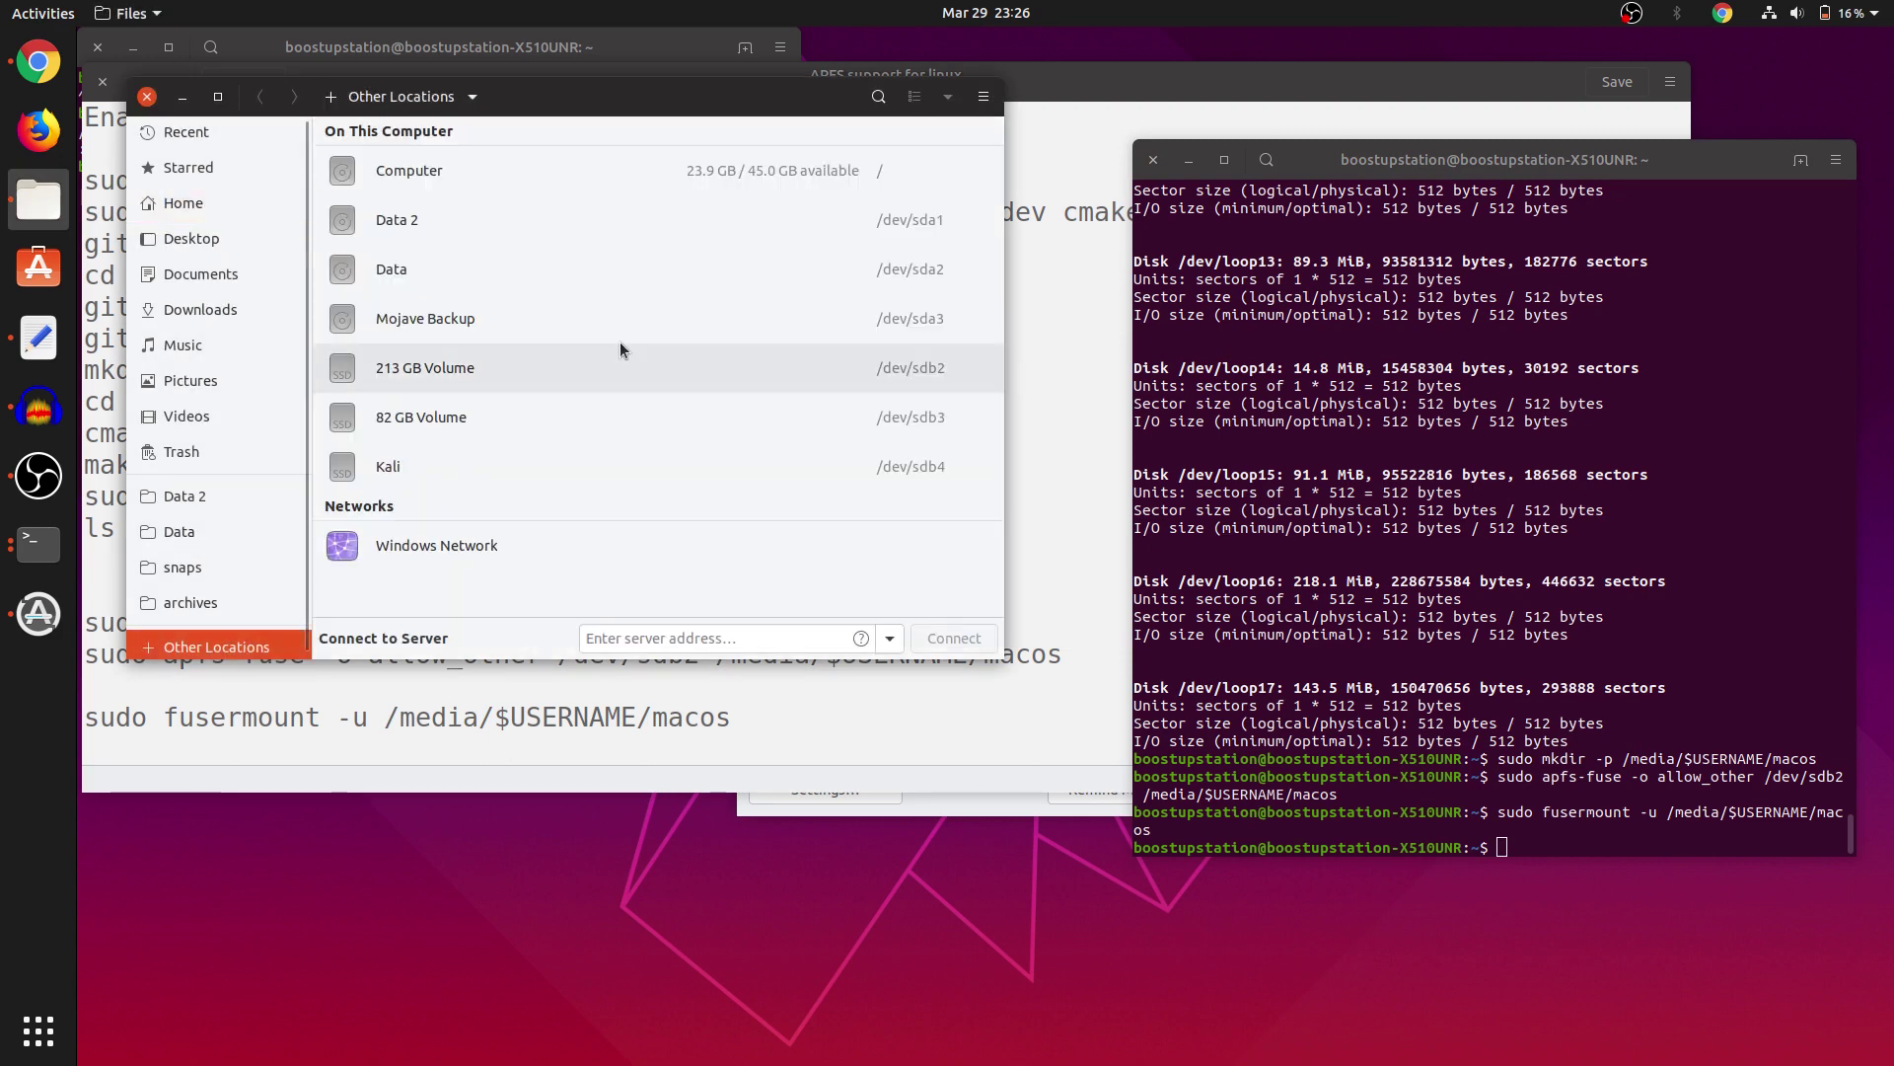
{"action": "left_click", "coordinate": [474, 184]}
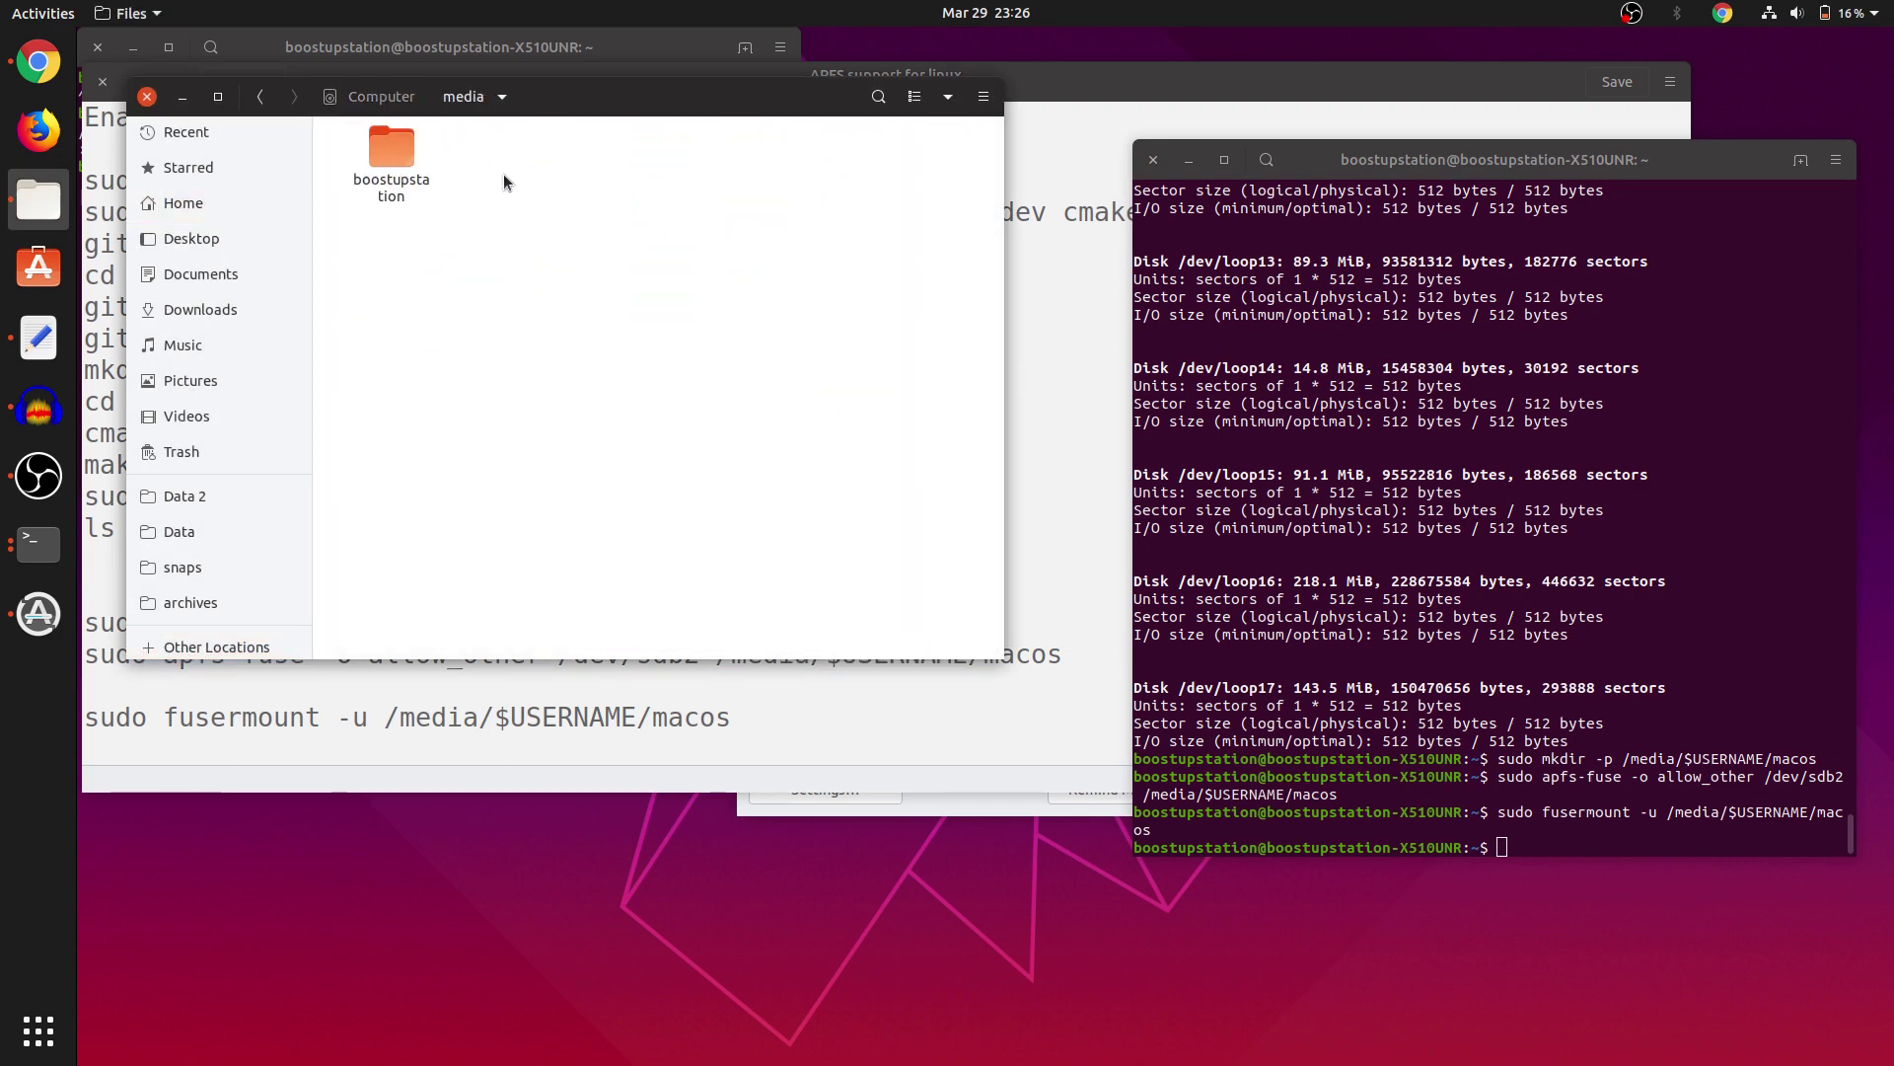
{"action": "double_click", "coordinate": [391, 156]}
{"action": "double_click", "coordinate": [503, 163]}
{"action": "left_click_drag", "start_coordinate": [559, 266], "coordinate": [779, 539]}
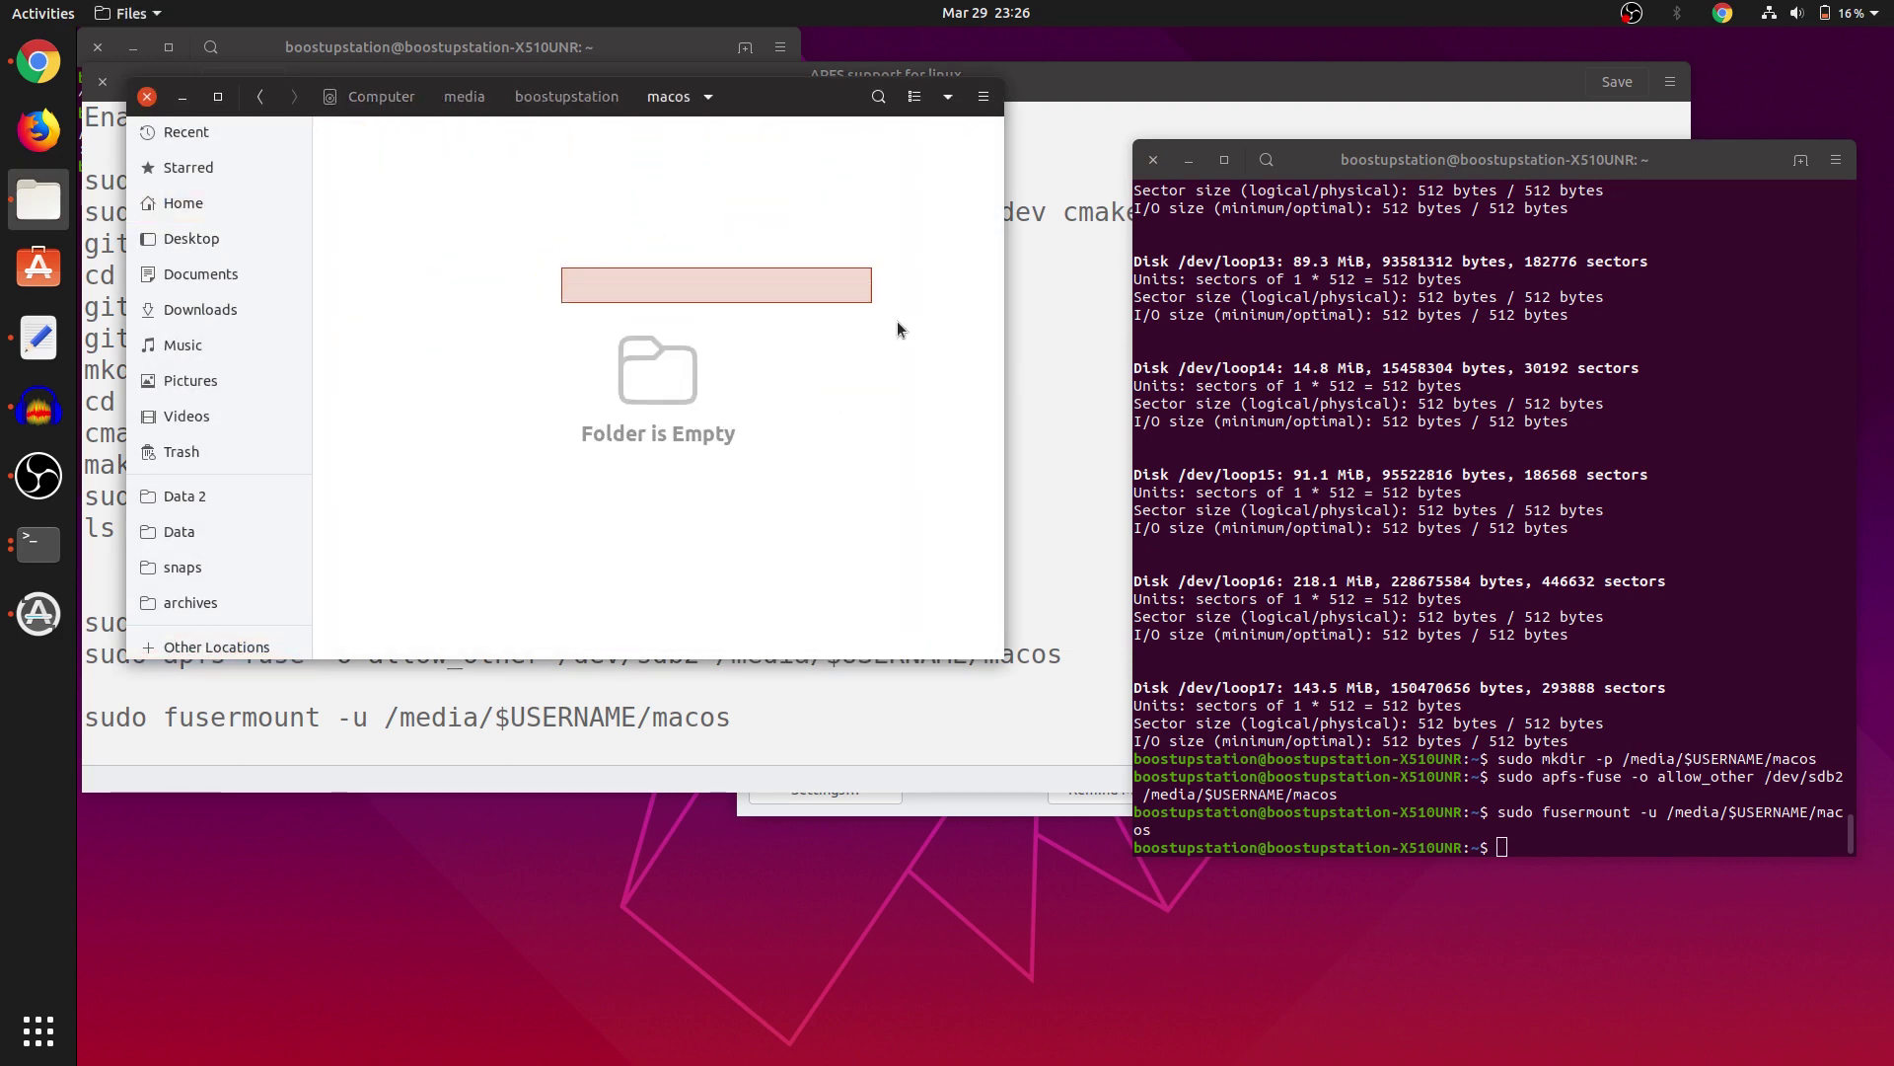